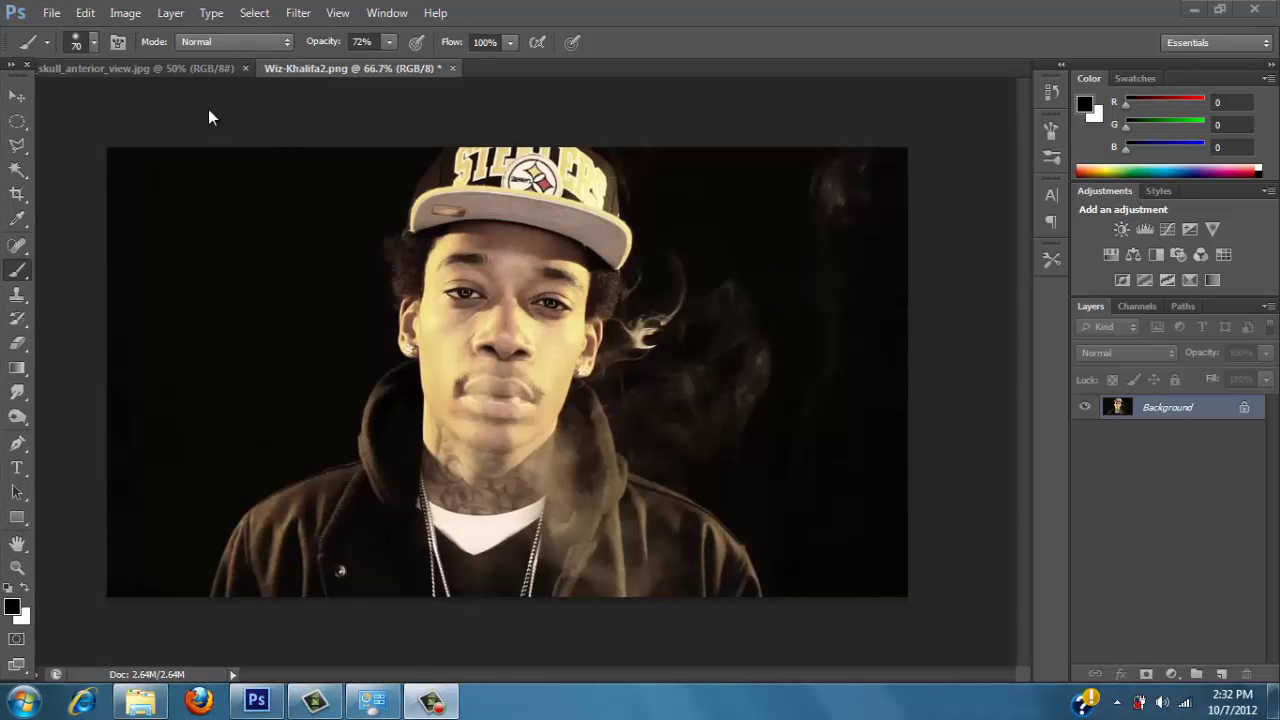
# Duplicate the portrait Background as Layer 1, pick the Move tool, and bring up skull_anterior_view.jpg
pyautogui.click(156, 69)
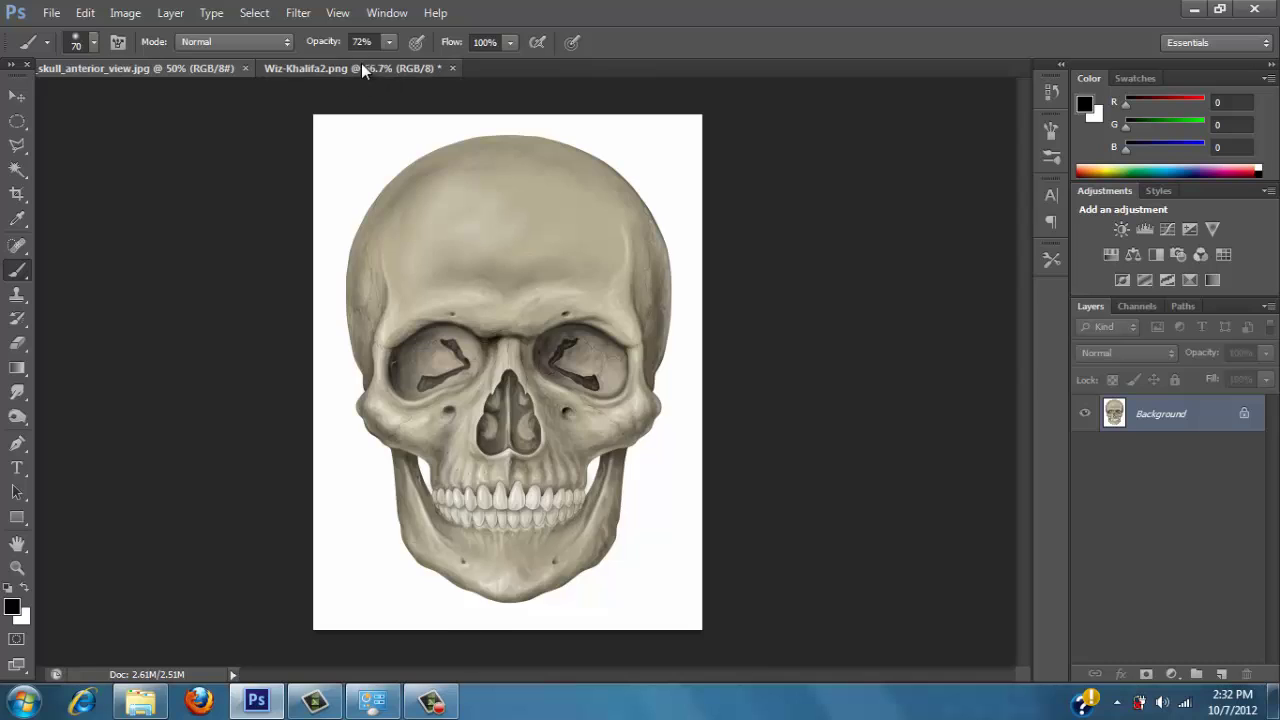
pyautogui.click(361, 67)
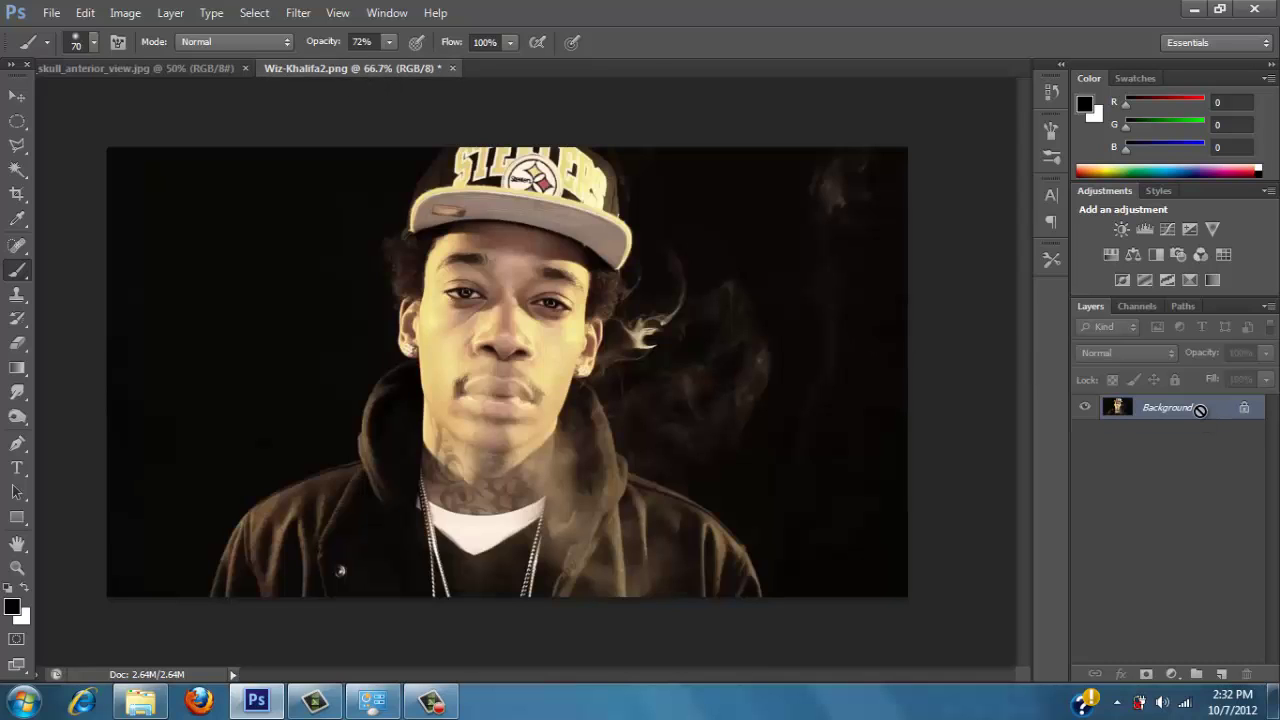
pyautogui.hotkey('ctrl', 'j')
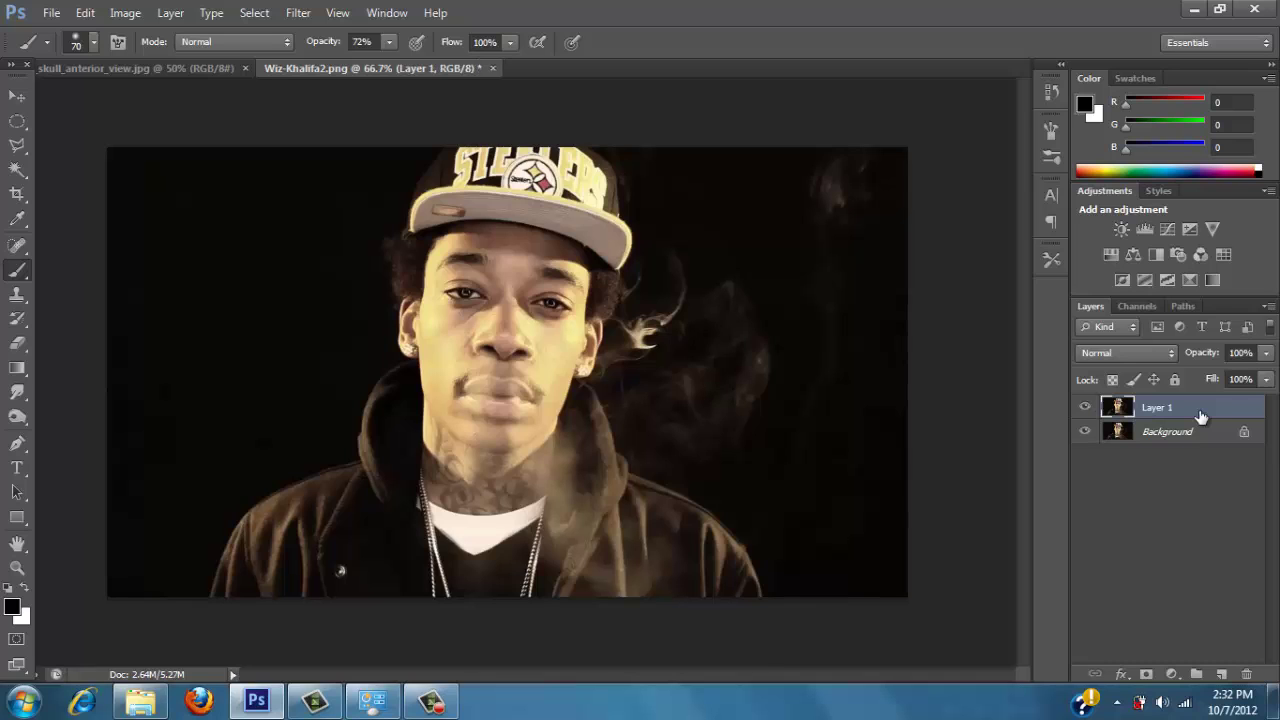
pyautogui.click(17, 95)
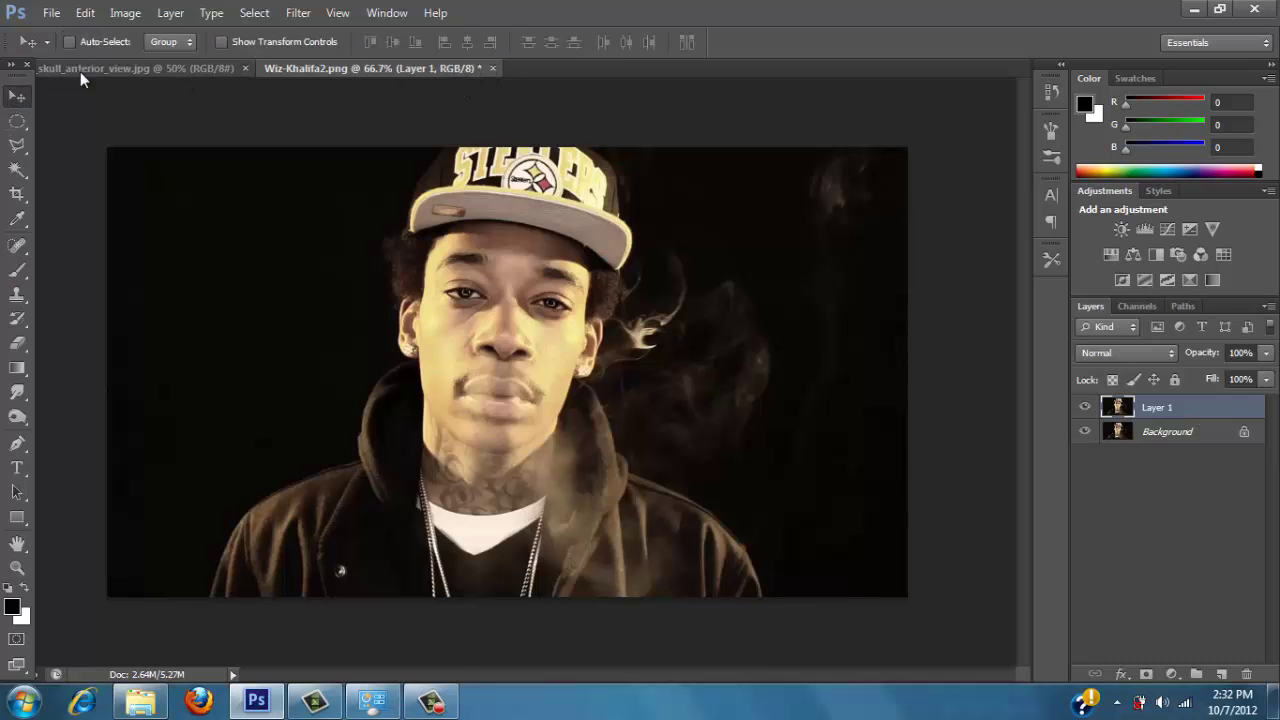
pyautogui.click(105, 66)
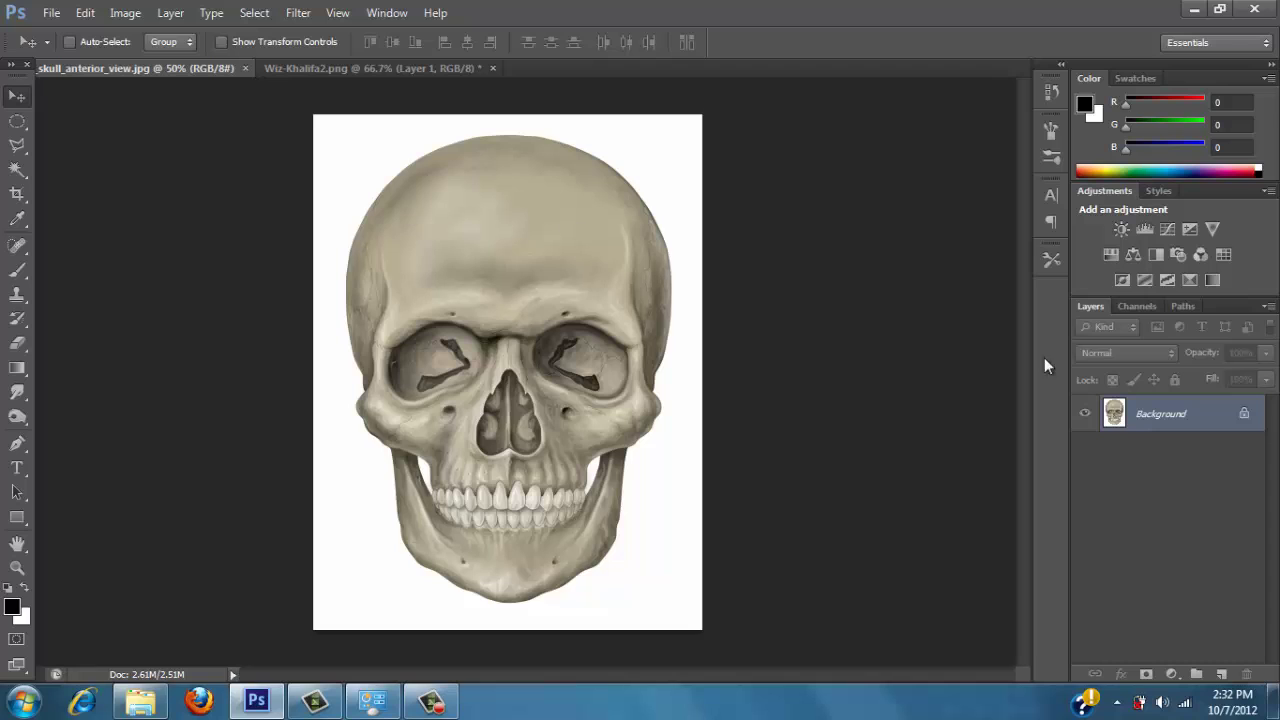
# Convert the skull's Background to Layer 0 and Magic Wand-delete the white surrounding it
pyautogui.doubleClick(1168, 415)
pyautogui.click(826, 224)
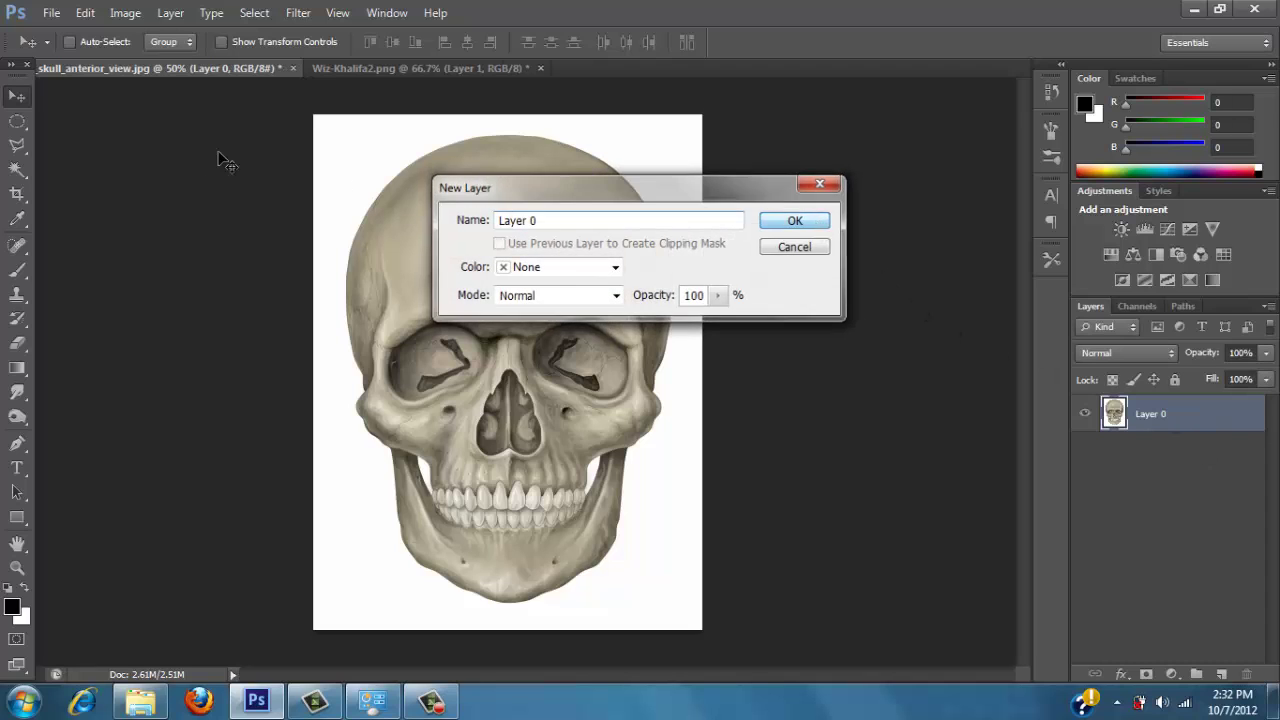
pyautogui.click(17, 170)
pyautogui.click(350, 165)
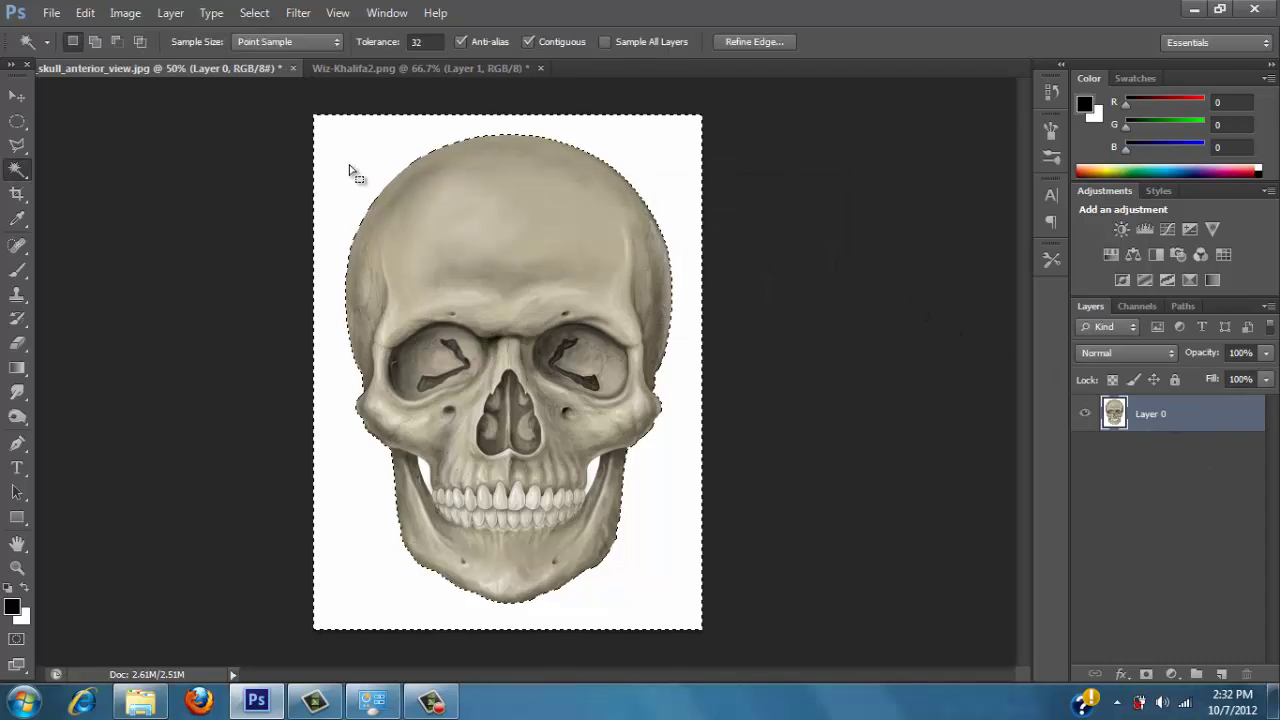
pyautogui.press('Delete')
pyautogui.hotkey('ctrl', 'd')
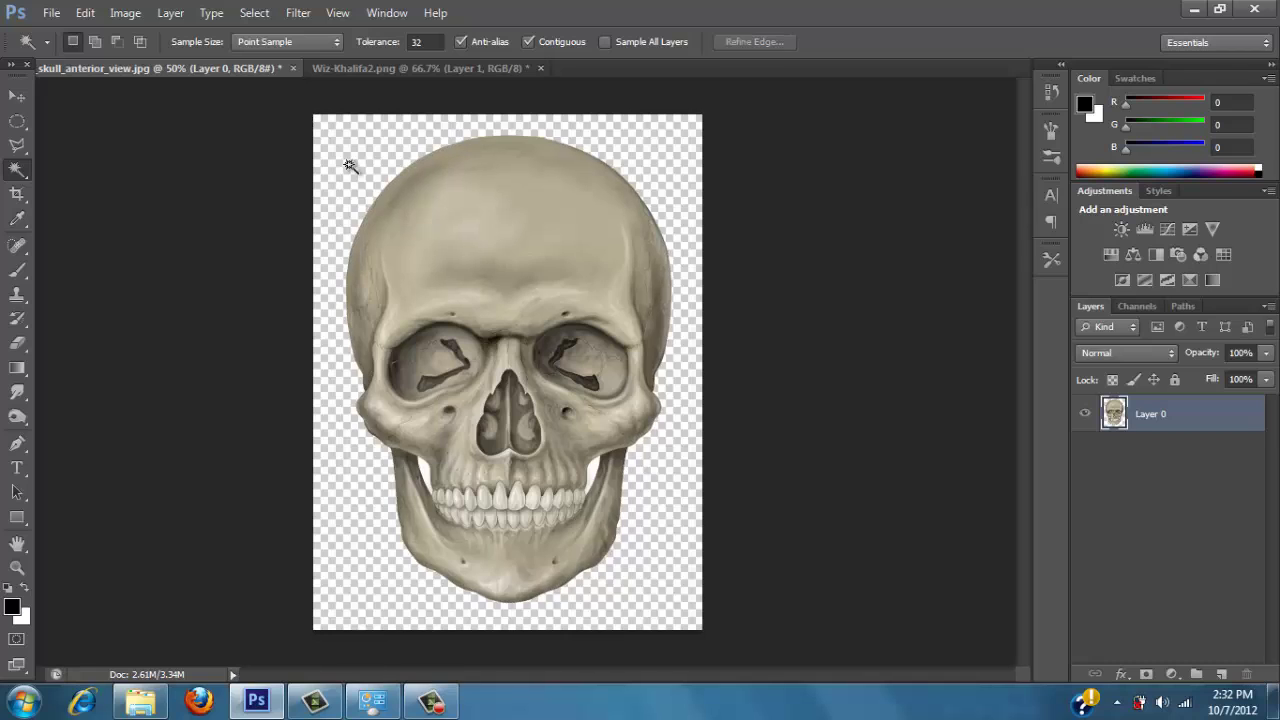
# Delete the white patches beside both jaws and drag the skull into the portrait as Layer 2
pyautogui.click(424, 474)
pyautogui.press('Delete')
pyautogui.hotkey('ctrl', 'd')
pyautogui.click(597, 477)
pyautogui.press('Delete')
pyautogui.hotkey('ctrl', 'd')
pyautogui.click(16, 98)
pyautogui.moveTo(540, 312); pyautogui.dragTo(547, 280)
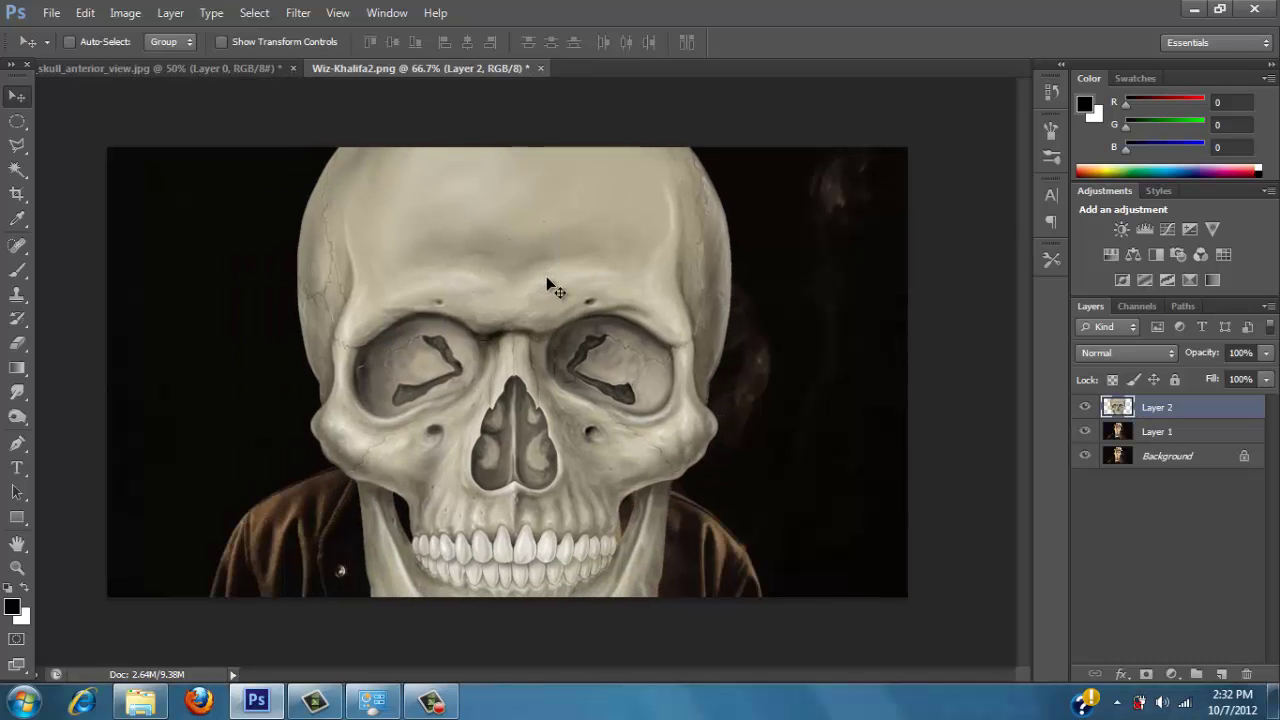
# Scale and move the skull down over the face, then set Layer 2's opacity to 58%
pyautogui.hotkey('ctrl', 't')
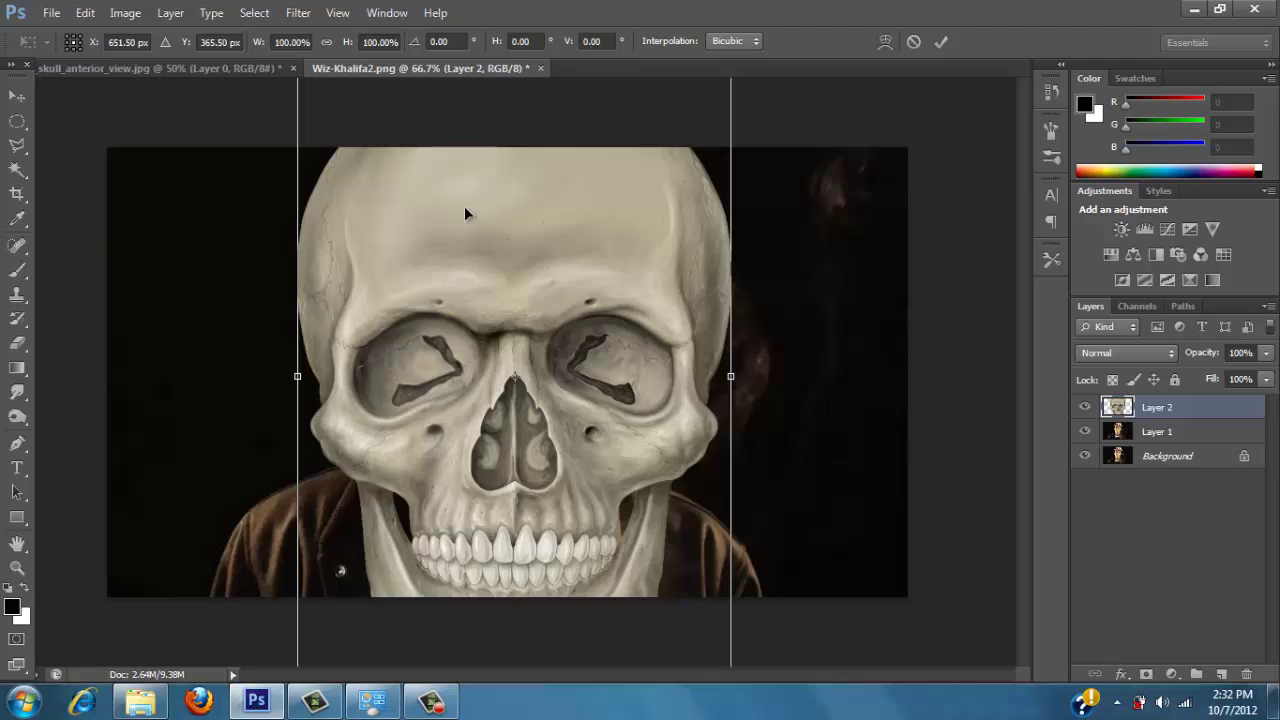
pyautogui.moveTo(464, 206); pyautogui.dragTo(387, 243)
pyautogui.moveTo(305, 179); pyautogui.dragTo(369, 178)
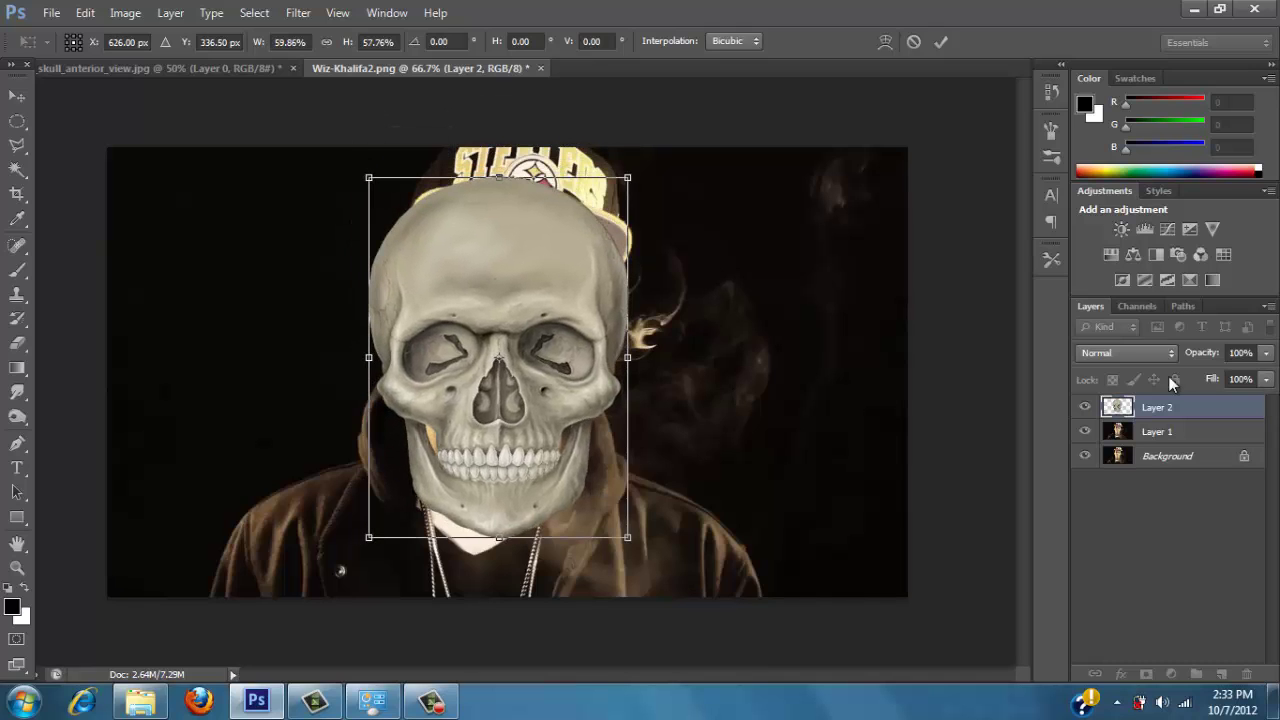
pyautogui.press('Return')
pyautogui.click(1265, 352)
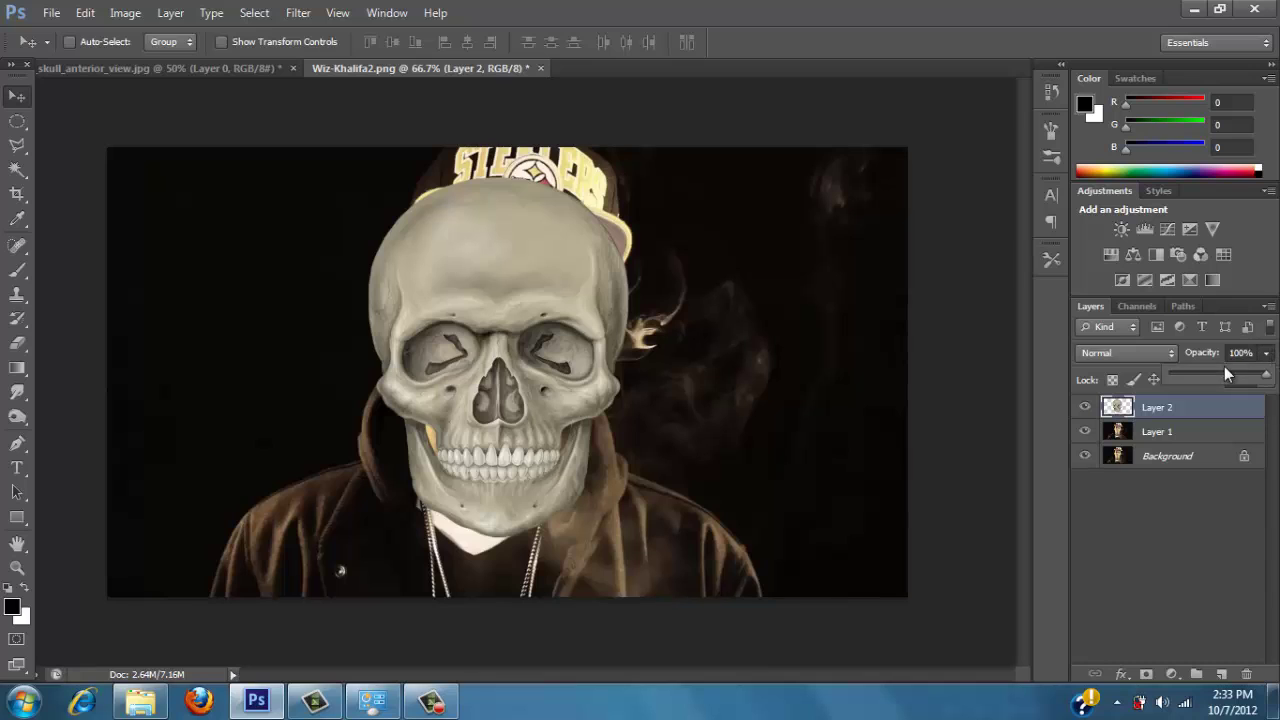
pyautogui.click(1229, 374)
pyautogui.moveTo(1237, 374); pyautogui.dragTo(1226, 376)
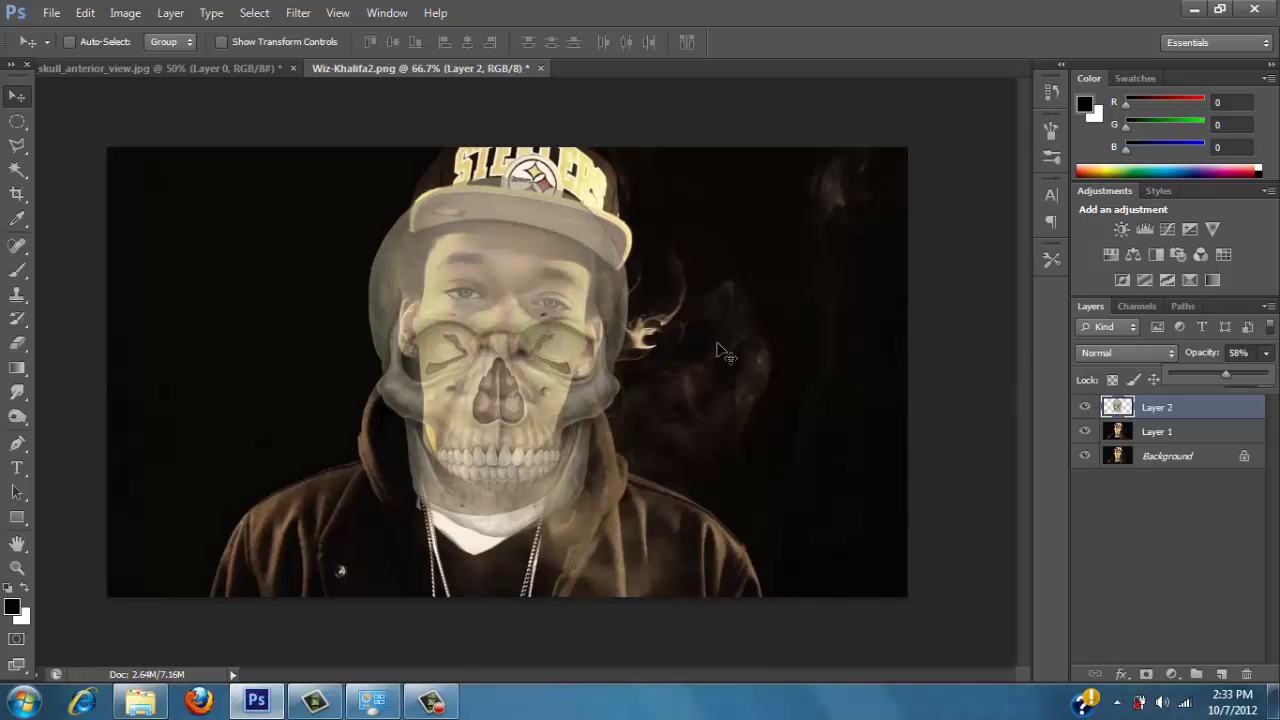
# Rotate the skull about 5.6° to match the head, shrinking and repositioning it
pyautogui.hotkey('ctrl', 't')
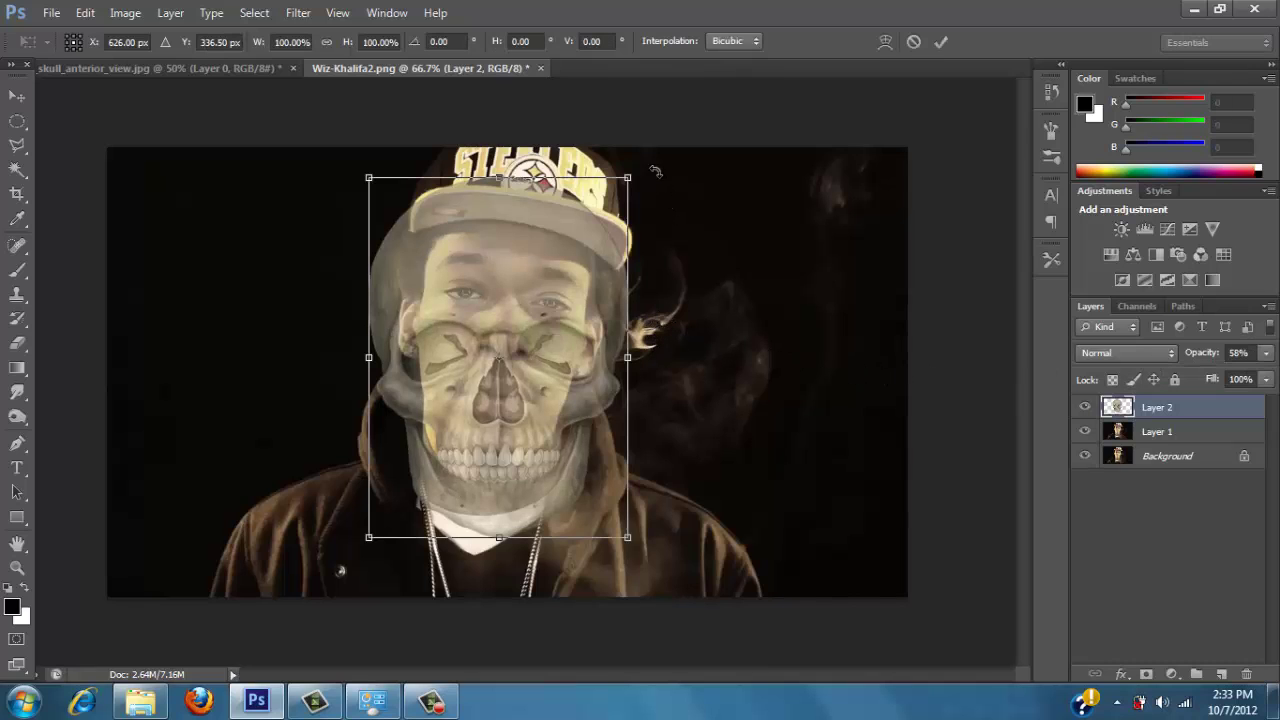
pyautogui.moveTo(655, 171); pyautogui.dragTo(667, 179)
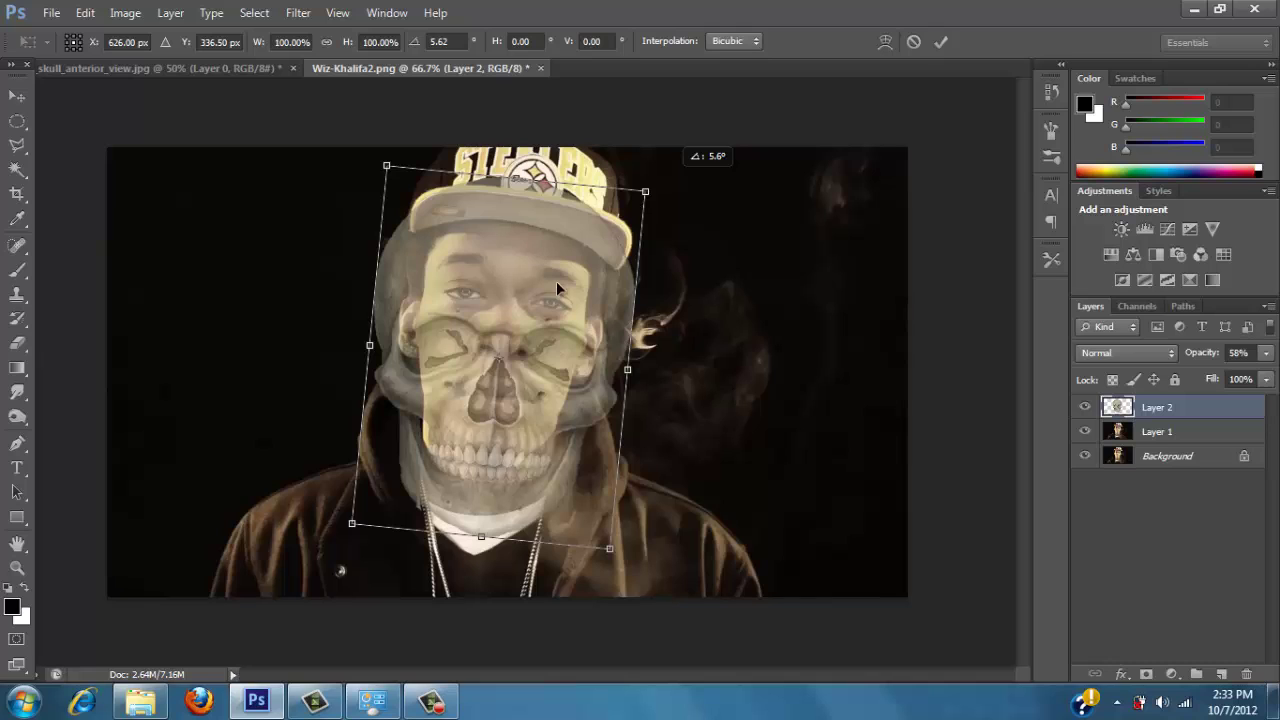
pyautogui.moveTo(533, 317); pyautogui.dragTo(540, 300)
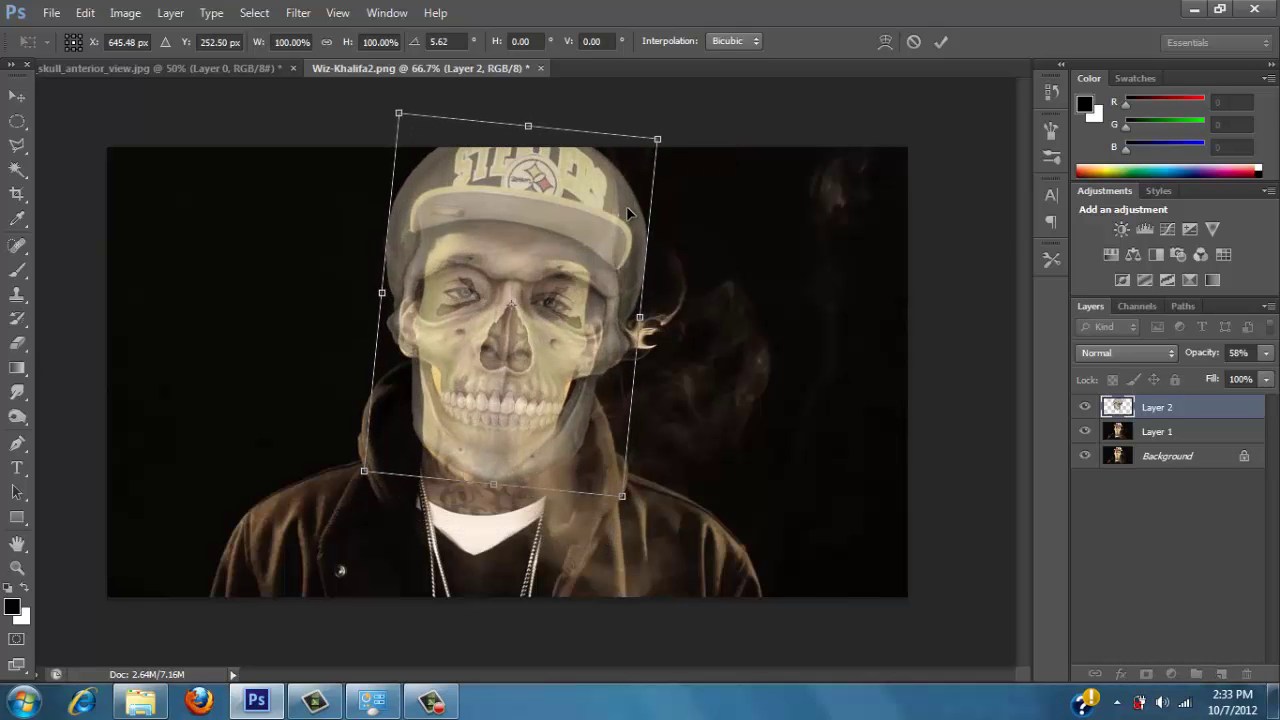
pyautogui.moveTo(660, 143); pyautogui.dragTo(645, 152)
pyautogui.moveTo(557, 261); pyautogui.dragTo(560, 256)
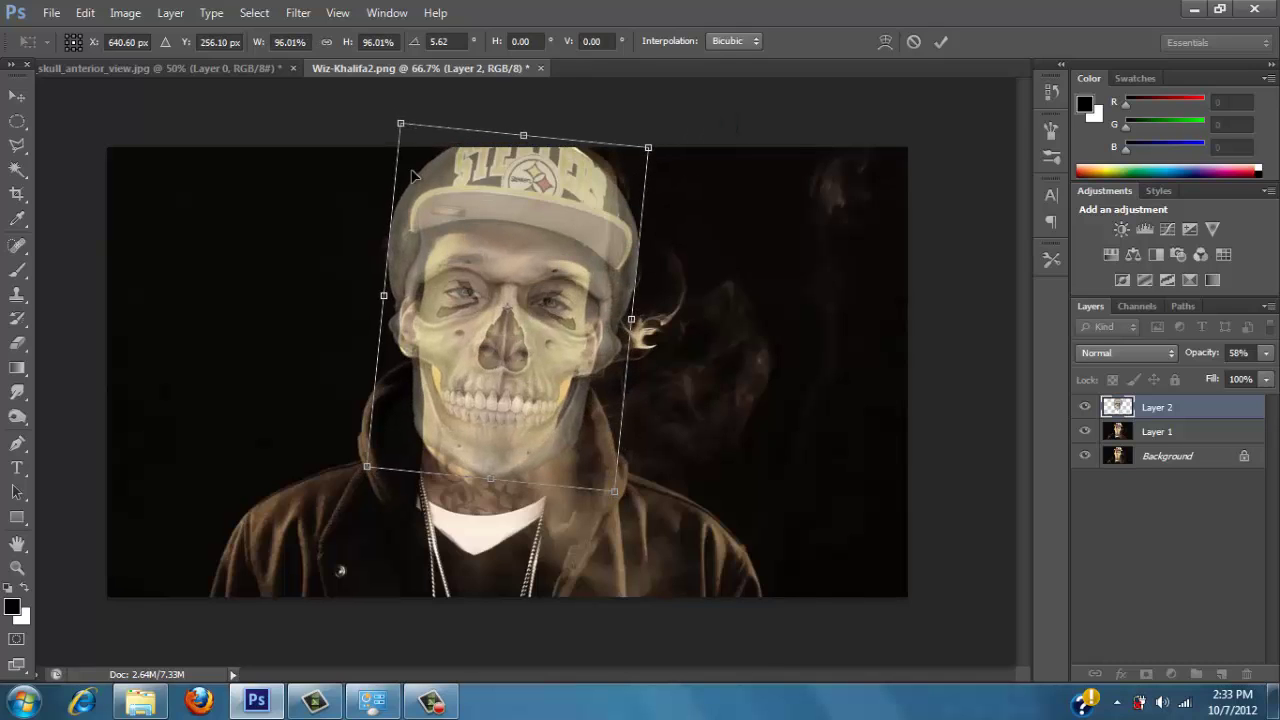
pyautogui.moveTo(401, 125); pyautogui.dragTo(411, 137)
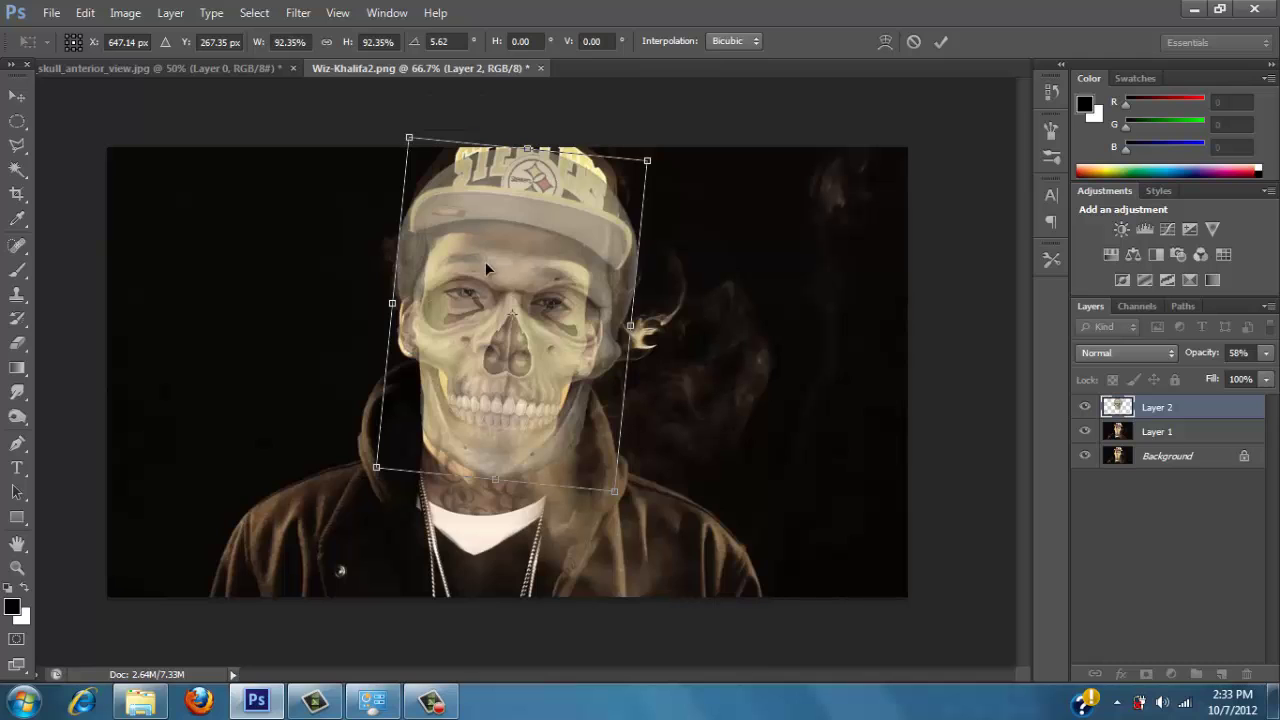
pyautogui.moveTo(485, 261); pyautogui.dragTo(474, 254)
# Nudge the skull with arrow keys, shrink it to about 88%, and apply the transform
pyautogui.press('Right')
pyautogui.press('Right')
pyautogui.press('Right')
pyautogui.press('Right')
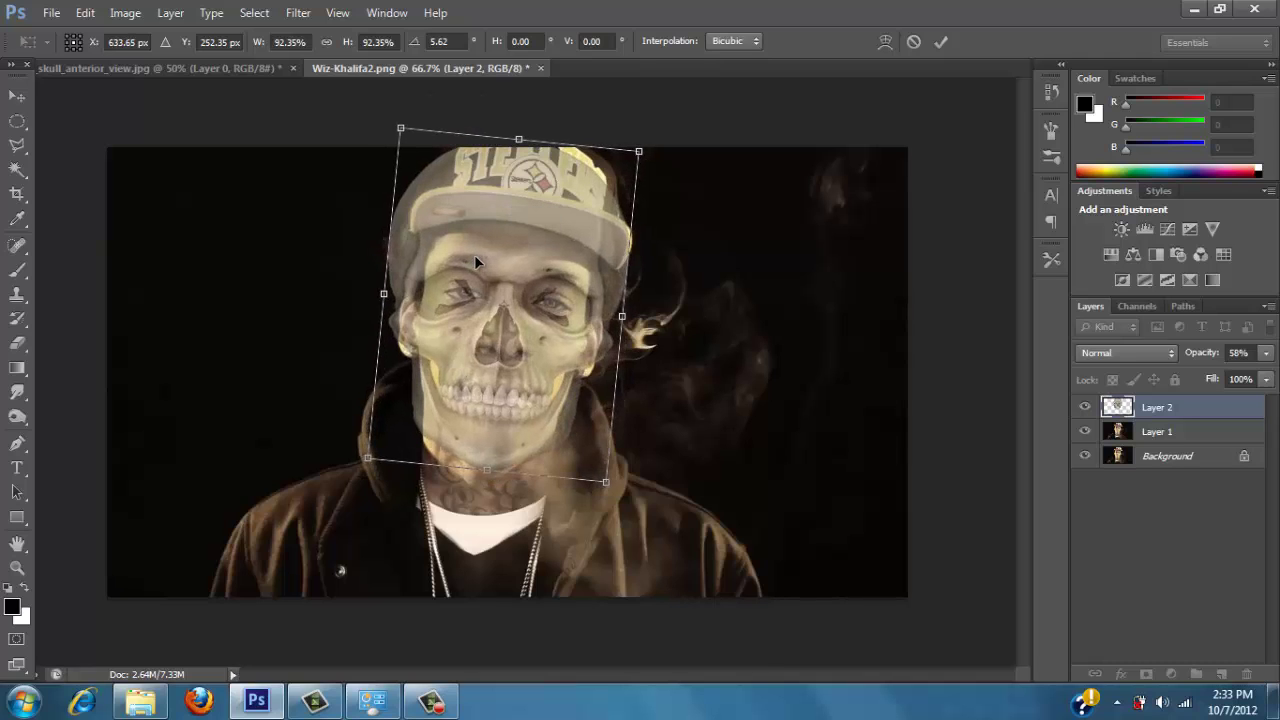
pyautogui.press('Down')
pyautogui.press('Left')
pyautogui.press('Up')
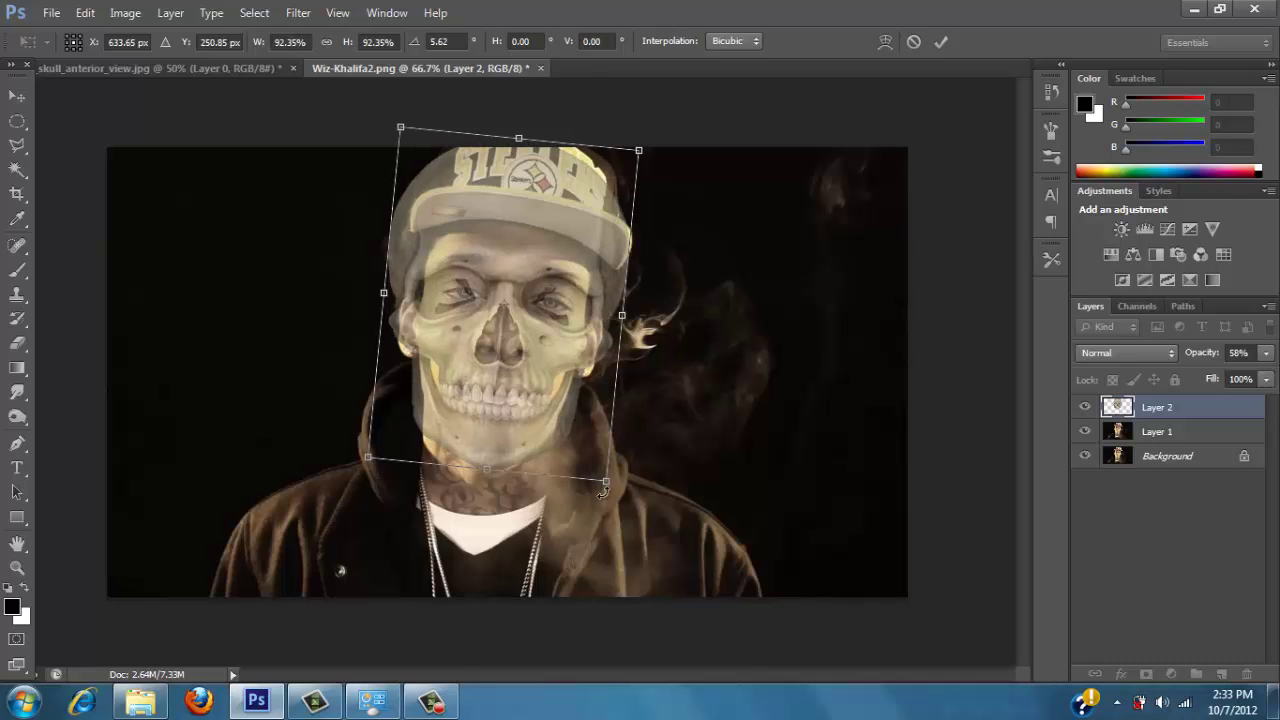
pyautogui.moveTo(610, 489)
pyautogui.mouseDown()
pyautogui.moveTo(591, 463)
pyautogui.moveTo(601, 472)
pyautogui.mouseUp()
pyautogui.moveTo(522, 316)
pyautogui.mouseDown()
pyautogui.moveTo(527, 338)
pyautogui.moveTo(530, 326)
pyautogui.mouseUp()
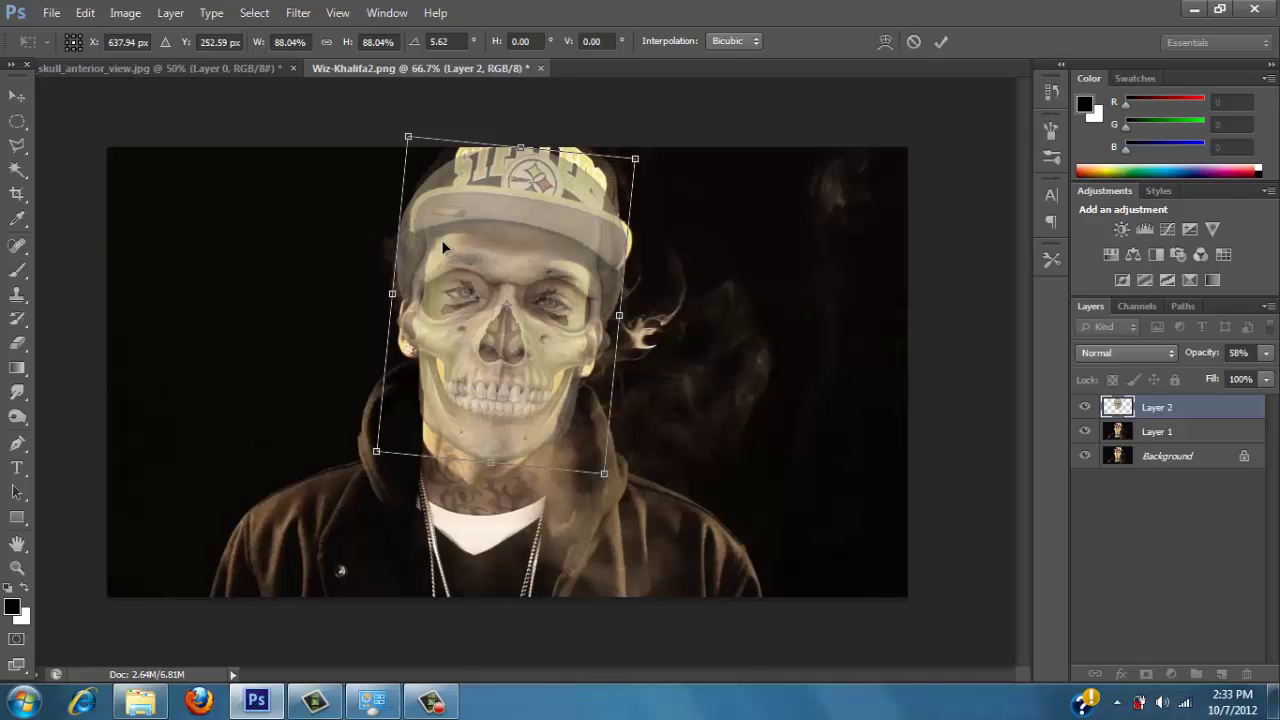
pyautogui.press('Return')
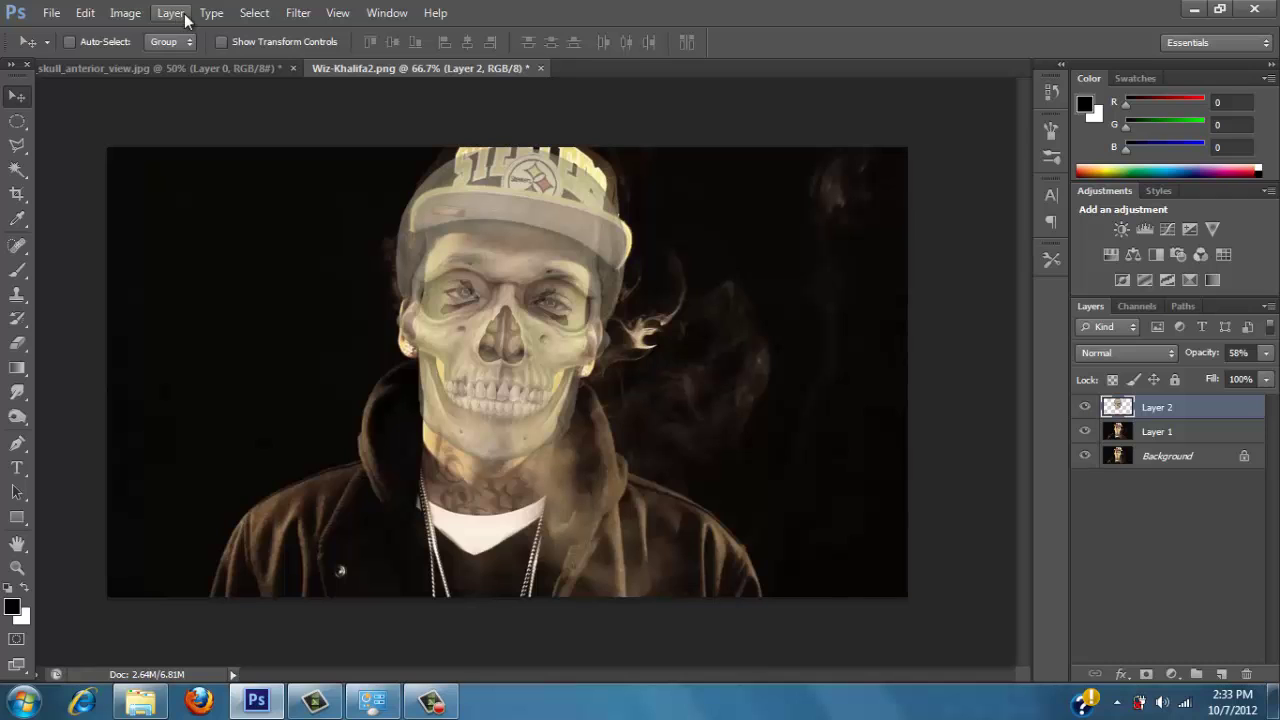
# Return Layer 2 to 100% opacity and add a Hide All layer mask
pyautogui.click(1266, 353)
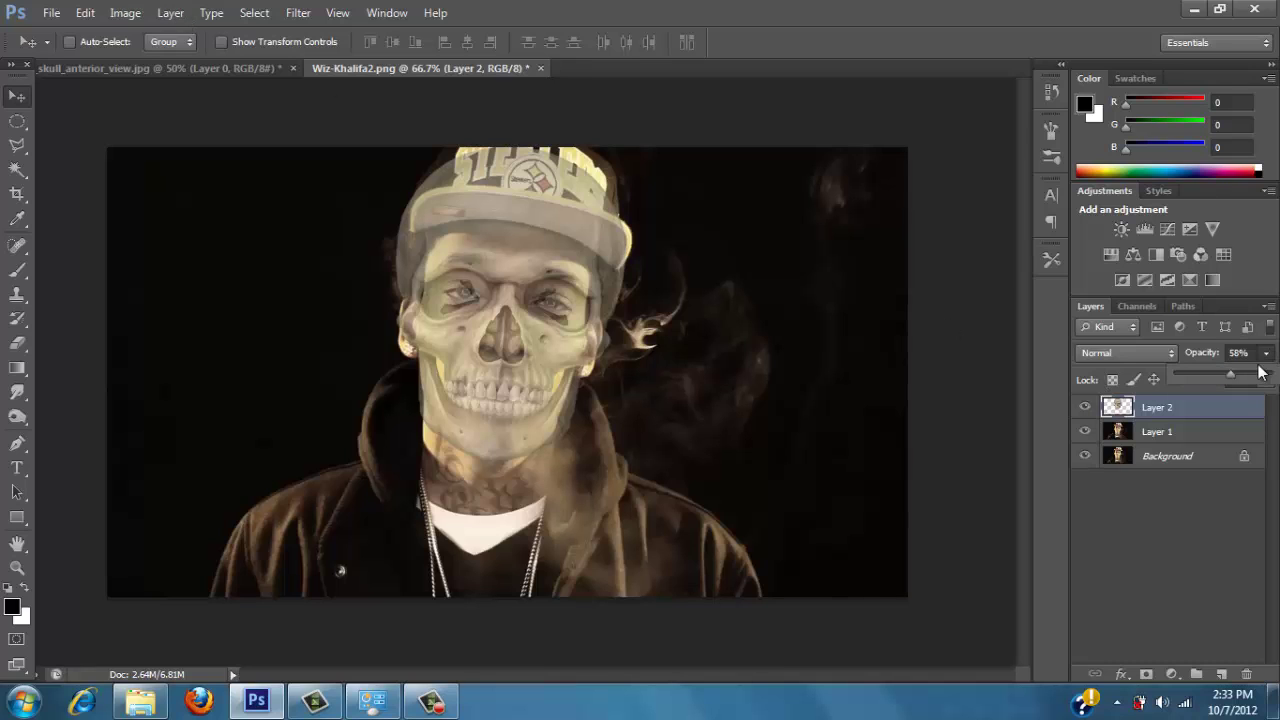
pyautogui.click(172, 14)
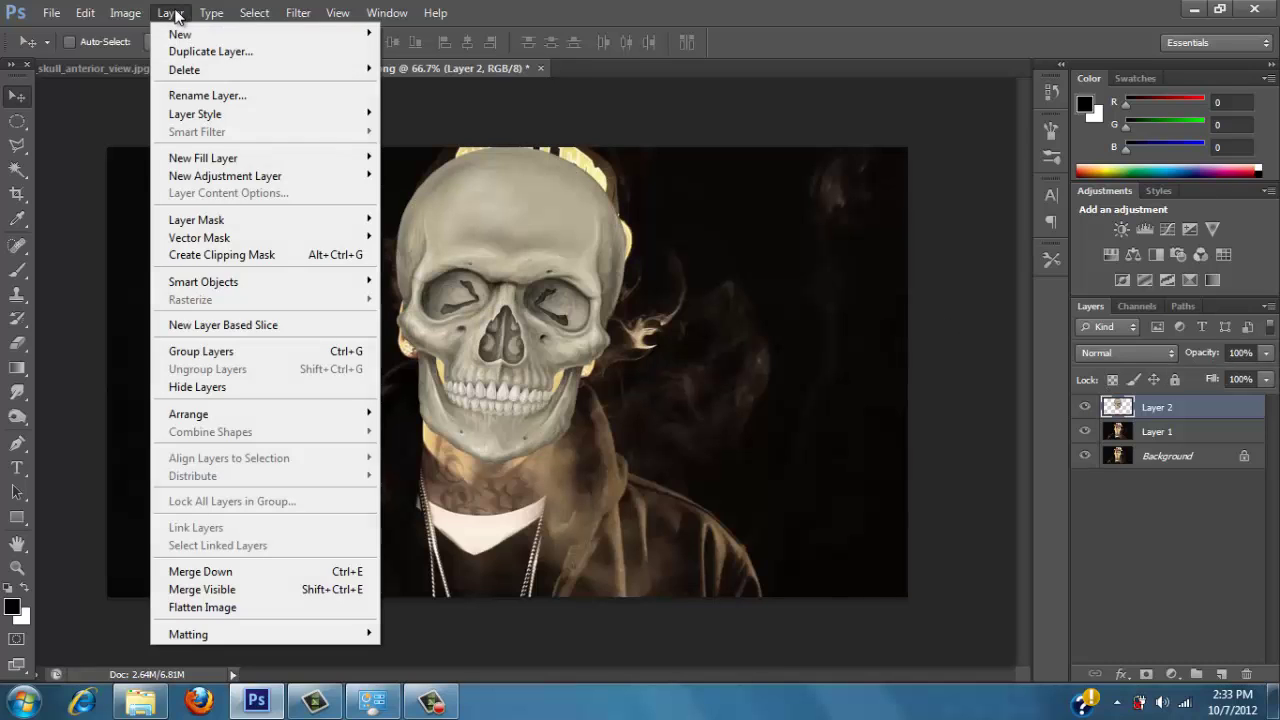
pyautogui.moveTo(200, 224)
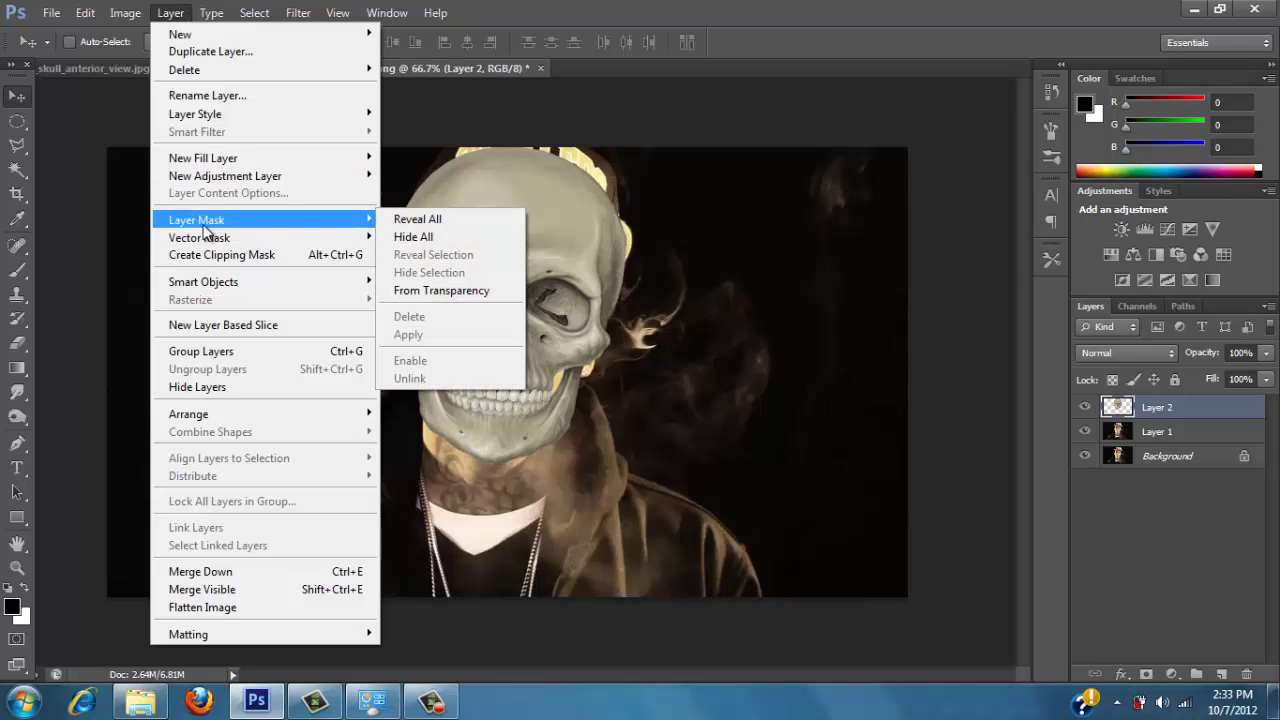
pyautogui.click(410, 237)
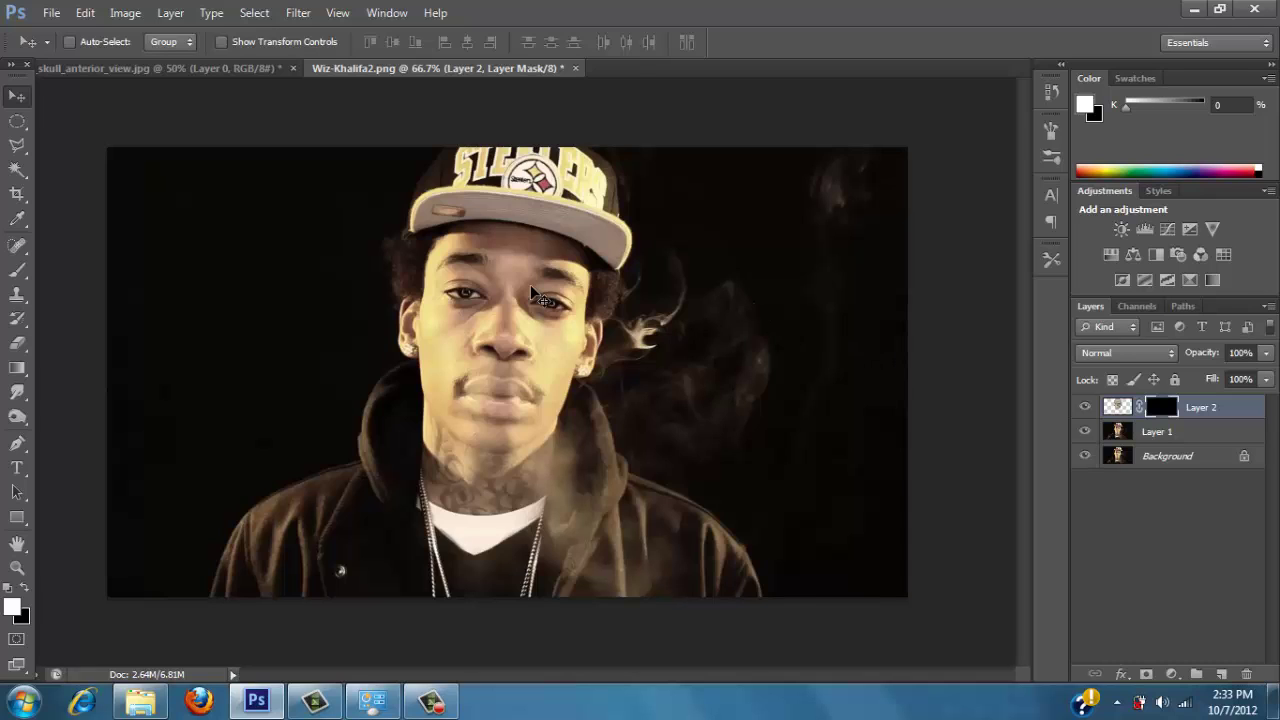
pyautogui.click(17, 270)
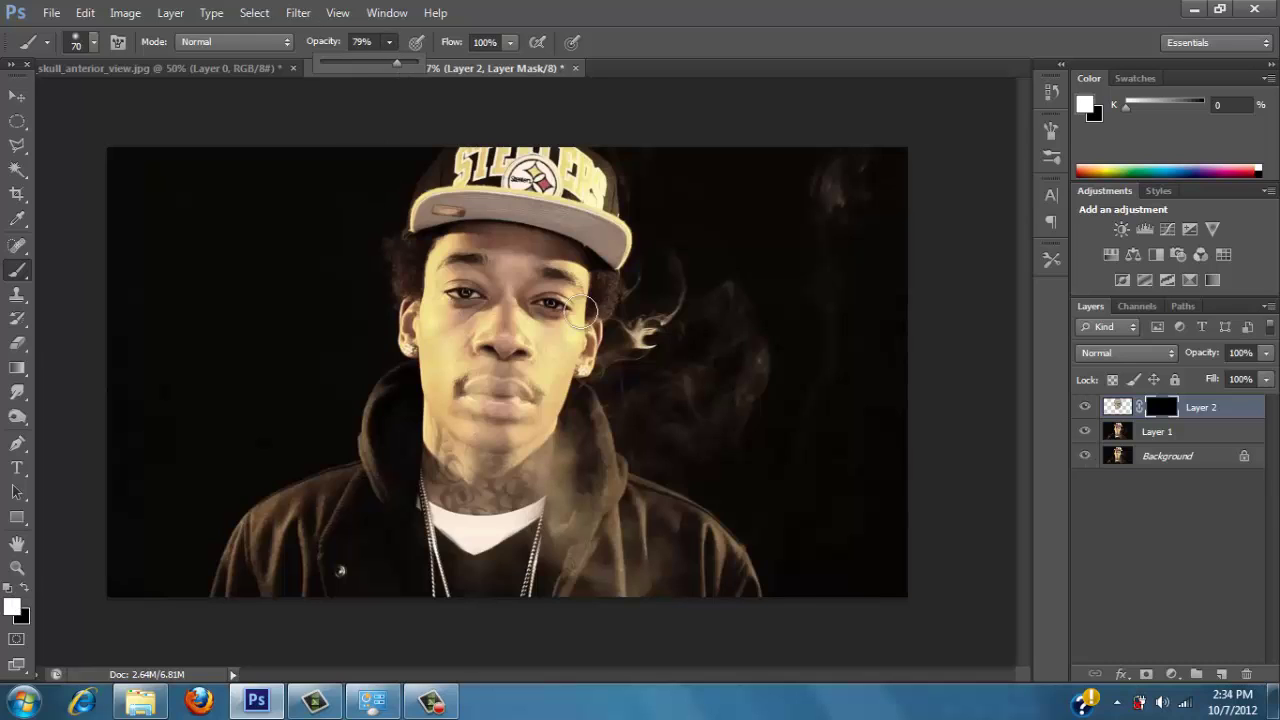
# Paint white on Layer 2's mask over the right half of the face, refining with 54% brush opacity
pyautogui.moveTo(563, 376)
pyautogui.mouseDown()
pyautogui.moveTo(529, 421)
pyautogui.moveTo(519, 399)
pyautogui.moveTo(508, 410)
pyautogui.moveTo(513, 428)
pyautogui.moveTo(562, 335)
pyautogui.moveTo(557, 385)
pyautogui.moveTo(550, 393)
pyautogui.moveTo(572, 300)
pyautogui.moveTo(553, 261)
pyautogui.moveTo(538, 275)
pyautogui.moveTo(524, 356)
pyautogui.moveTo(543, 249)
pyautogui.moveTo(518, 248)
pyautogui.moveTo(532, 264)
pyautogui.moveTo(566, 263)
pyautogui.moveTo(546, 279)
pyautogui.moveTo(503, 431)
pyautogui.moveTo(552, 394)
pyautogui.moveTo(505, 434)
pyautogui.moveTo(554, 417)
pyautogui.moveTo(523, 439)
pyautogui.moveTo(570, 399)
pyautogui.moveTo(530, 440)
pyautogui.moveTo(552, 410)
pyautogui.moveTo(525, 420)
pyautogui.moveTo(538, 392)
pyautogui.moveTo(510, 430)
pyautogui.moveTo(565, 320)
pyautogui.mouseUp()
pyautogui.click(25, 587)
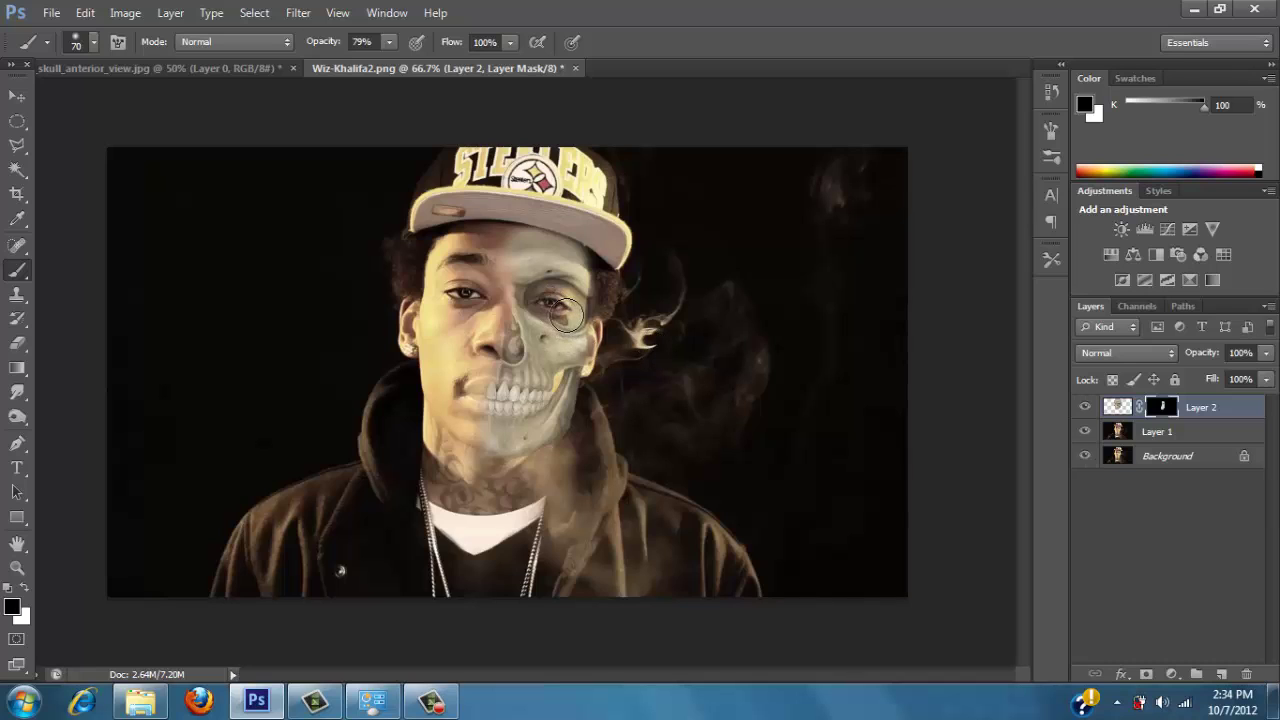
pyautogui.click(389, 42)
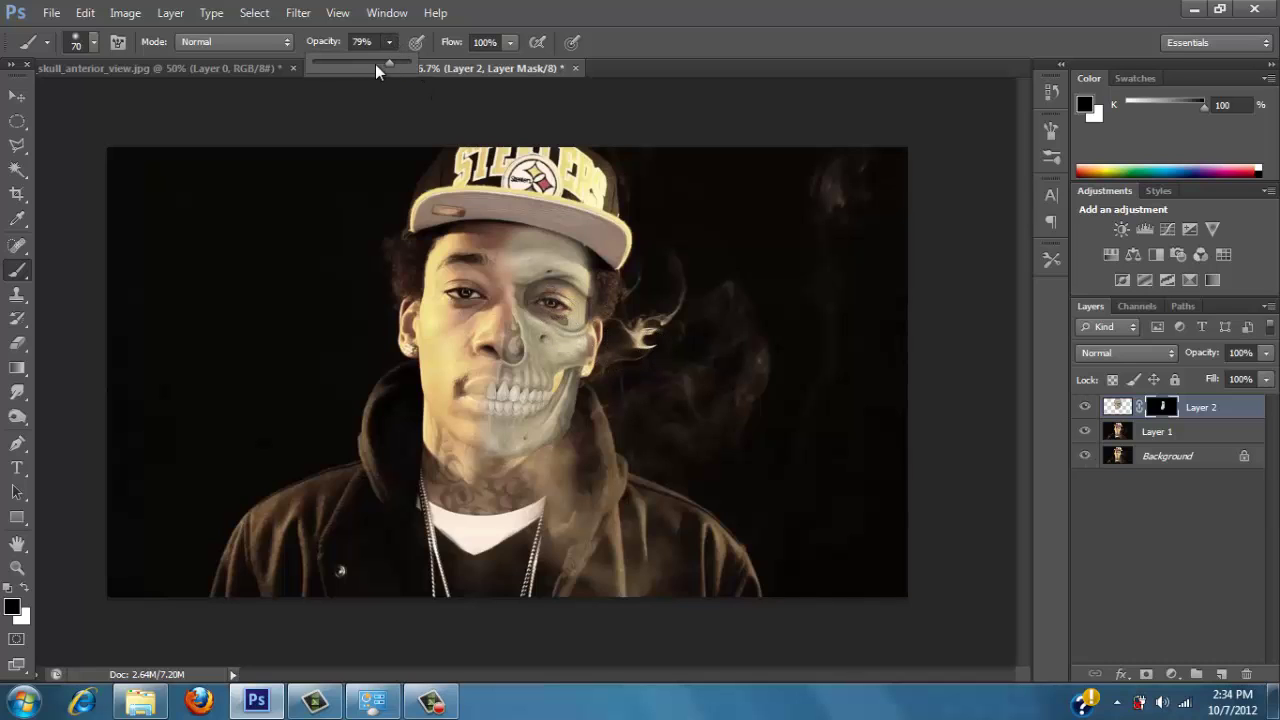
pyautogui.moveTo(365, 62); pyautogui.dragTo(355, 62)
pyautogui.press('x')
pyautogui.moveTo(560, 295); pyautogui.dragTo(548, 303)
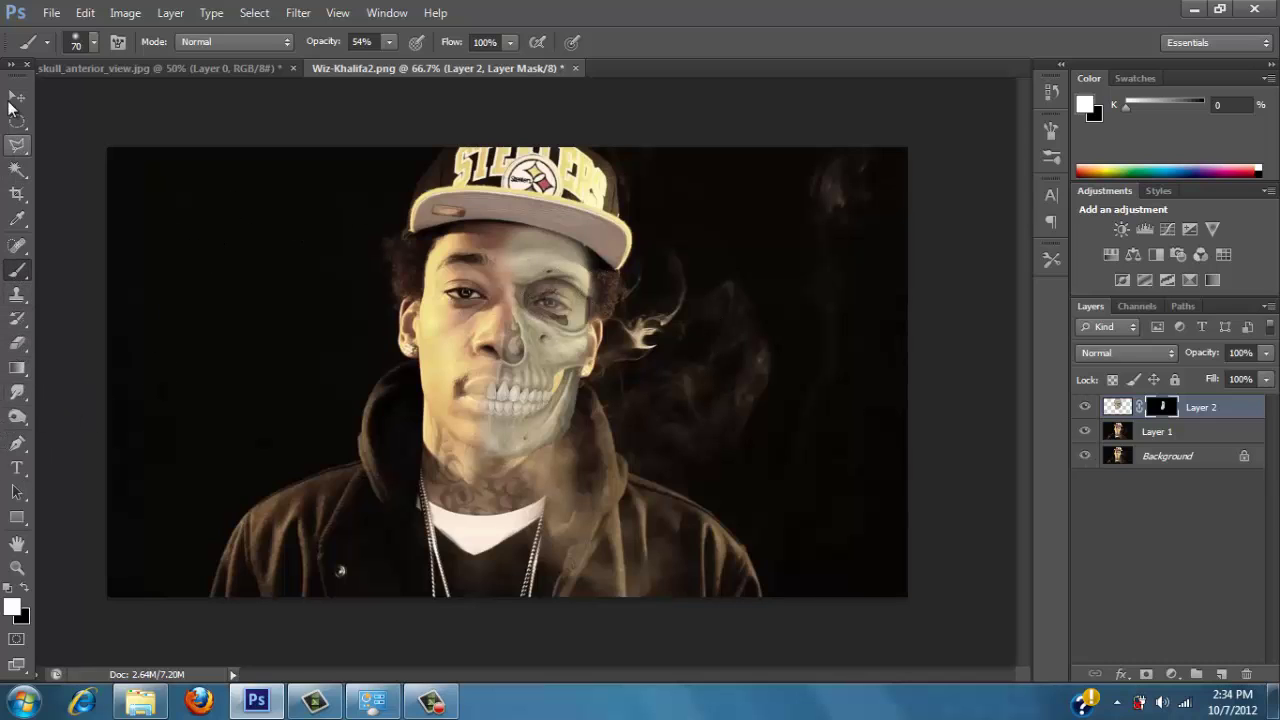
# Try Darken, Soft Light and Linear Light on Layer 2, settling on Hard Light blending
pyautogui.click(17, 96)
pyautogui.click(1132, 405)
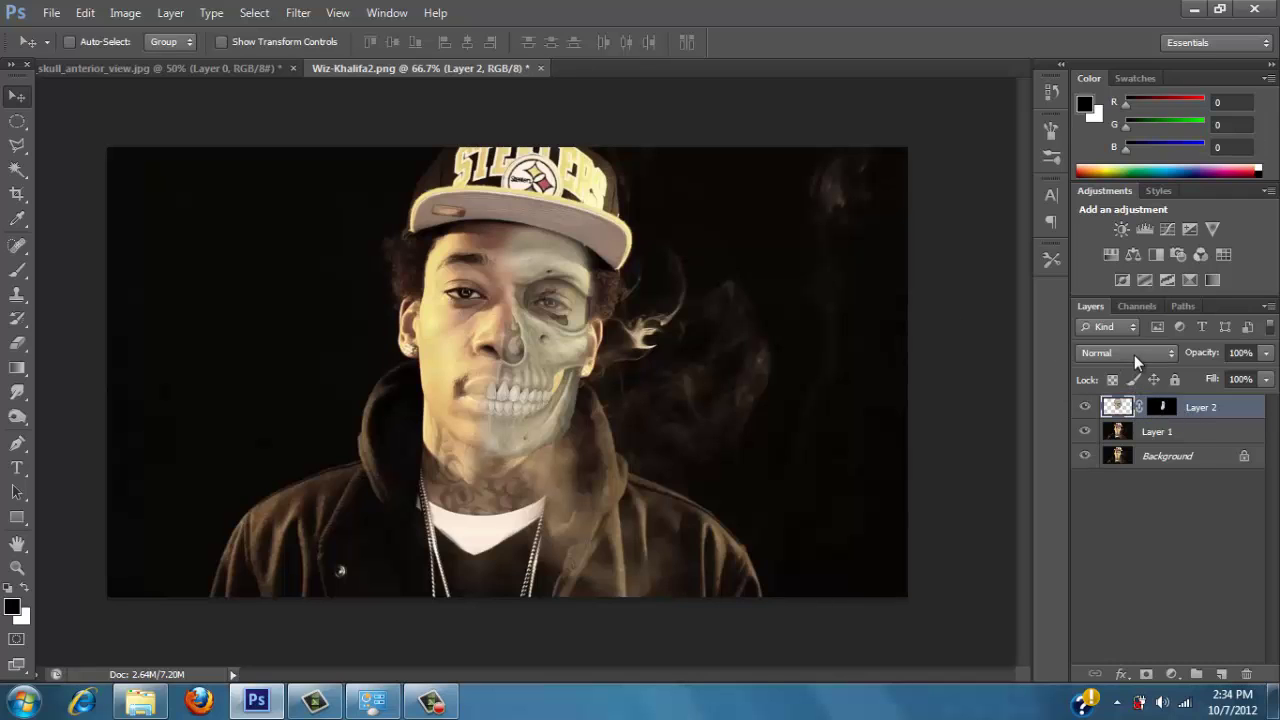
pyautogui.click(1128, 353)
pyautogui.click(1120, 55)
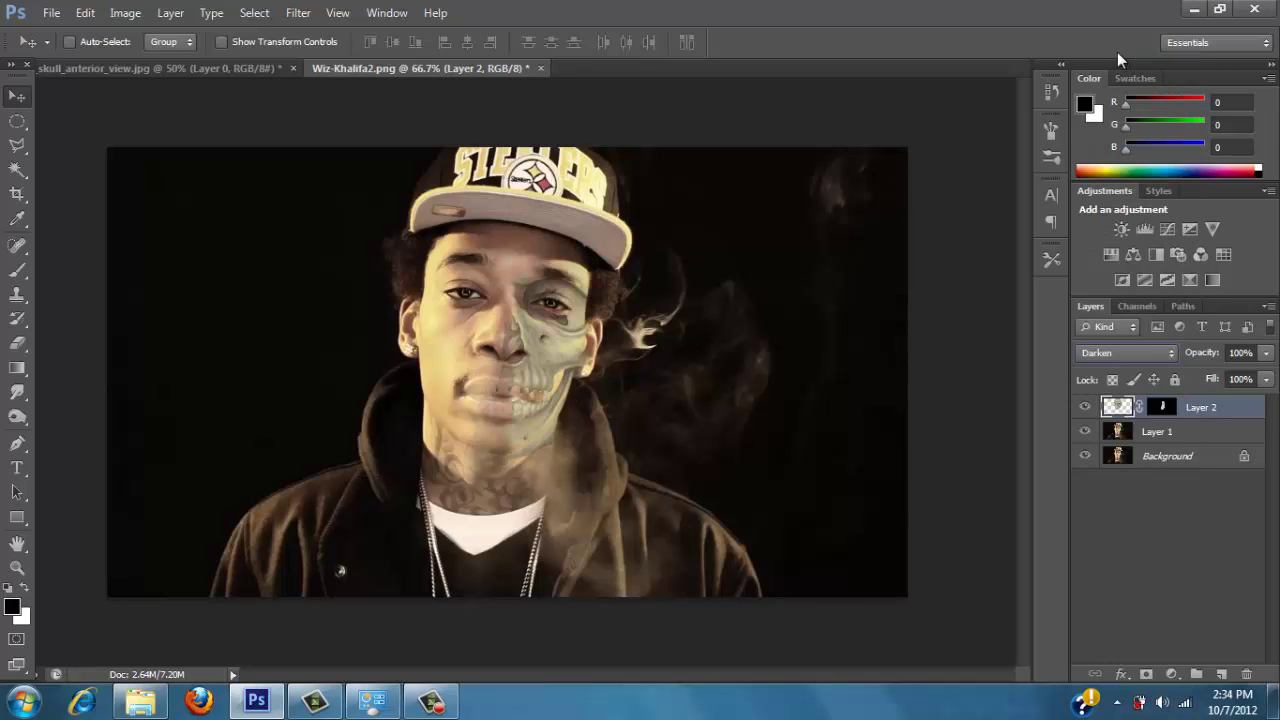
pyautogui.hotkey('shift', '+')
pyautogui.hotkey('shift', '+')
pyautogui.hotkey('shift', '+')
pyautogui.hotkey('shift', '+')
pyautogui.hotkey('shift', '+')
pyautogui.hotkey('shift', '+')
pyautogui.hotkey('shift', '+')
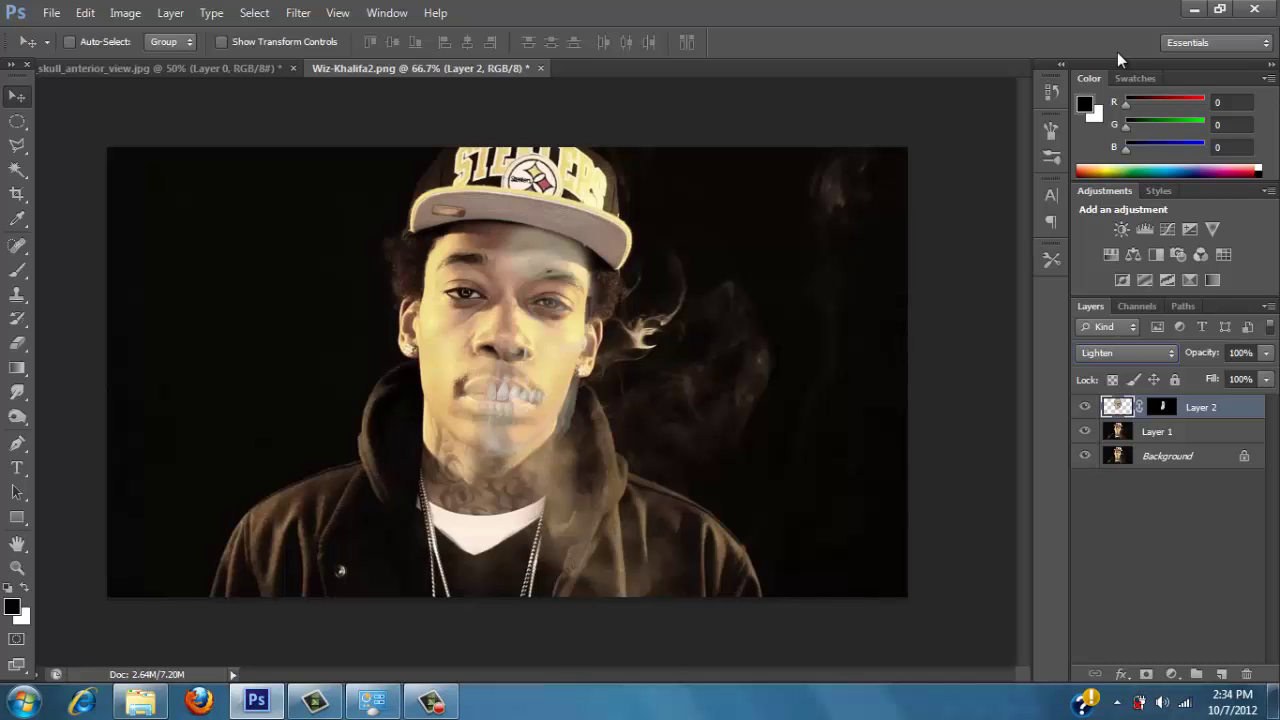
pyautogui.hotkey('shift', '+')
pyautogui.hotkey('shift', '+')
pyautogui.hotkey('shift', '+')
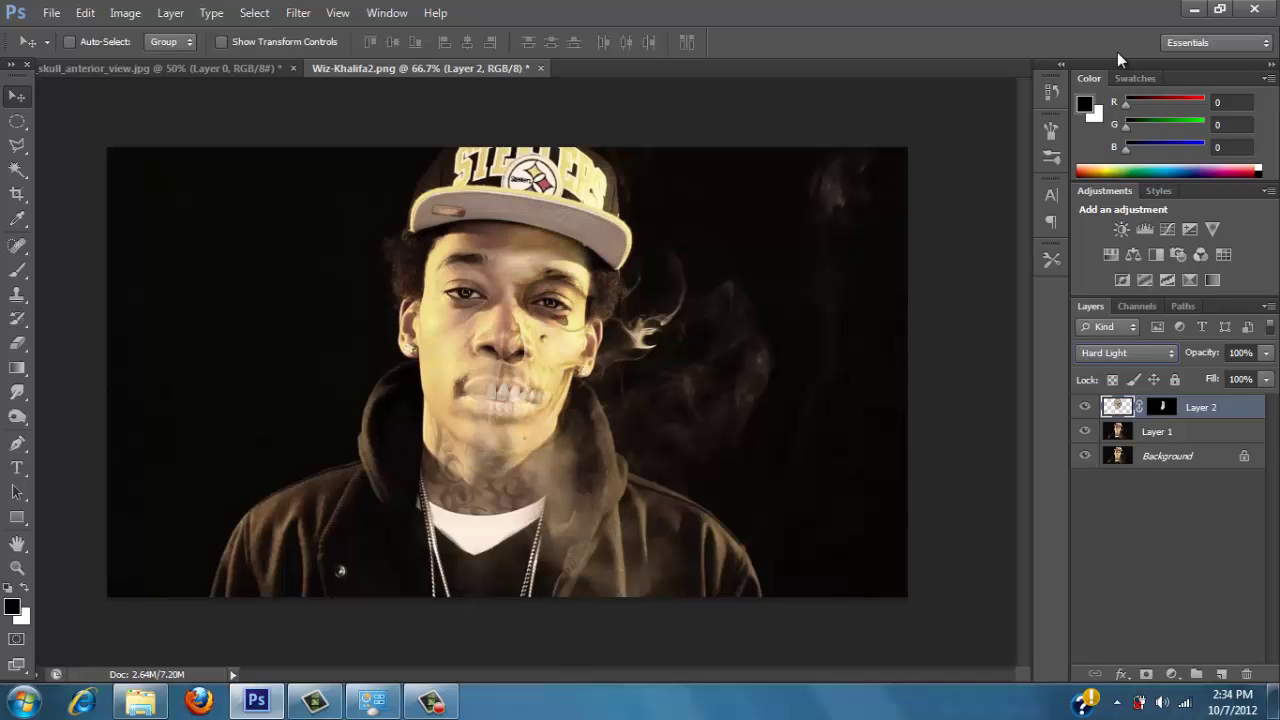
pyautogui.hotkey('shift', '+')
pyautogui.hotkey('shift', '+')
pyautogui.hotkey('shift', '+')
pyautogui.hotkey('shift', '-')
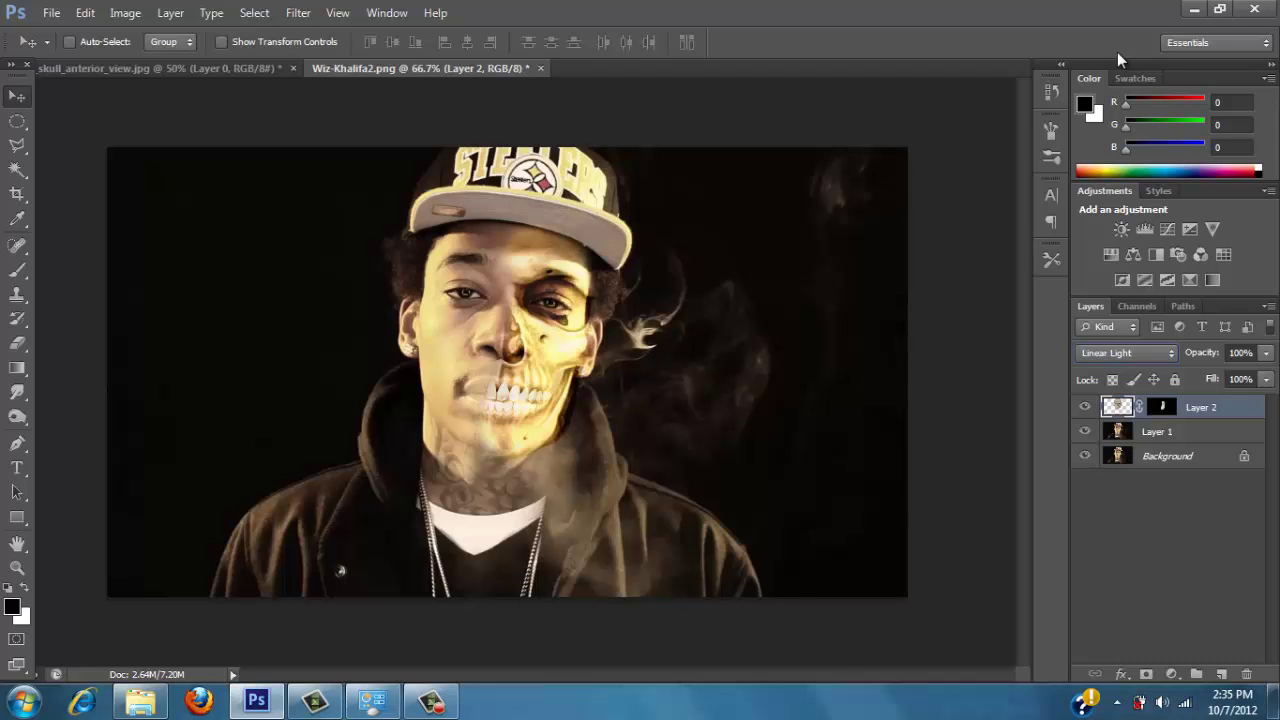
pyautogui.hotkey('shift', '-')
pyautogui.hotkey('shift', '-')
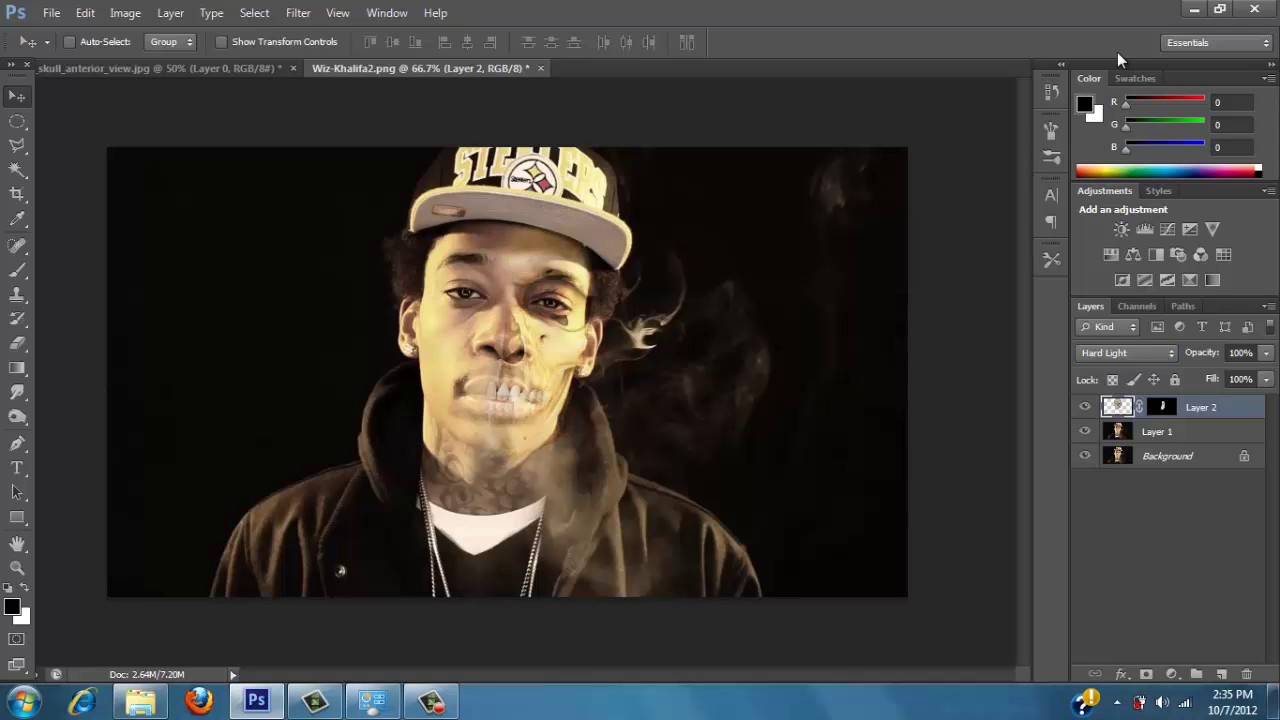
# Paint white on Layer 2's mask to bring out the skull teeth across the mouth
pyautogui.click(20, 270)
pyautogui.click(27, 587)
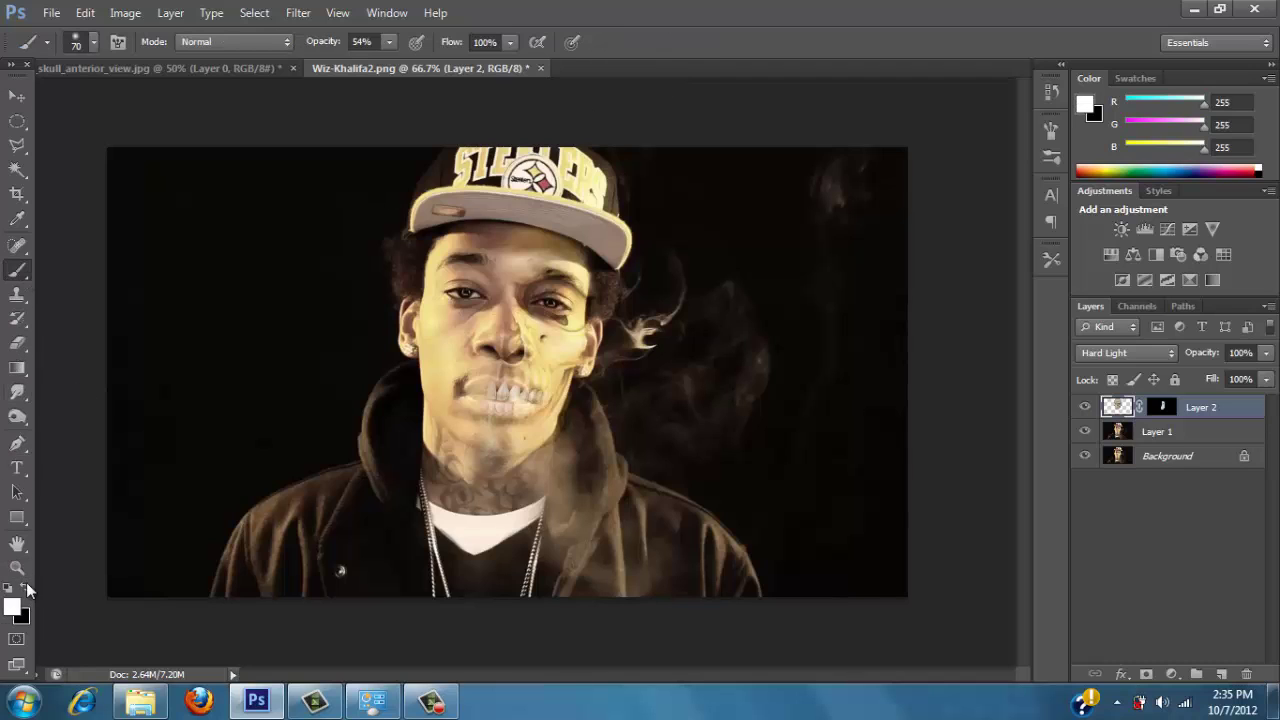
pyautogui.moveTo(506, 376); pyautogui.dragTo(500, 408)
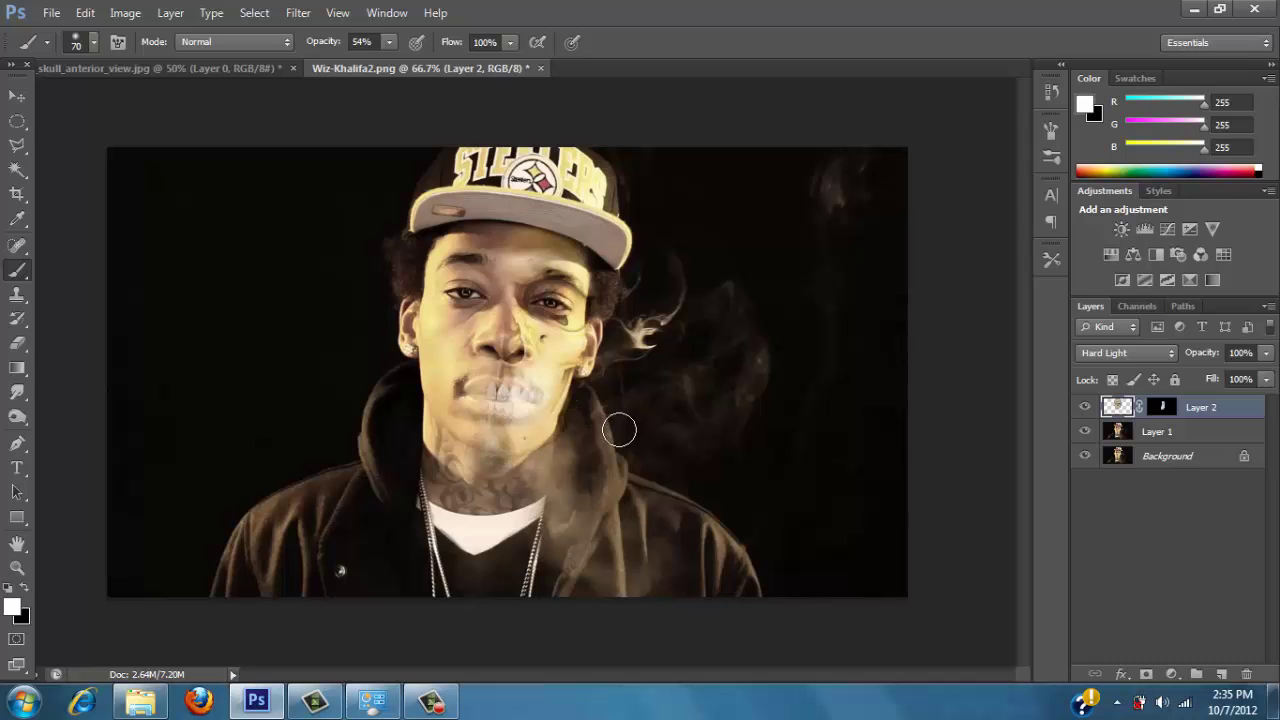
pyautogui.click(1170, 410)
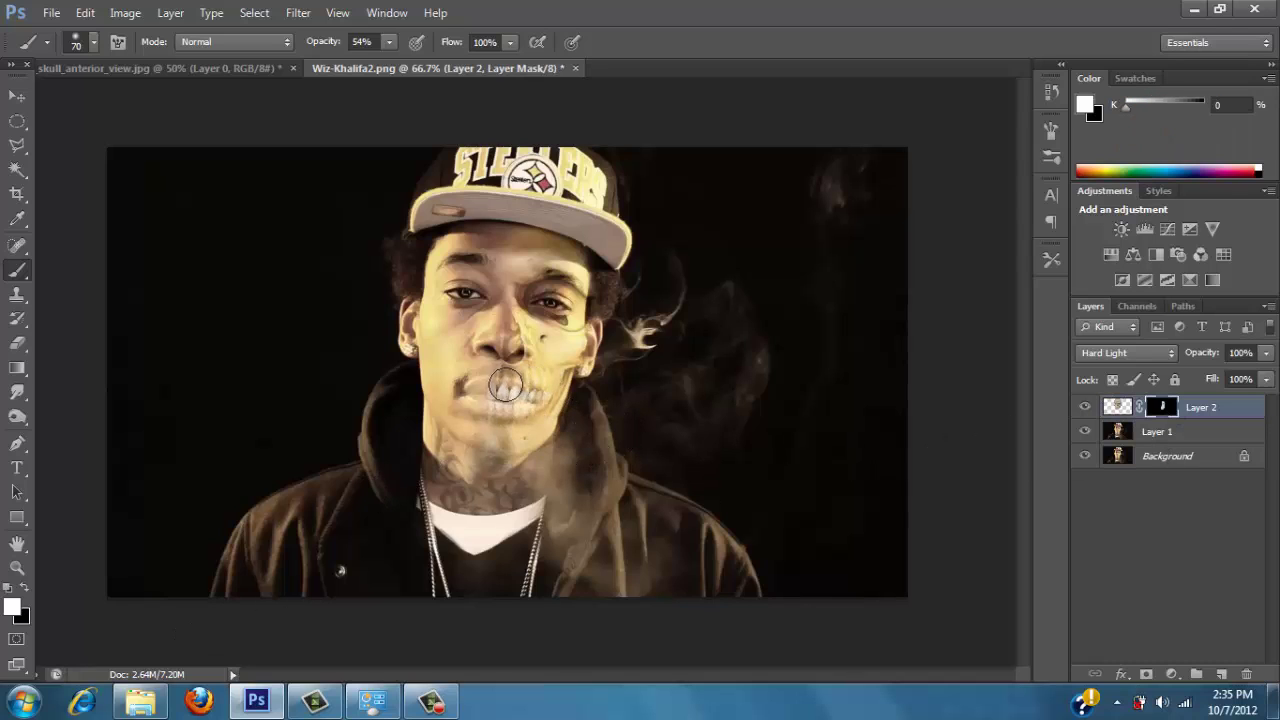
pyautogui.moveTo(505, 385)
pyautogui.mouseDown()
pyautogui.moveTo(510, 427)
pyautogui.moveTo(565, 364)
pyautogui.mouseUp()
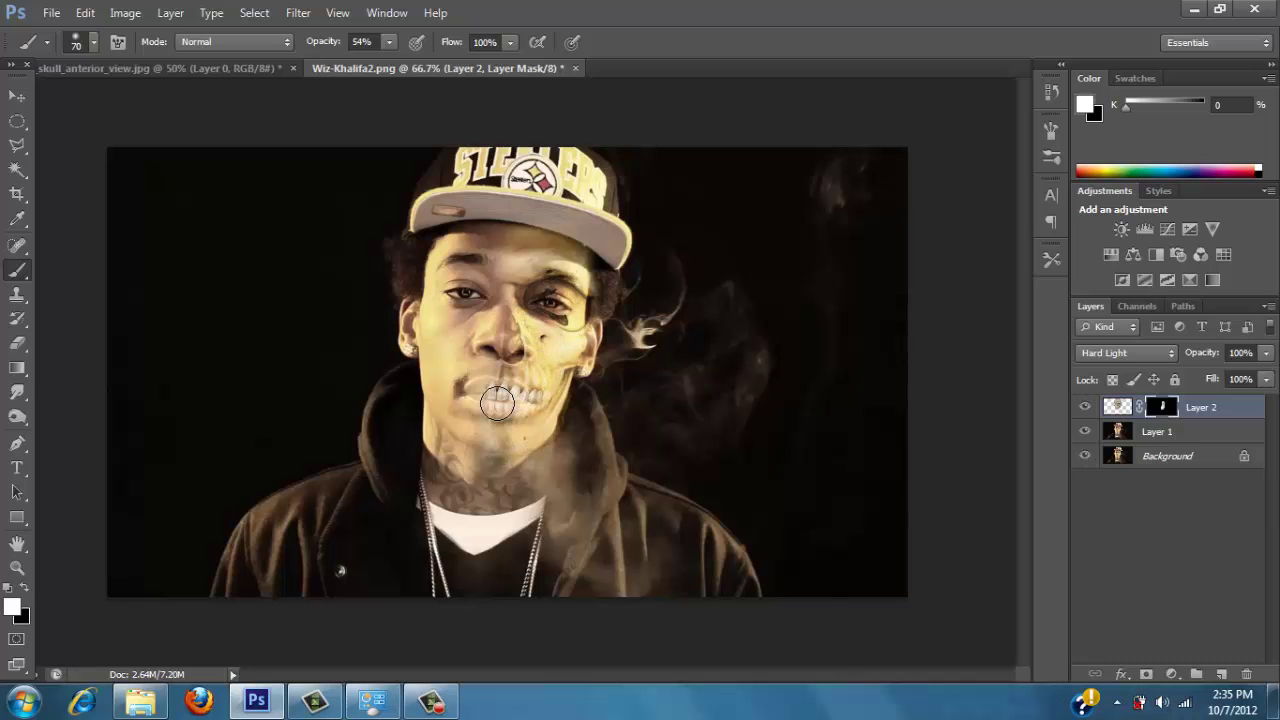
pyautogui.click(1114, 408)
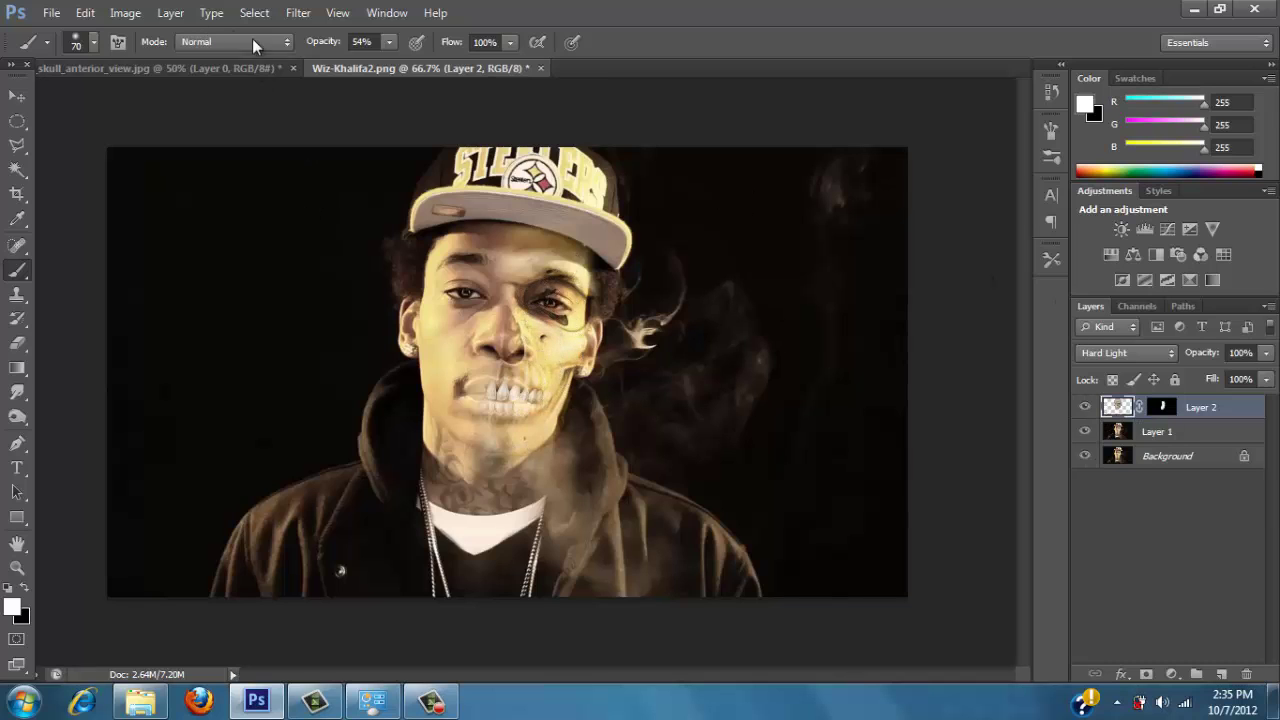
pyautogui.click(170, 12)
pyautogui.moveTo(131, 13)
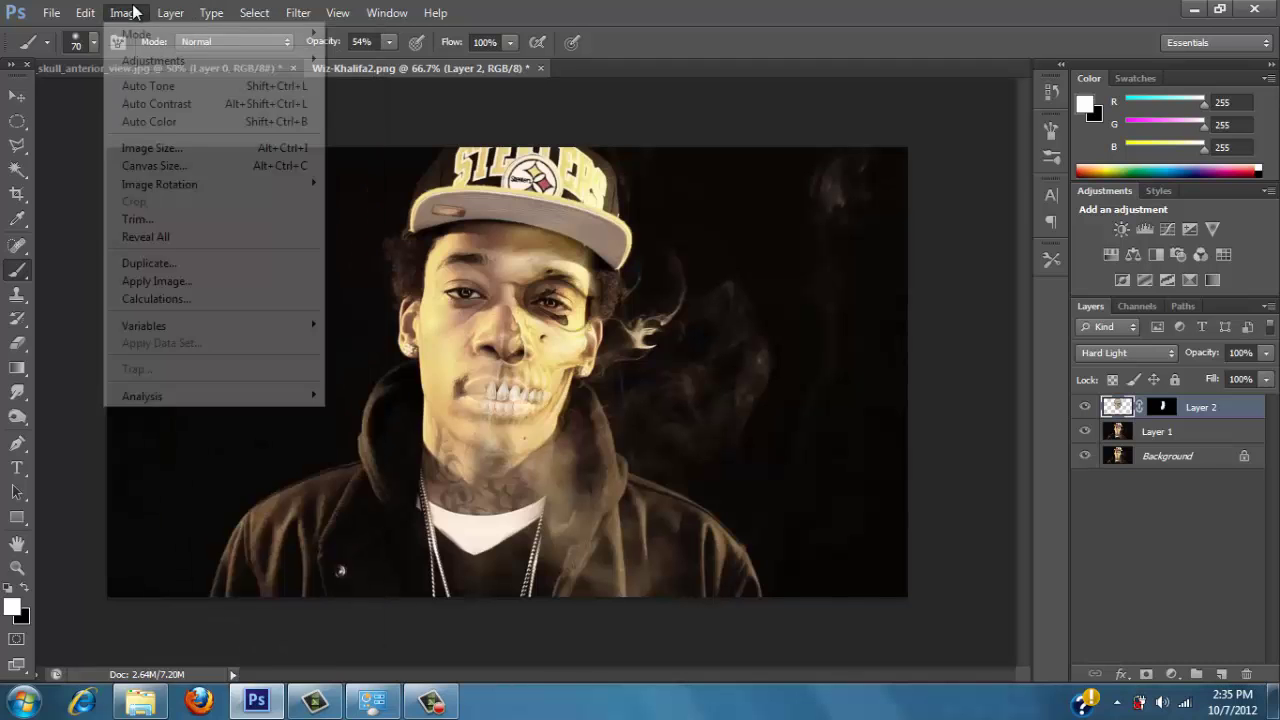
pyautogui.moveTo(277, 60)
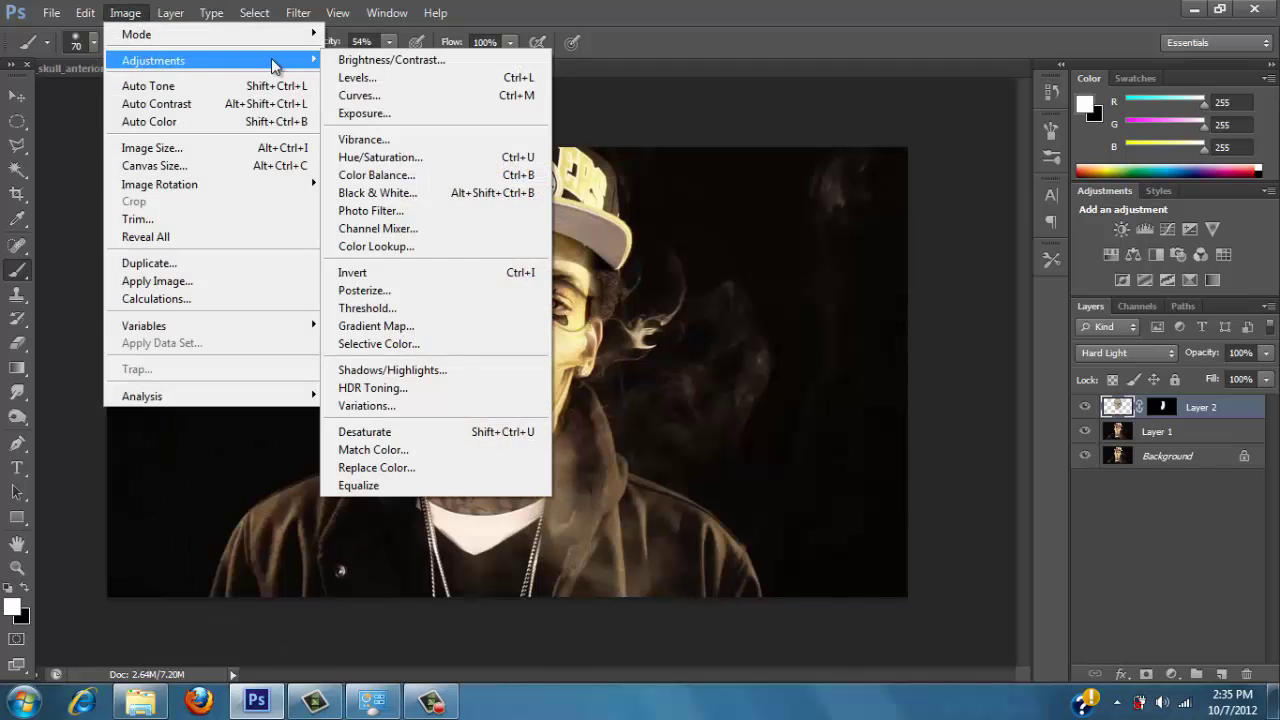
pyautogui.click(378, 96)
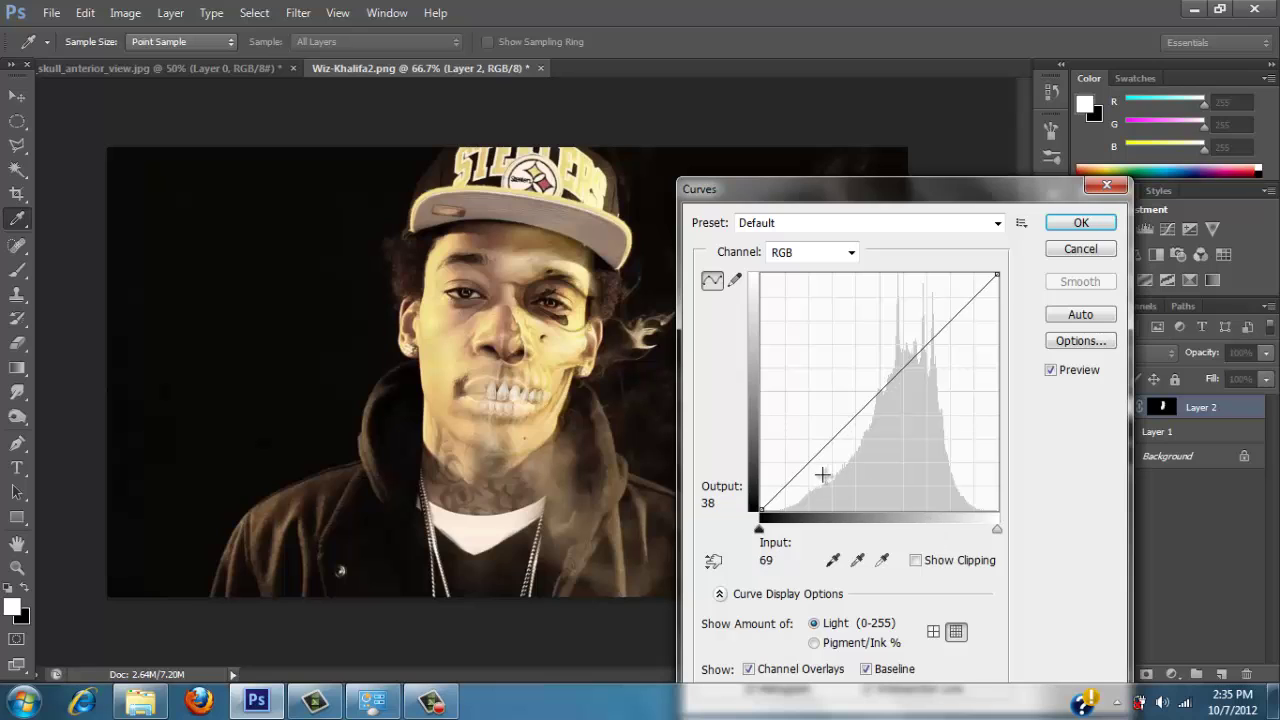
pyautogui.click(1080, 249)
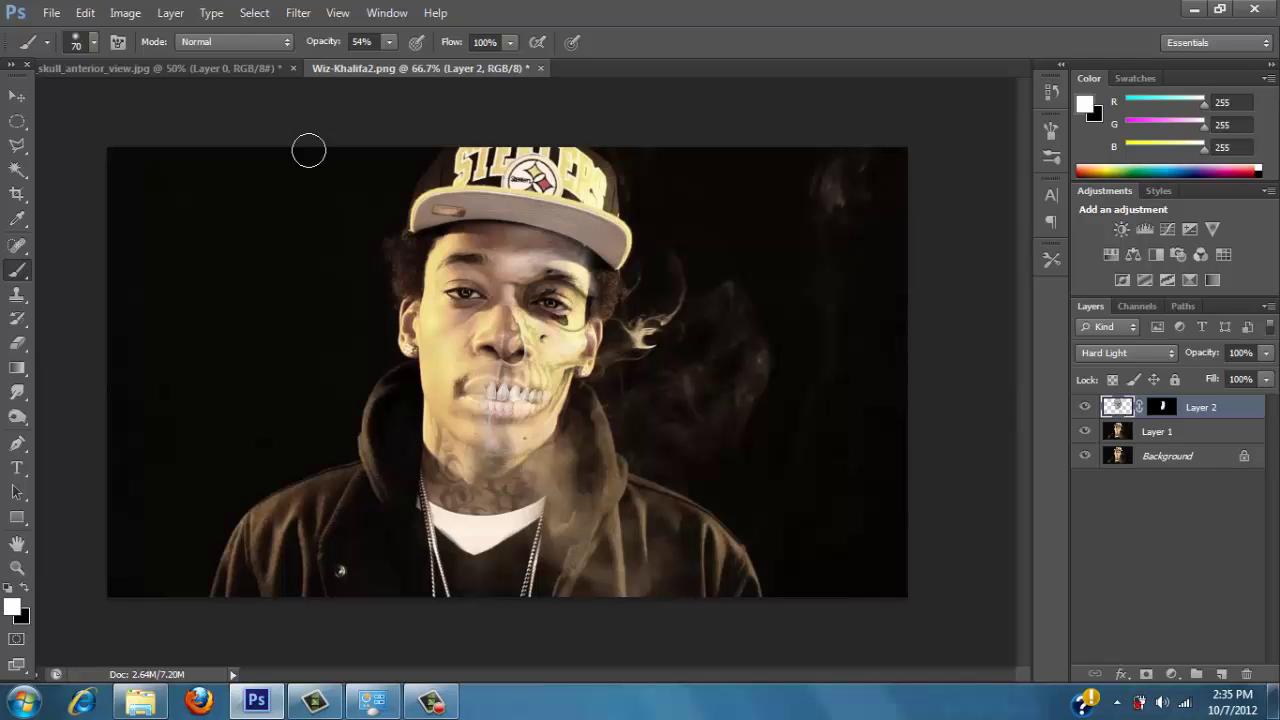
pyautogui.click(137, 14)
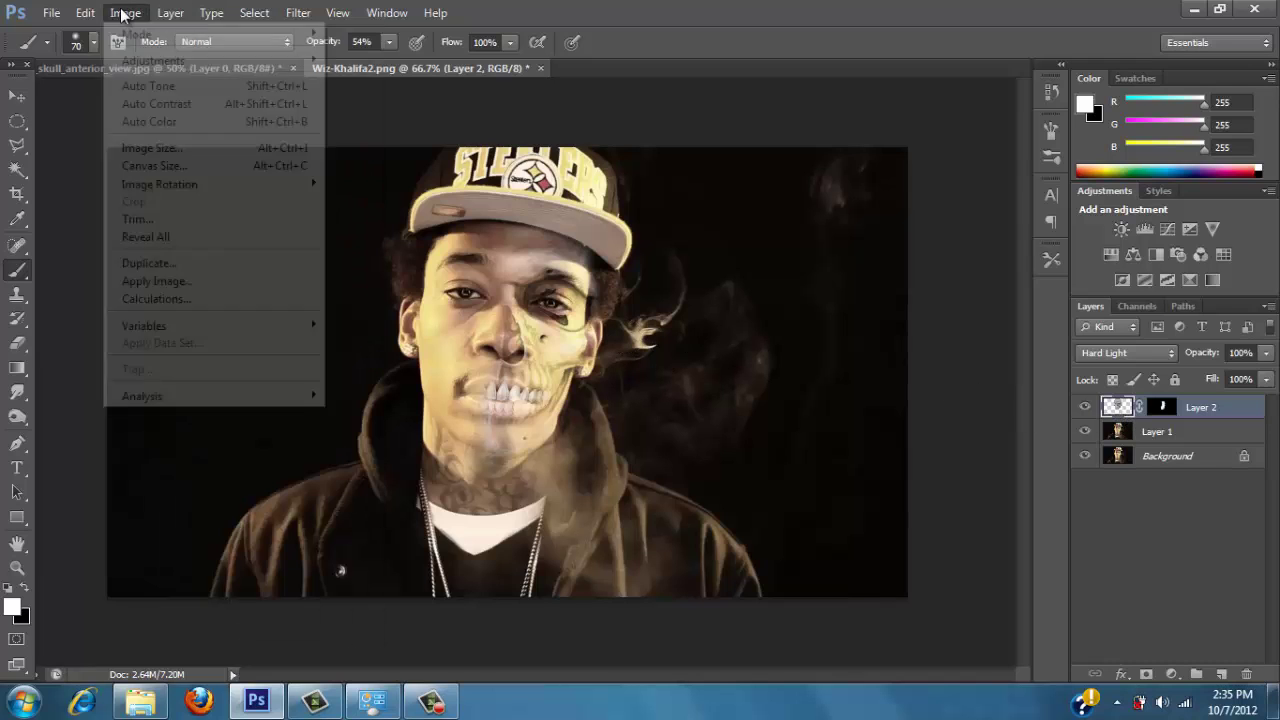
pyautogui.moveTo(125, 65)
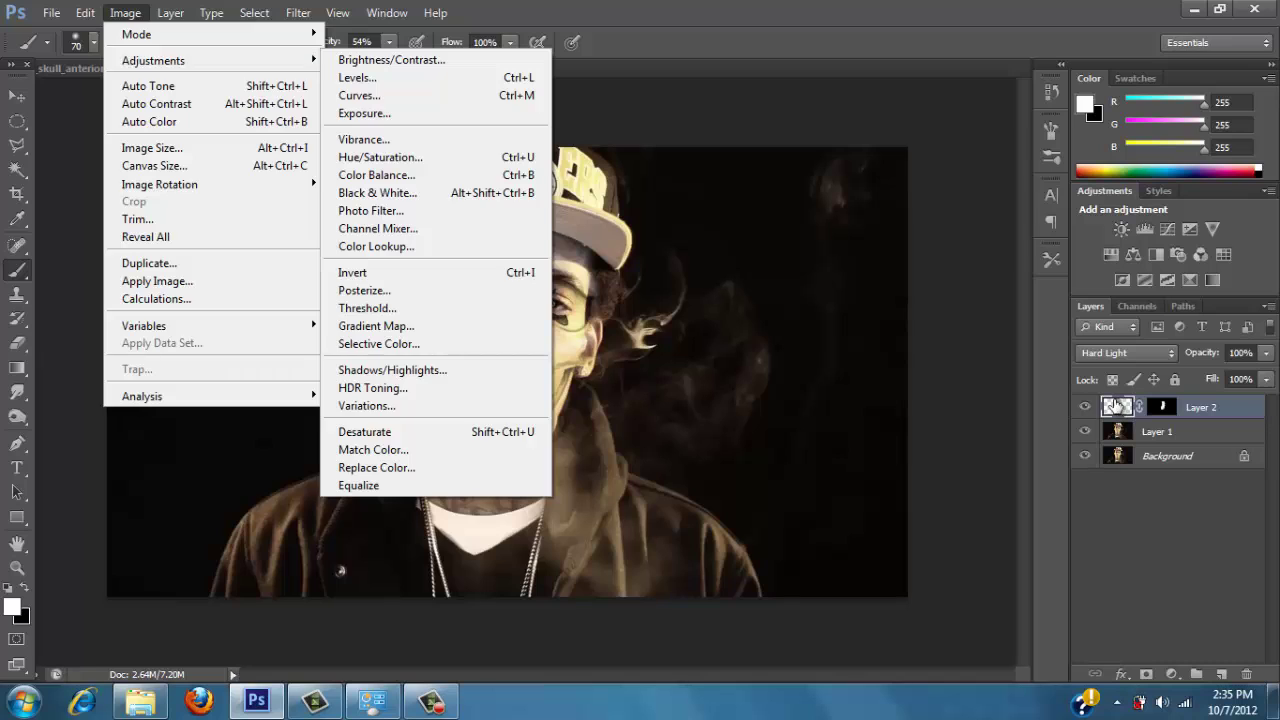
pyautogui.press('Escape')
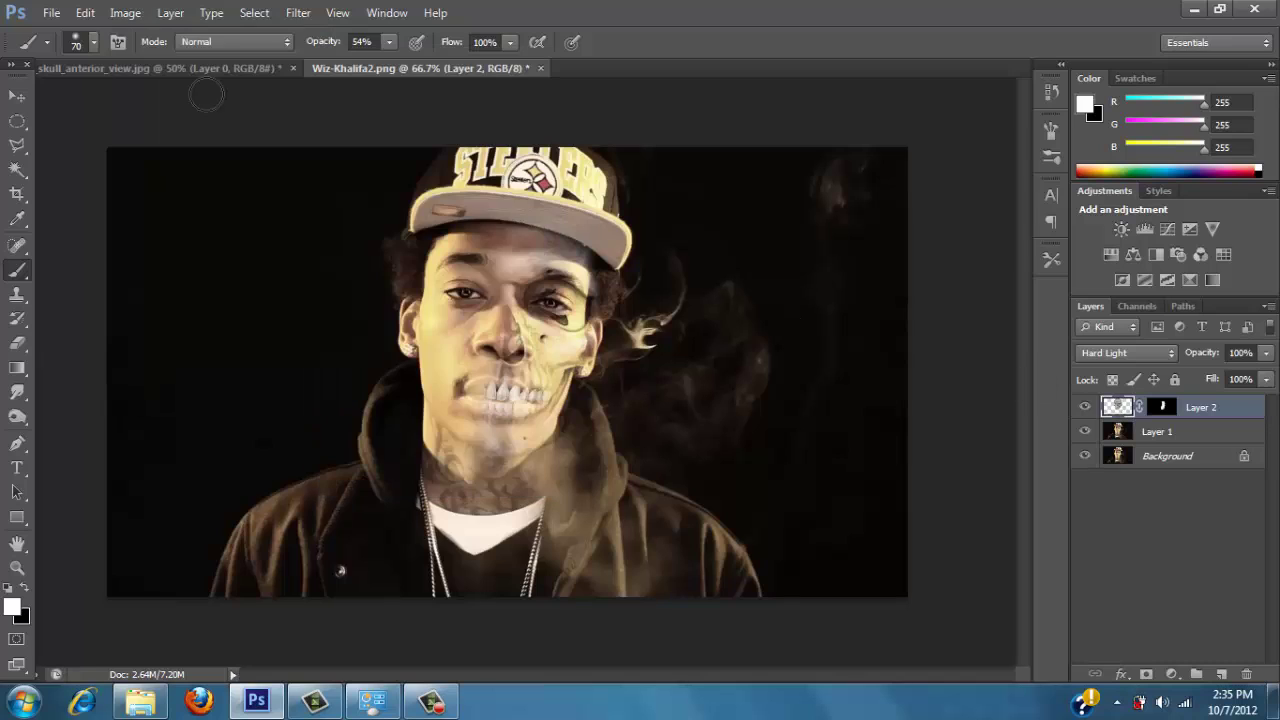
# Experiment with shadow, midtone and black points in Curves, then discard the adjustment
pyautogui.click(122, 16)
pyautogui.moveTo(200, 60)
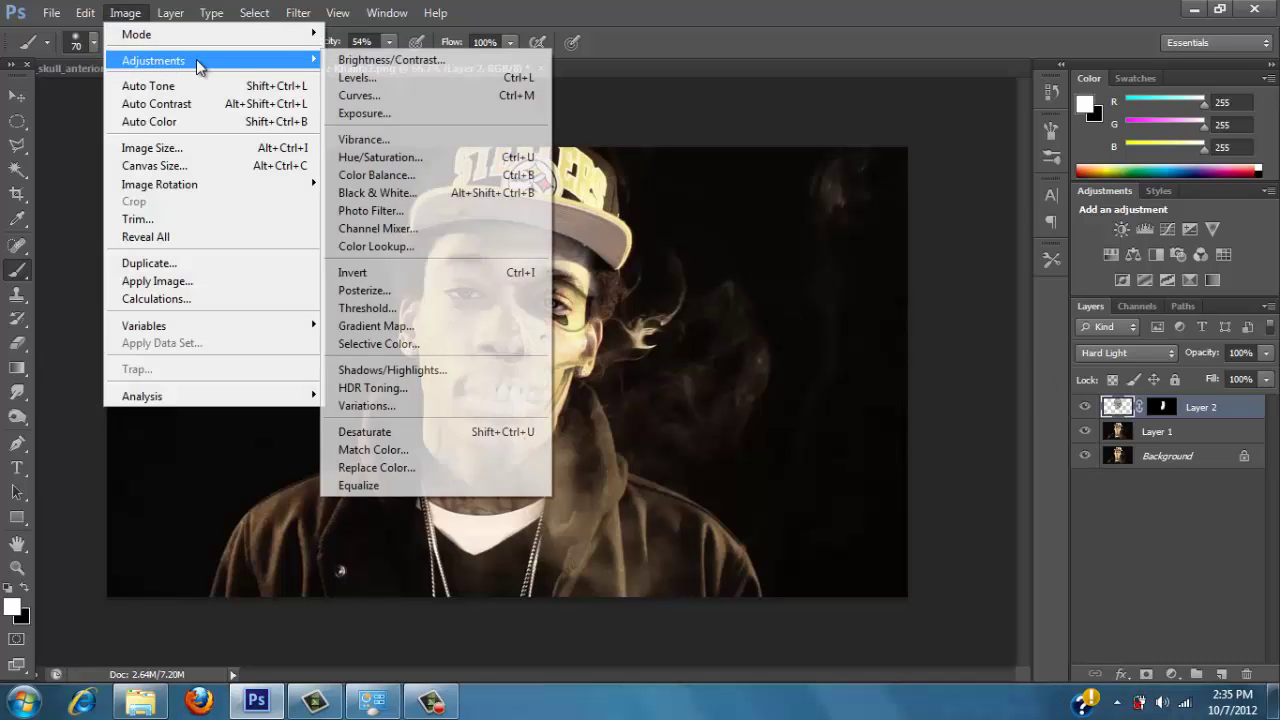
pyautogui.click(385, 96)
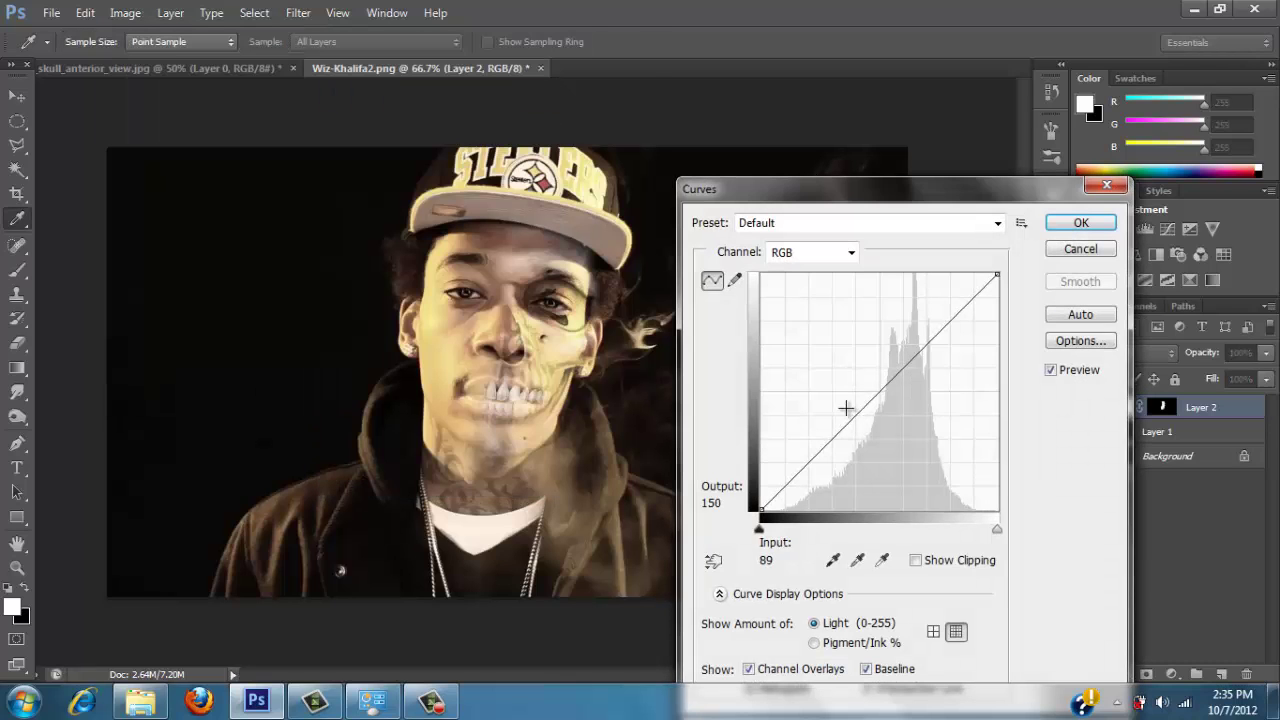
pyautogui.moveTo(795, 486); pyautogui.dragTo(856, 460)
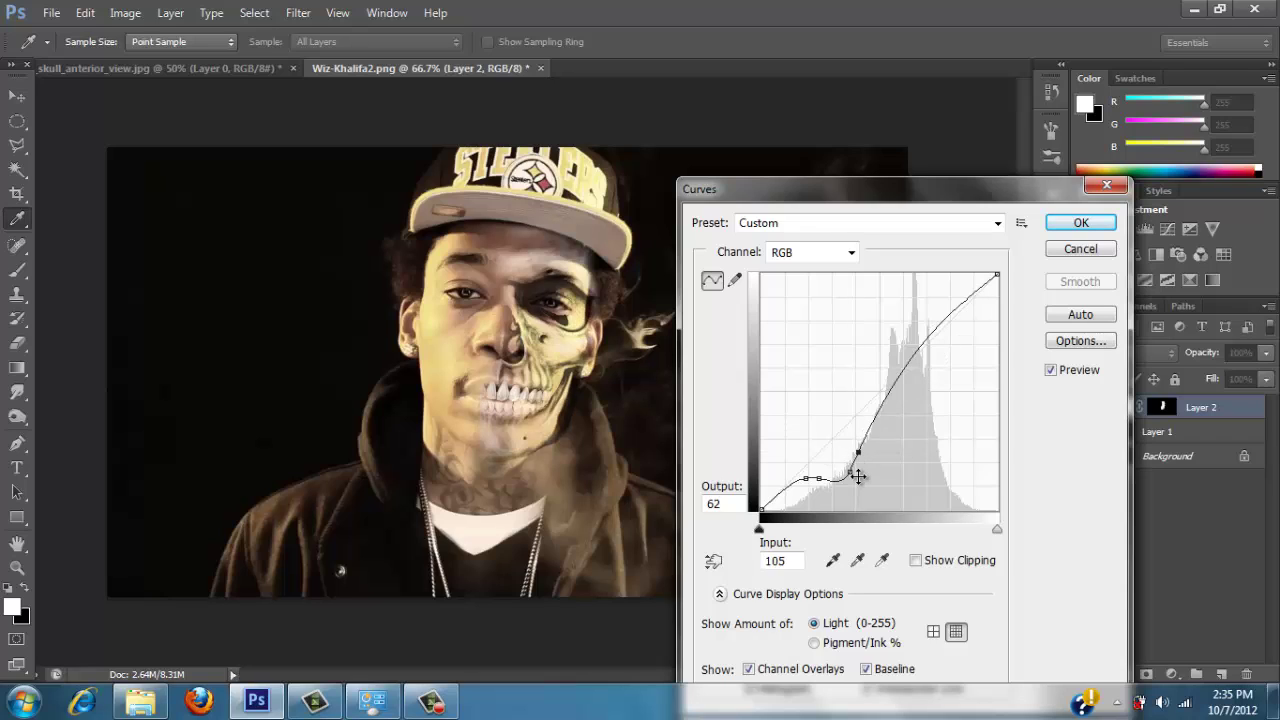
pyautogui.press('alt')
pyautogui.moveTo(849, 471); pyautogui.dragTo(835, 478)
pyautogui.click(832, 468)
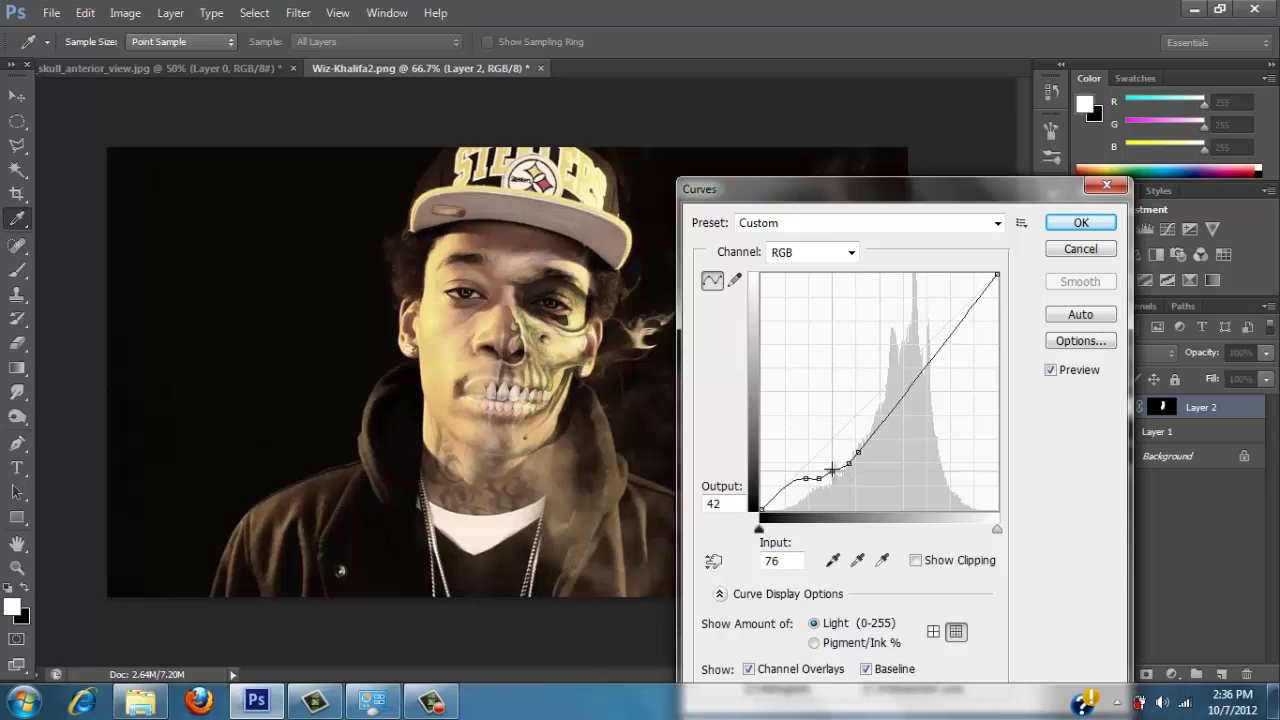
pyautogui.click(818, 477)
pyautogui.moveTo(818, 477); pyautogui.dragTo(849, 455)
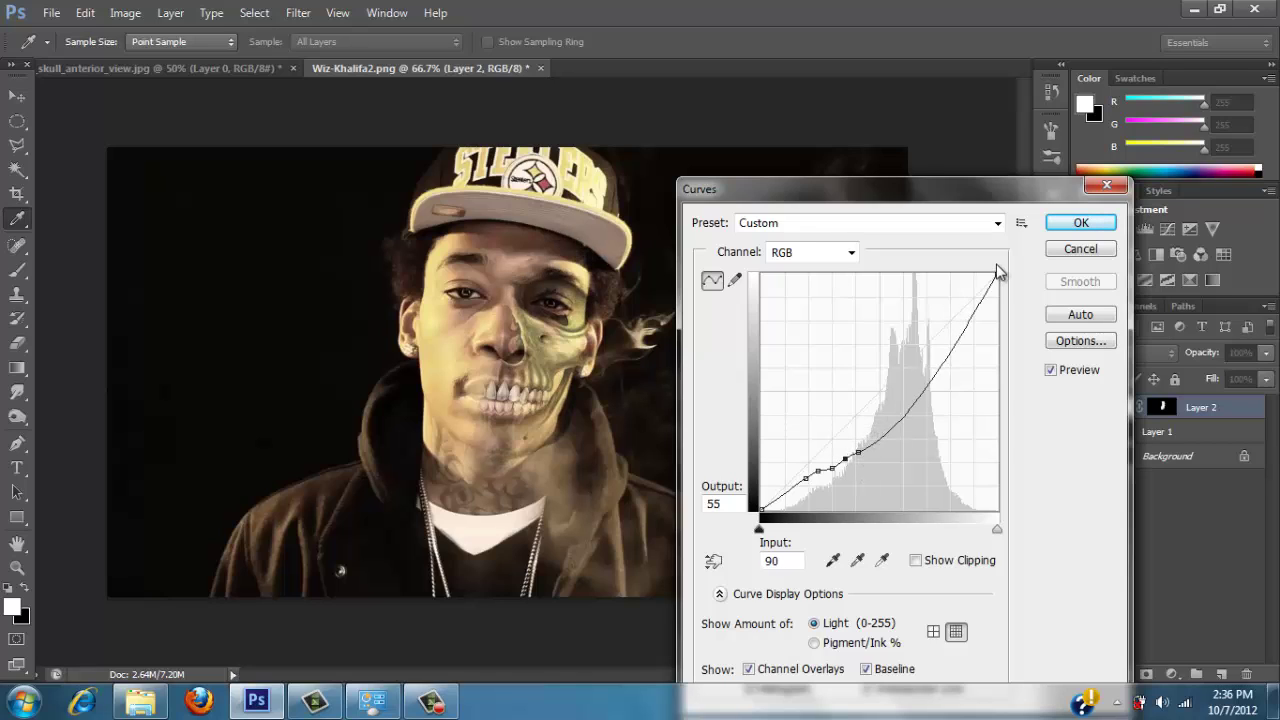
pyautogui.moveTo(900, 424); pyautogui.dragTo(893, 419)
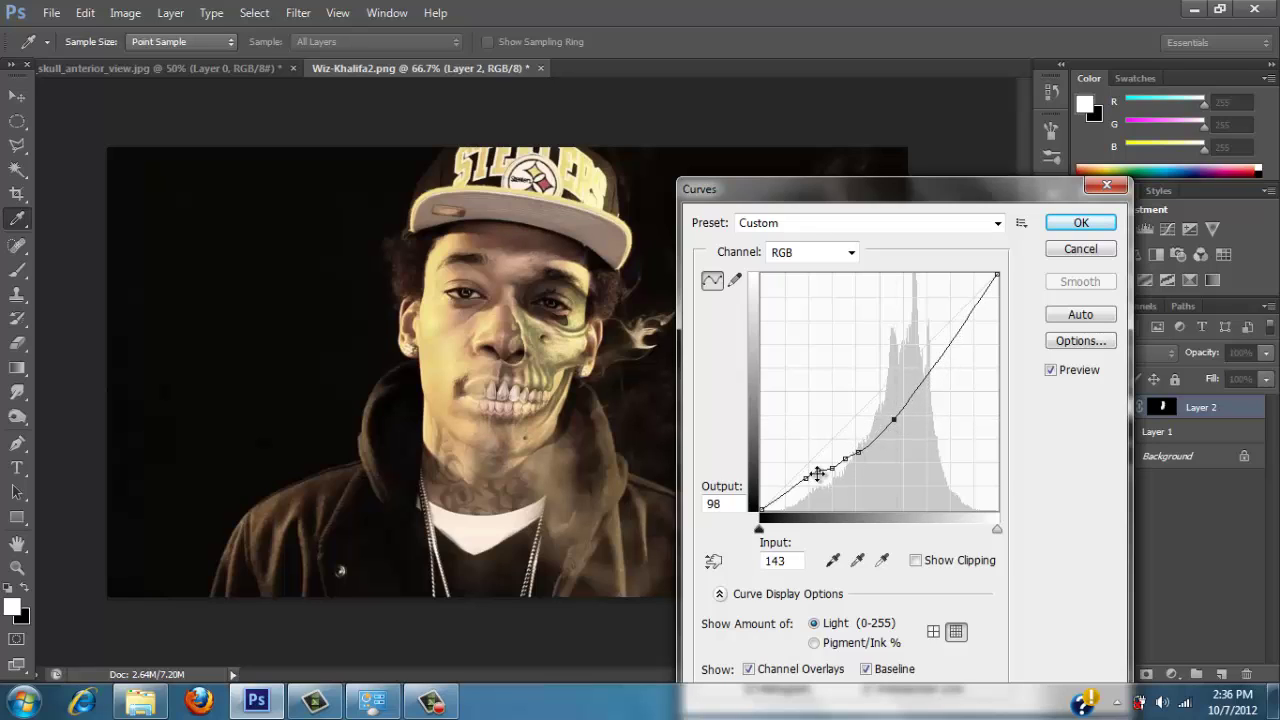
pyautogui.moveTo(761, 532)
pyautogui.mouseDown()
pyautogui.moveTo(796, 532)
pyautogui.moveTo(760, 532)
pyautogui.mouseUp()
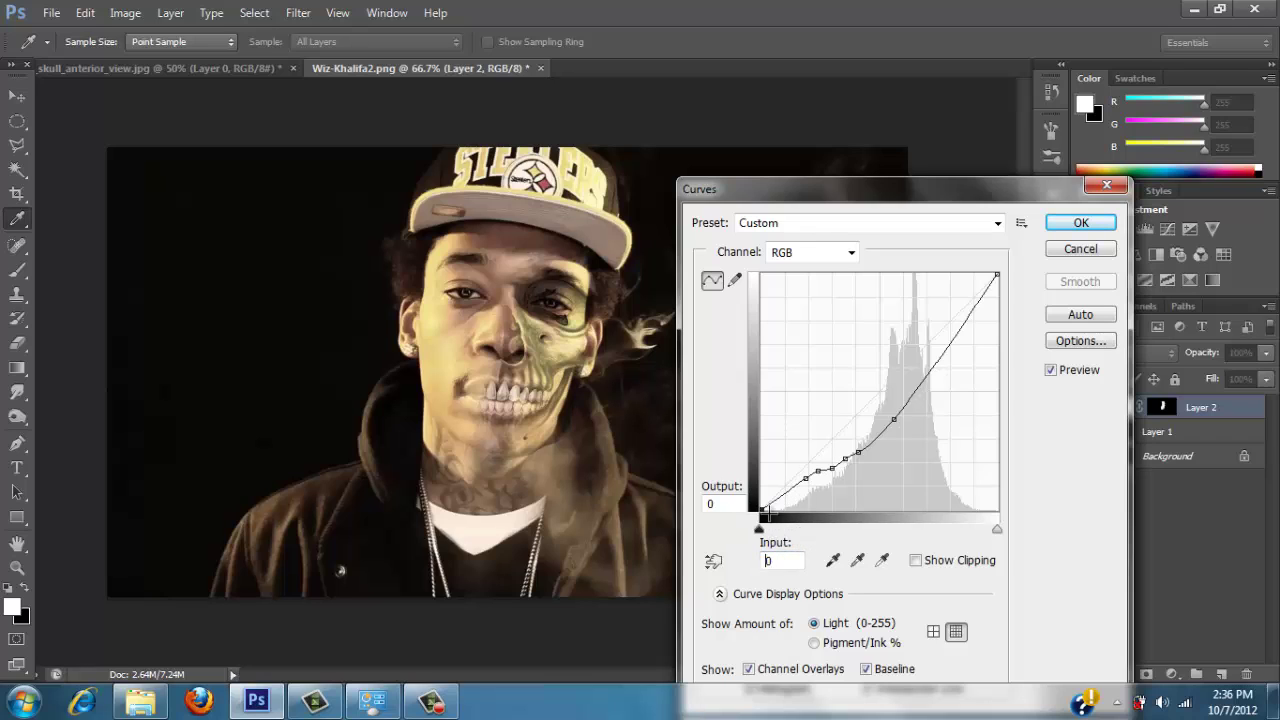
pyautogui.click(859, 453)
pyautogui.moveTo(860, 457); pyautogui.dragTo(815, 483)
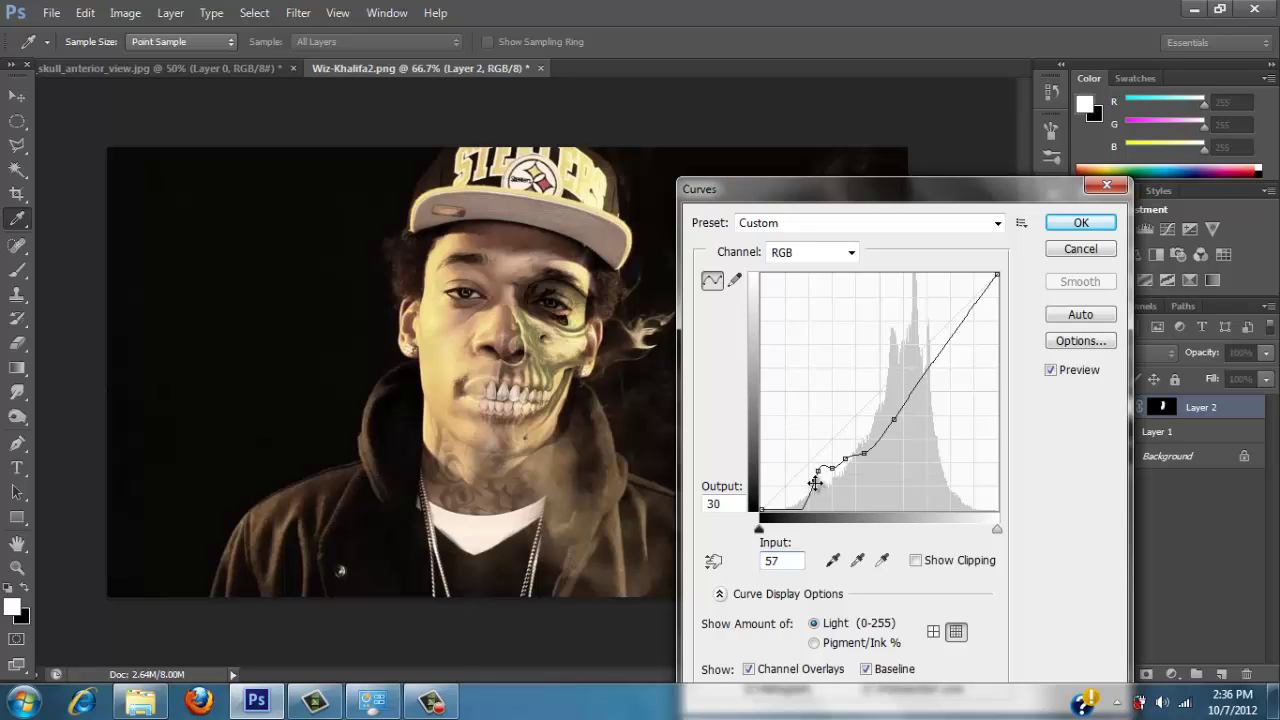
pyautogui.press('alt')
pyautogui.click(1080, 249)
pyautogui.press('b')
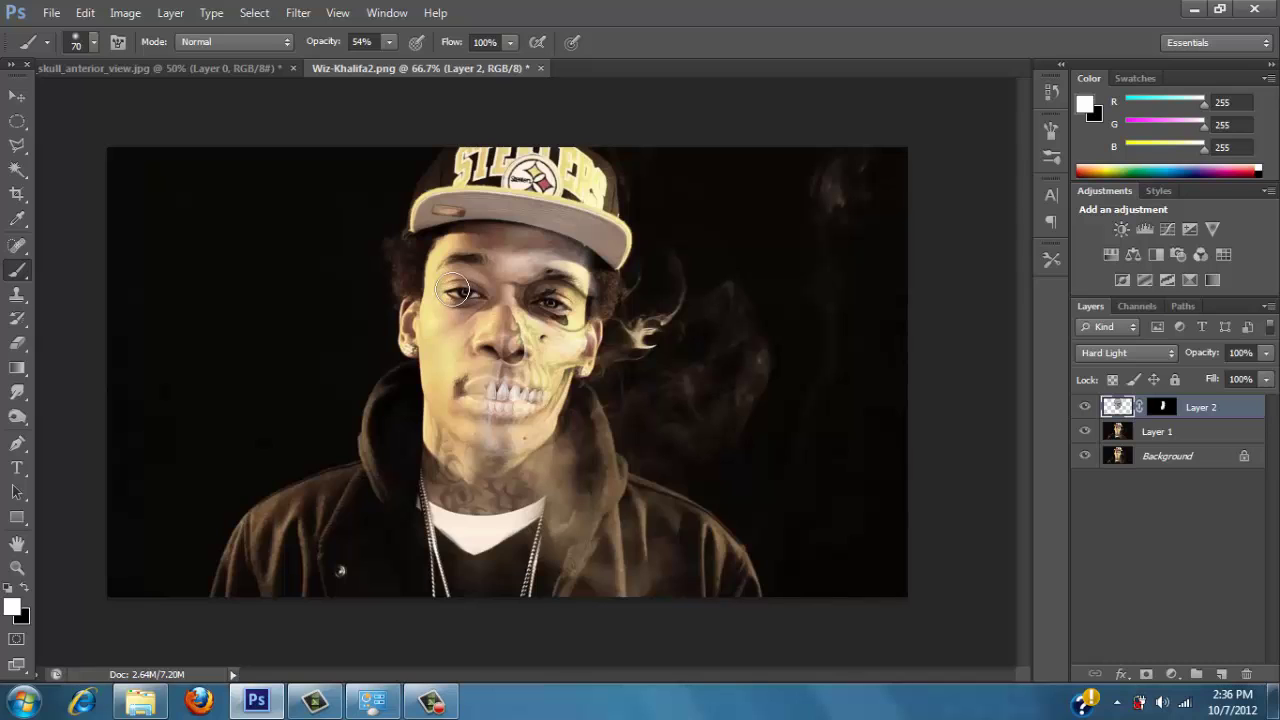
# Apply a darkening Curves adjustment to the skull layer, input 84 to output 31
pyautogui.click(125, 12)
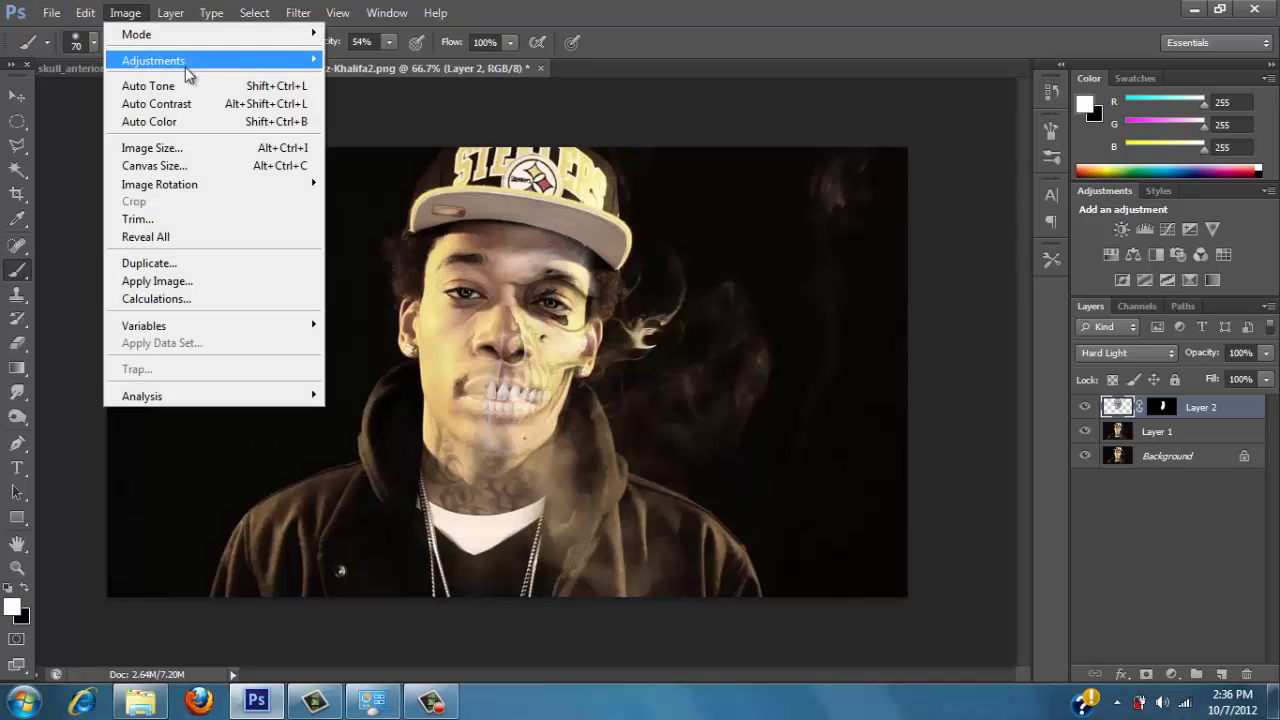
pyautogui.moveTo(190, 72)
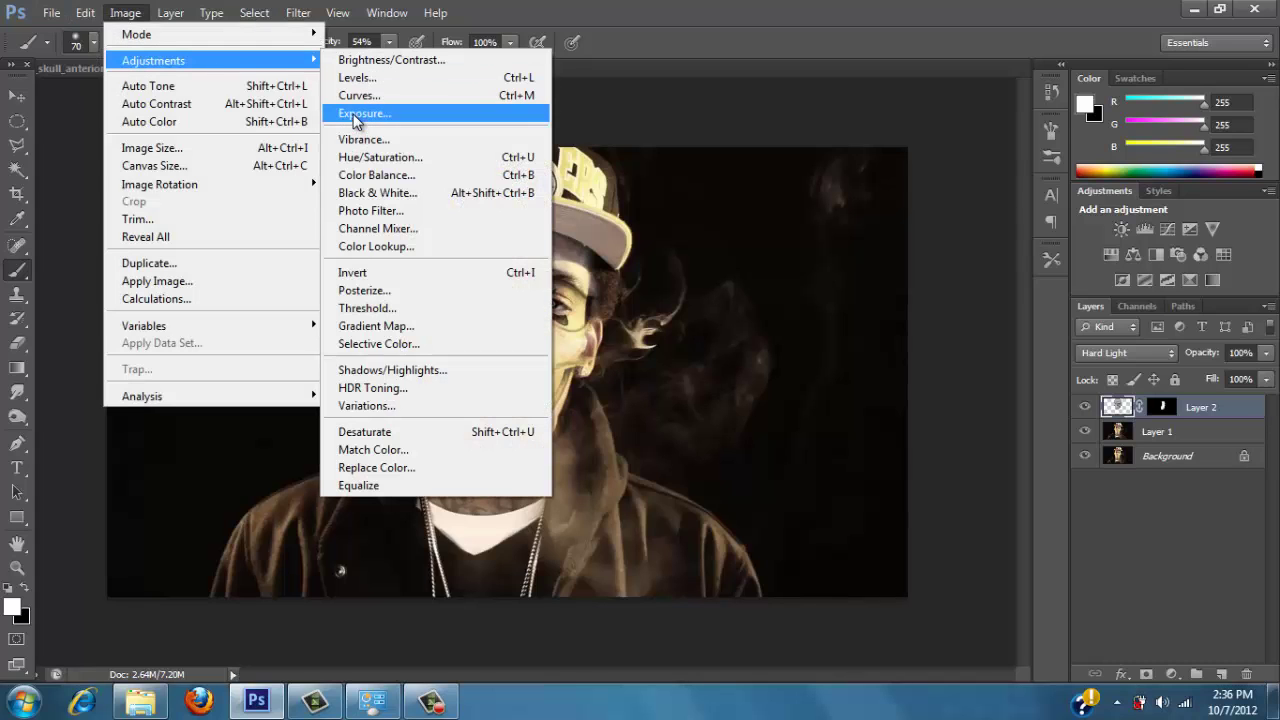
pyautogui.click(358, 95)
pyautogui.click(814, 458)
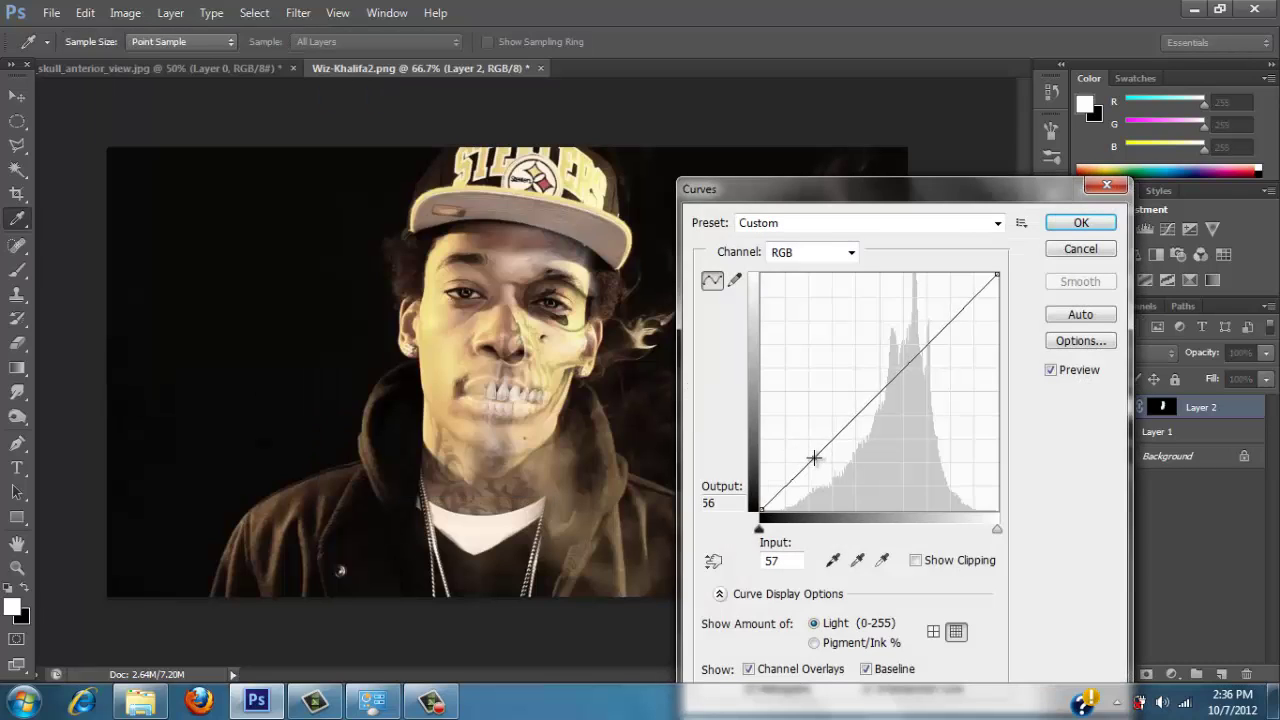
pyautogui.moveTo(814, 458); pyautogui.dragTo(839, 483)
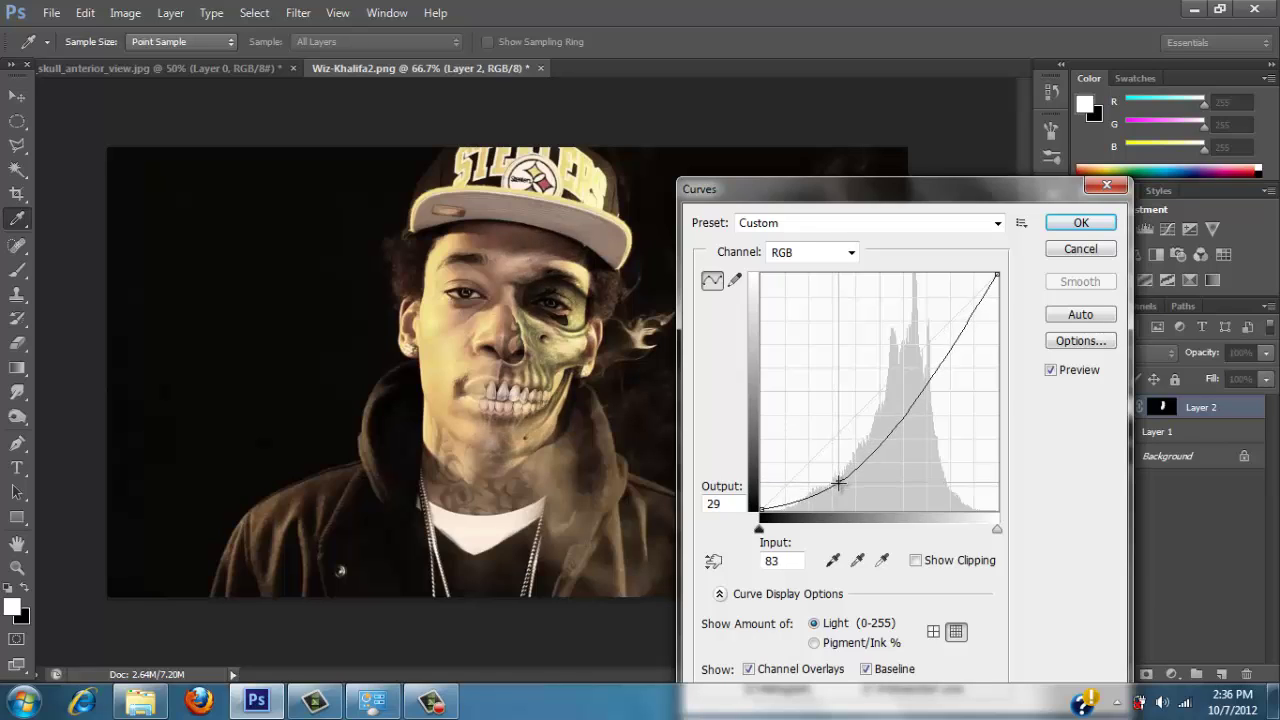
pyautogui.moveTo(839, 483); pyautogui.dragTo(840, 481)
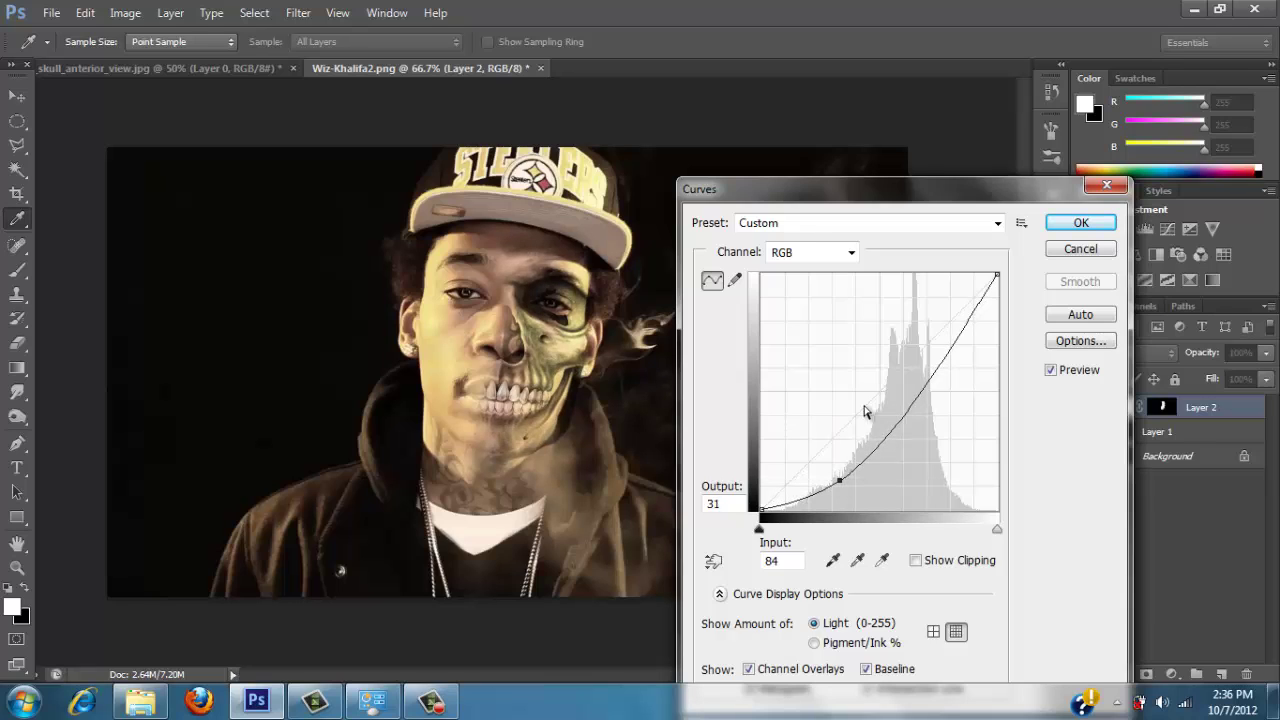
pyautogui.click(1080, 223)
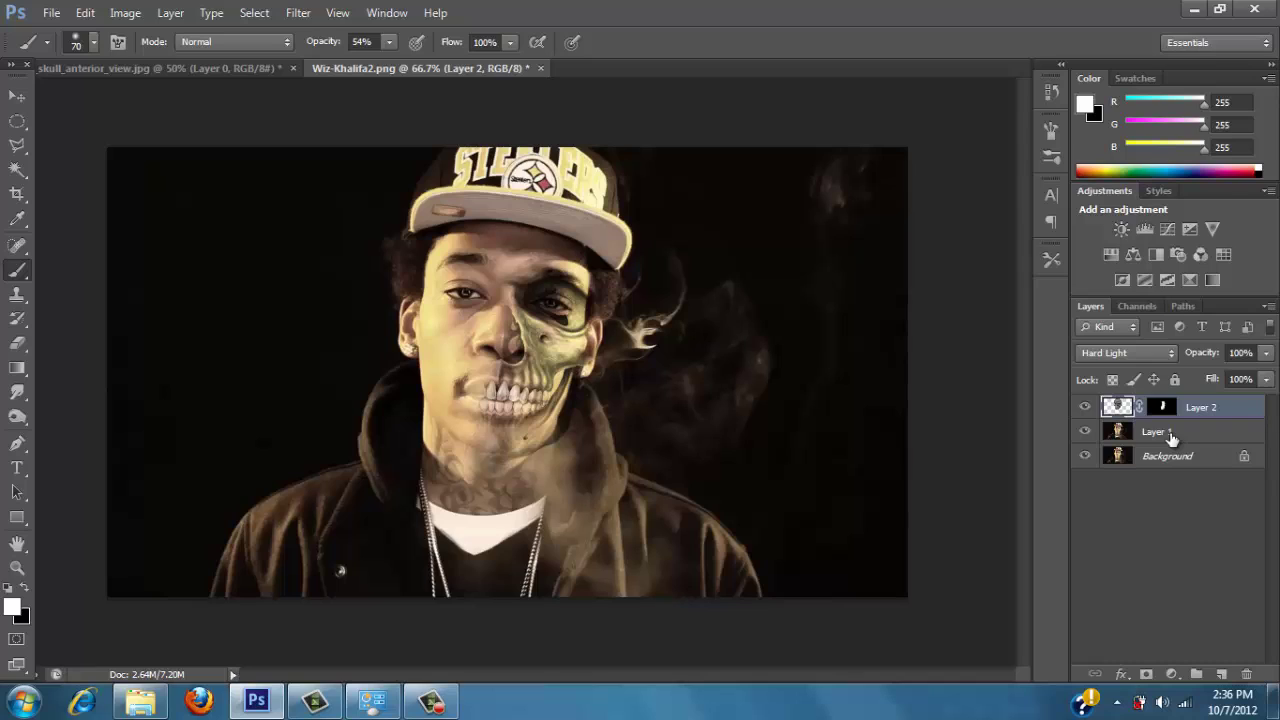
# Select Layer 1 and apply a Curves adjustment pulling input 50 down to output 24
pyautogui.click(1171, 436)
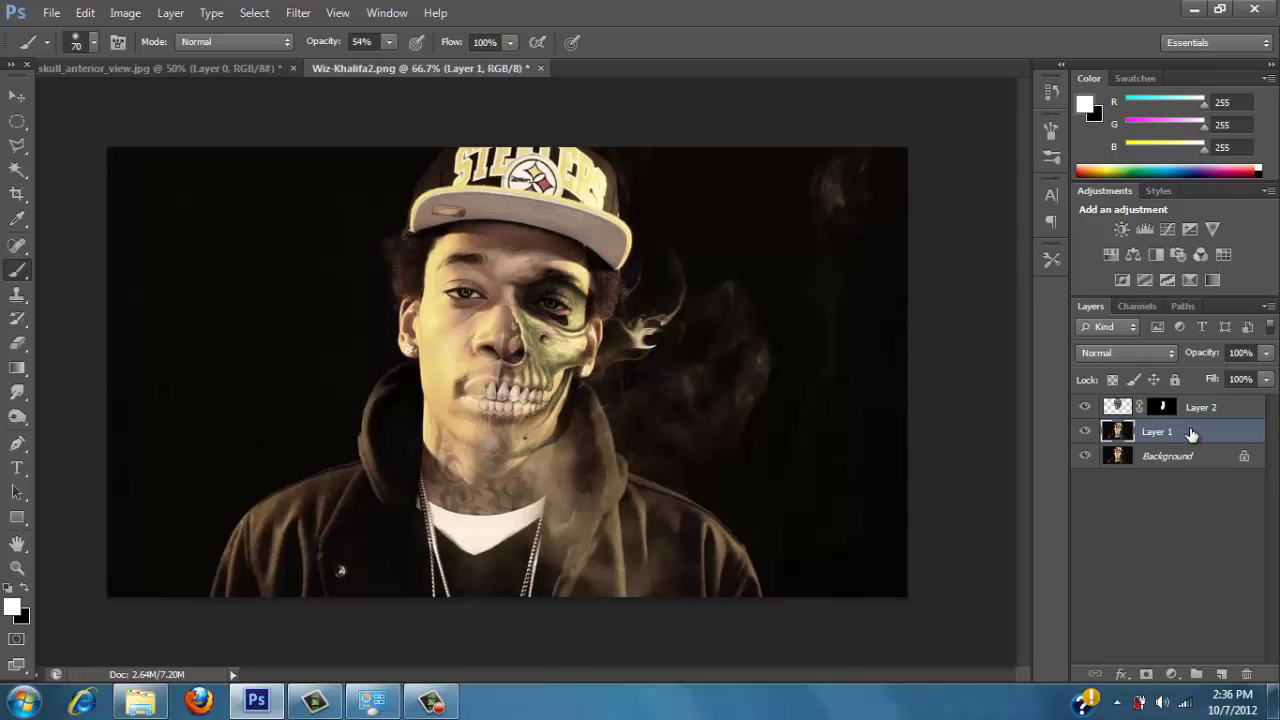
pyautogui.hotkey('ctrl', 'j')
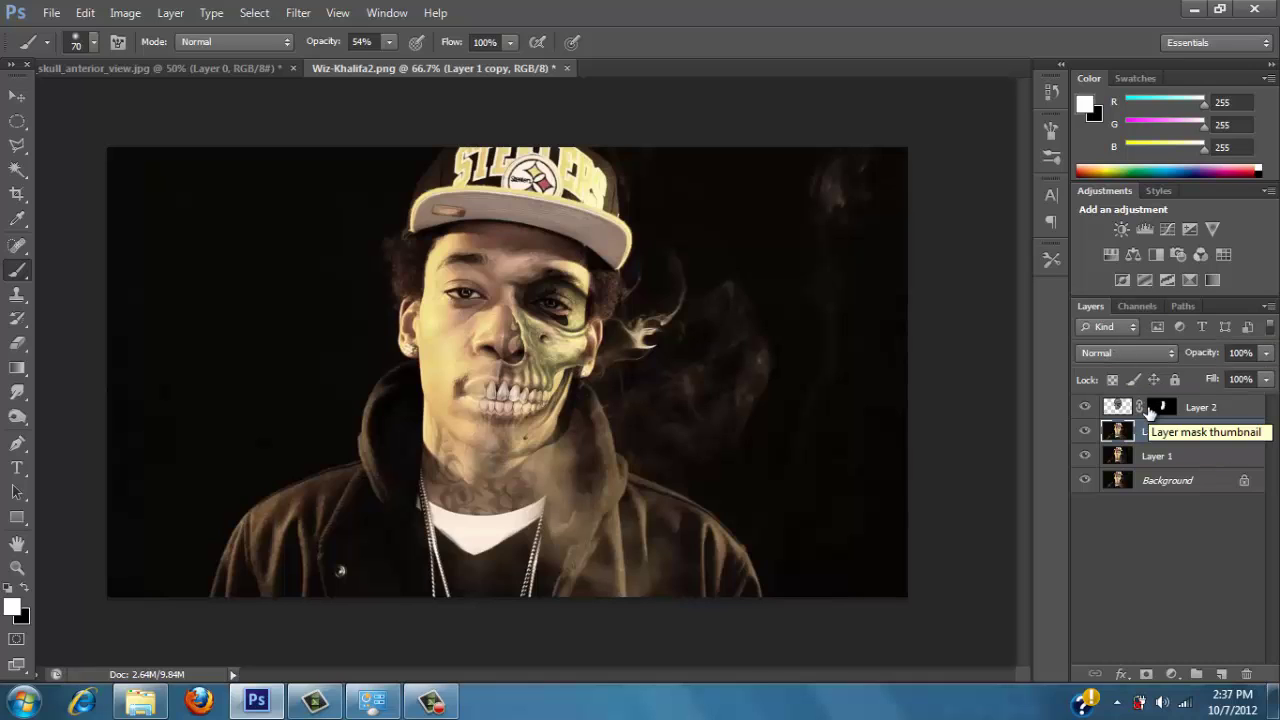
pyautogui.hotkey('ctrl', 'z')
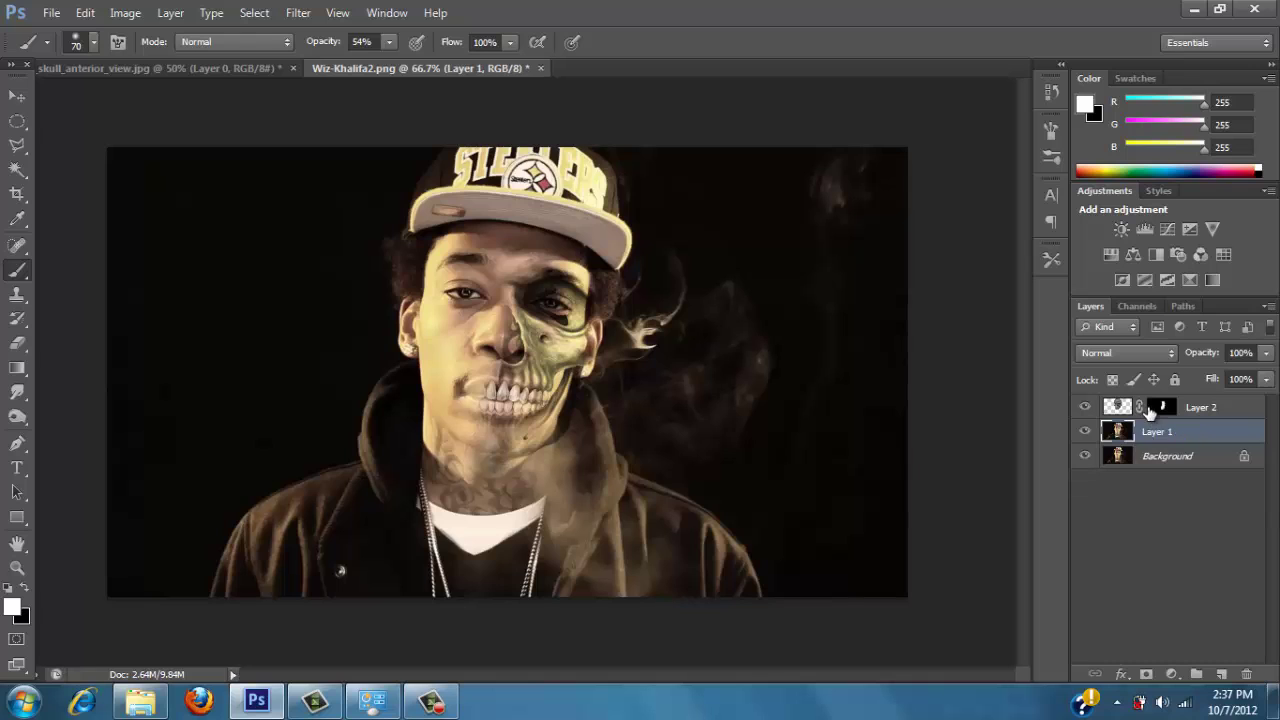
pyautogui.click(126, 12)
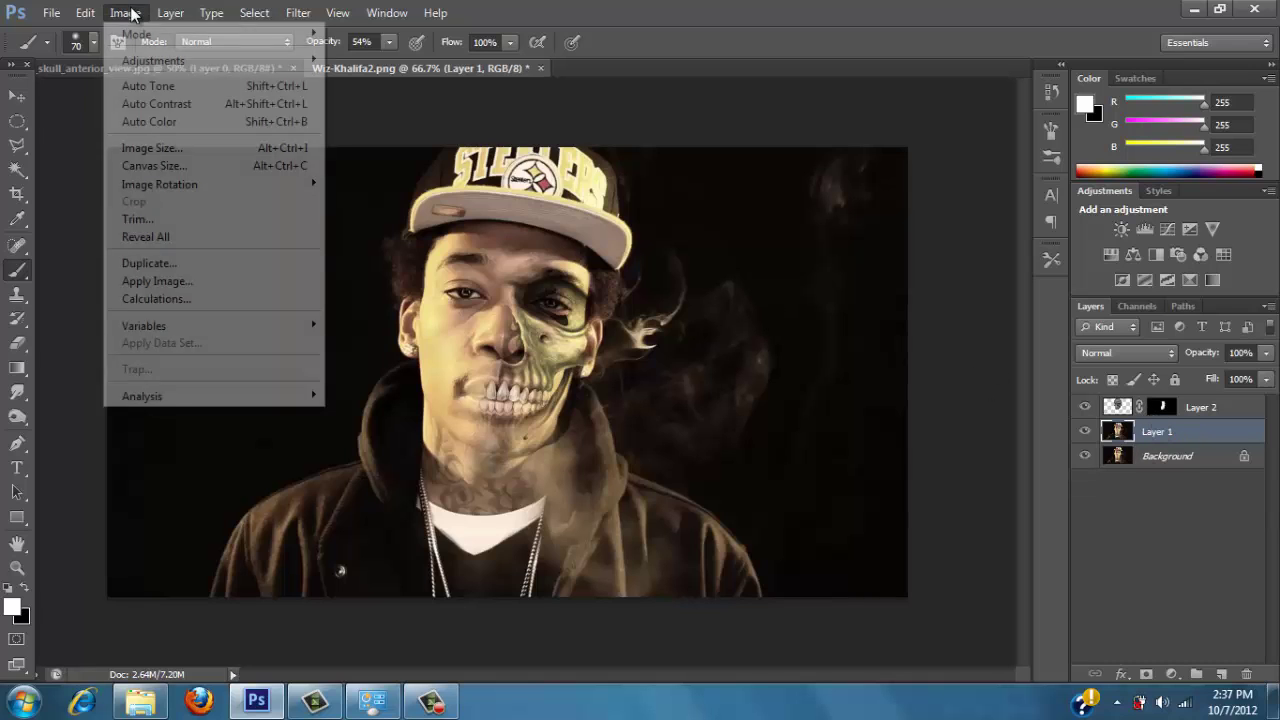
pyautogui.moveTo(152, 64)
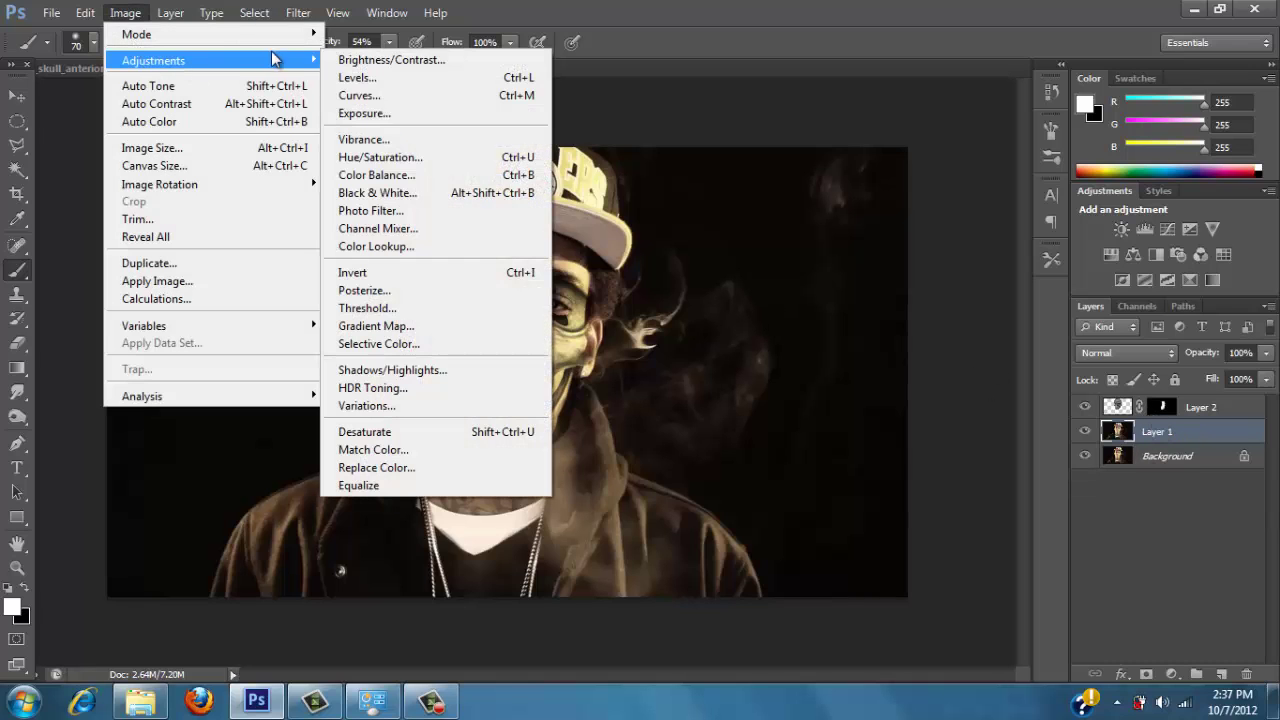
pyautogui.click(377, 94)
pyautogui.moveTo(800, 474); pyautogui.dragTo(811, 489)
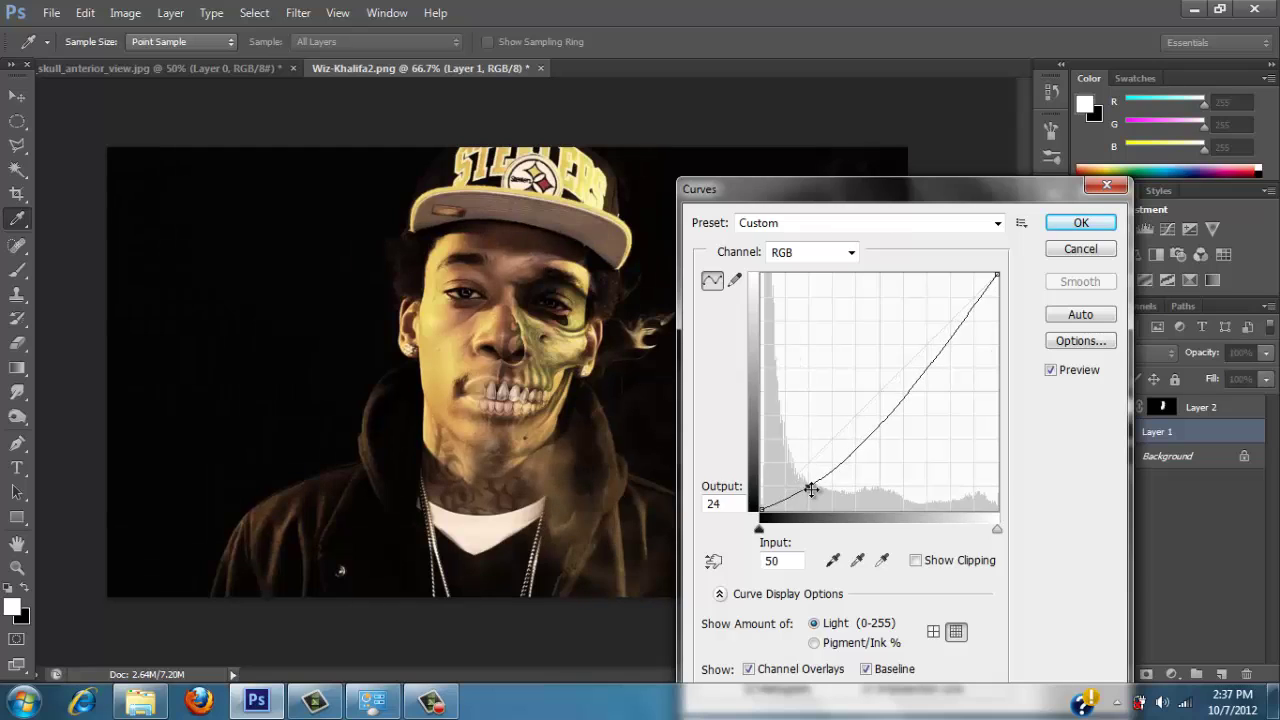
pyautogui.click(1109, 225)
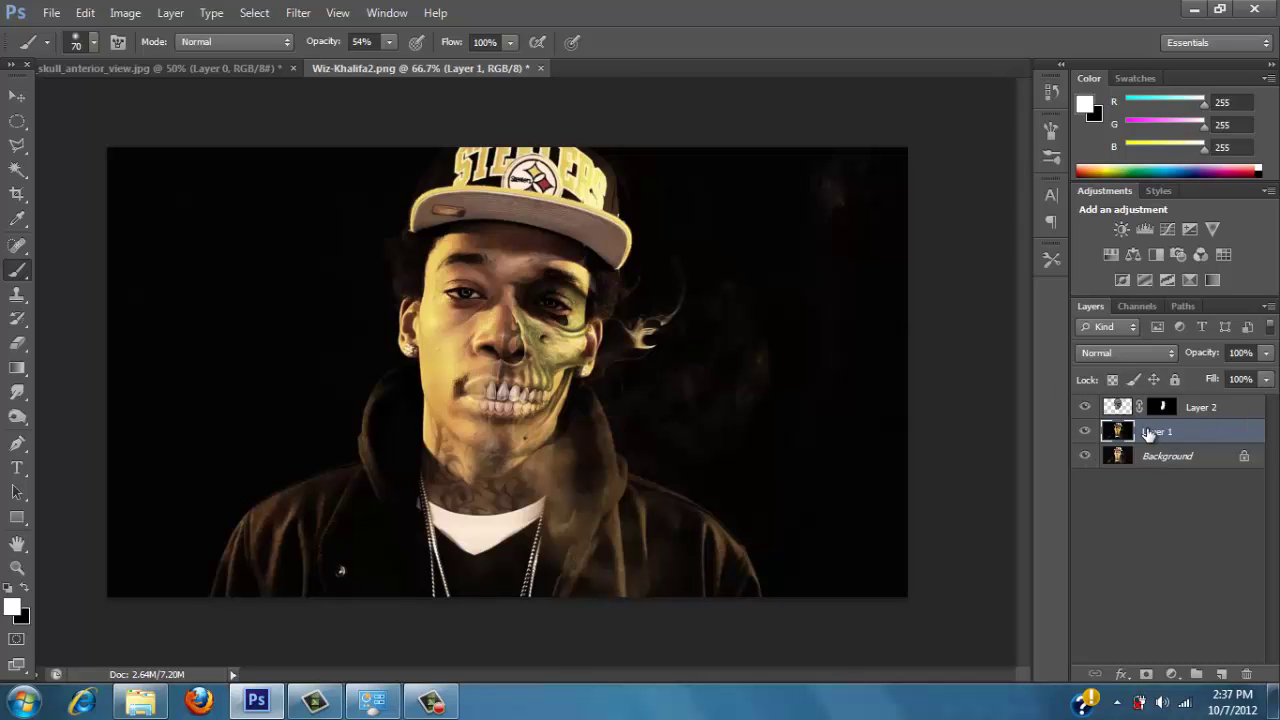
# Duplicate Layer 1 and step Layer 1 copy through blend modes from Darken to Divide and back
pyautogui.hotkey('ctrl', 'j')
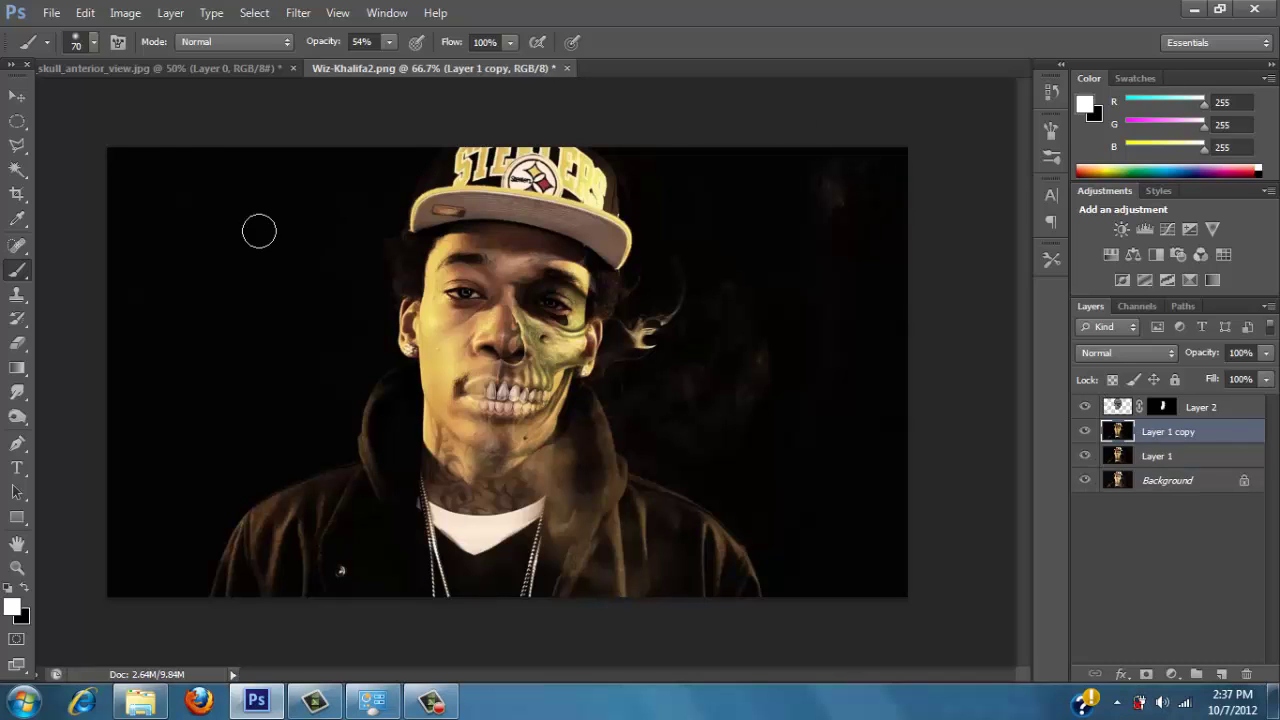
pyautogui.click(1110, 353)
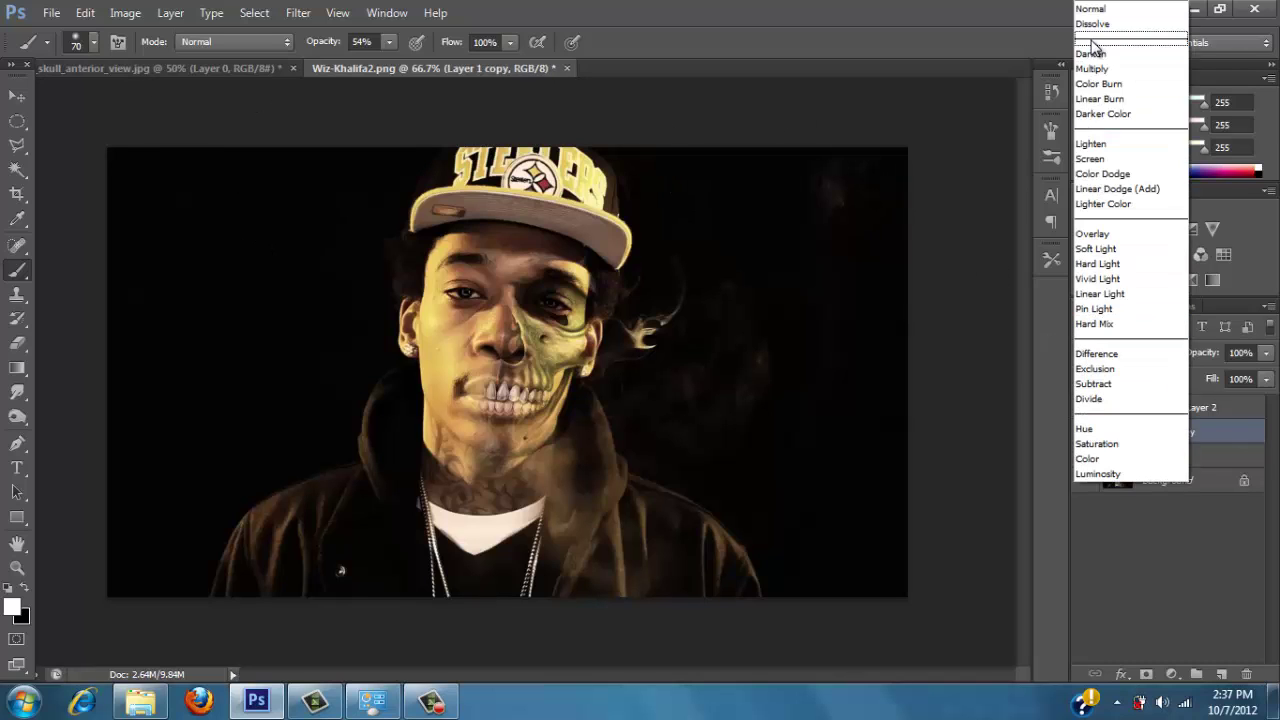
pyautogui.click(1093, 52)
pyautogui.press('Down')
pyautogui.press('Down')
pyautogui.press('Down')
pyautogui.press('Down')
pyautogui.press('Down')
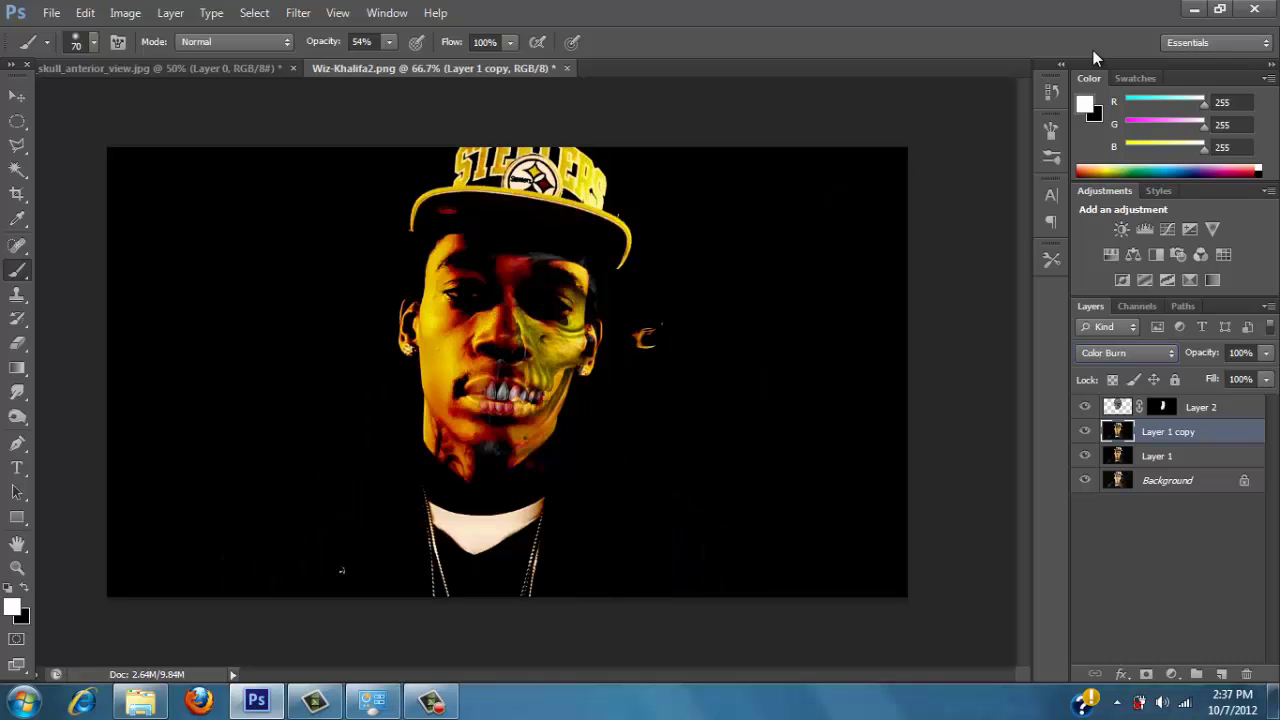
pyautogui.press('Down')
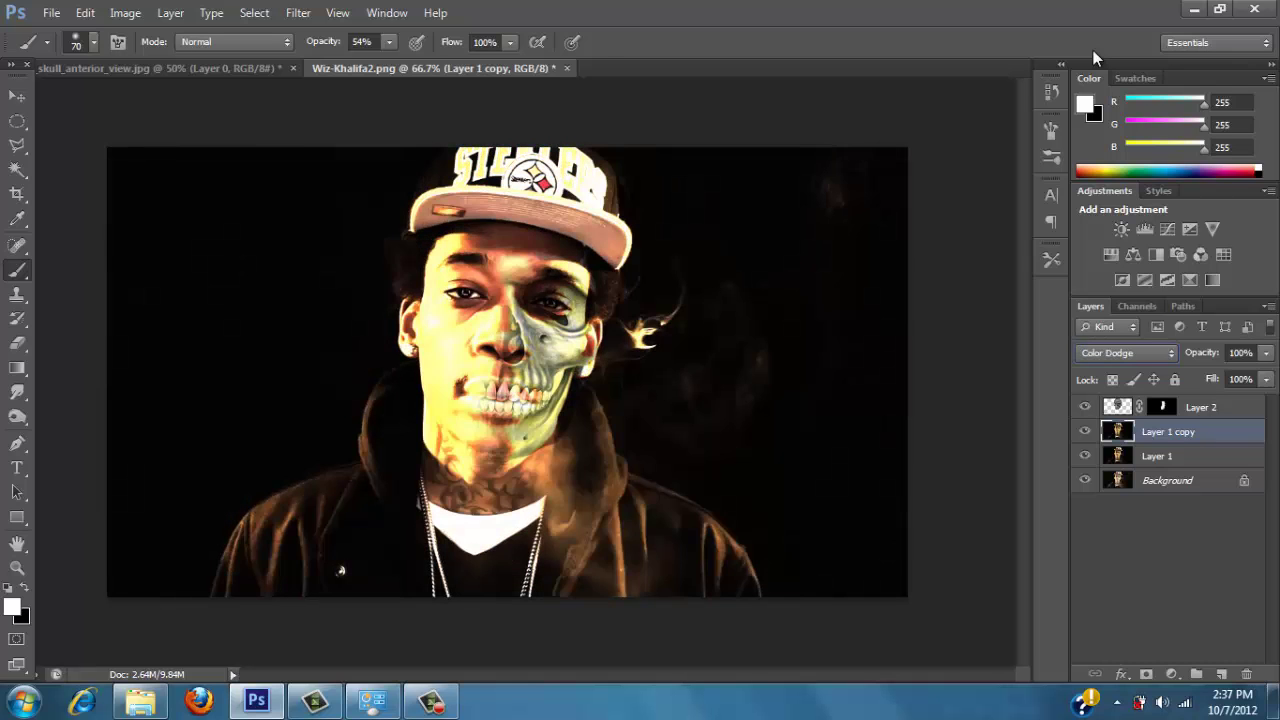
pyautogui.press('Down')
pyautogui.press('Down')
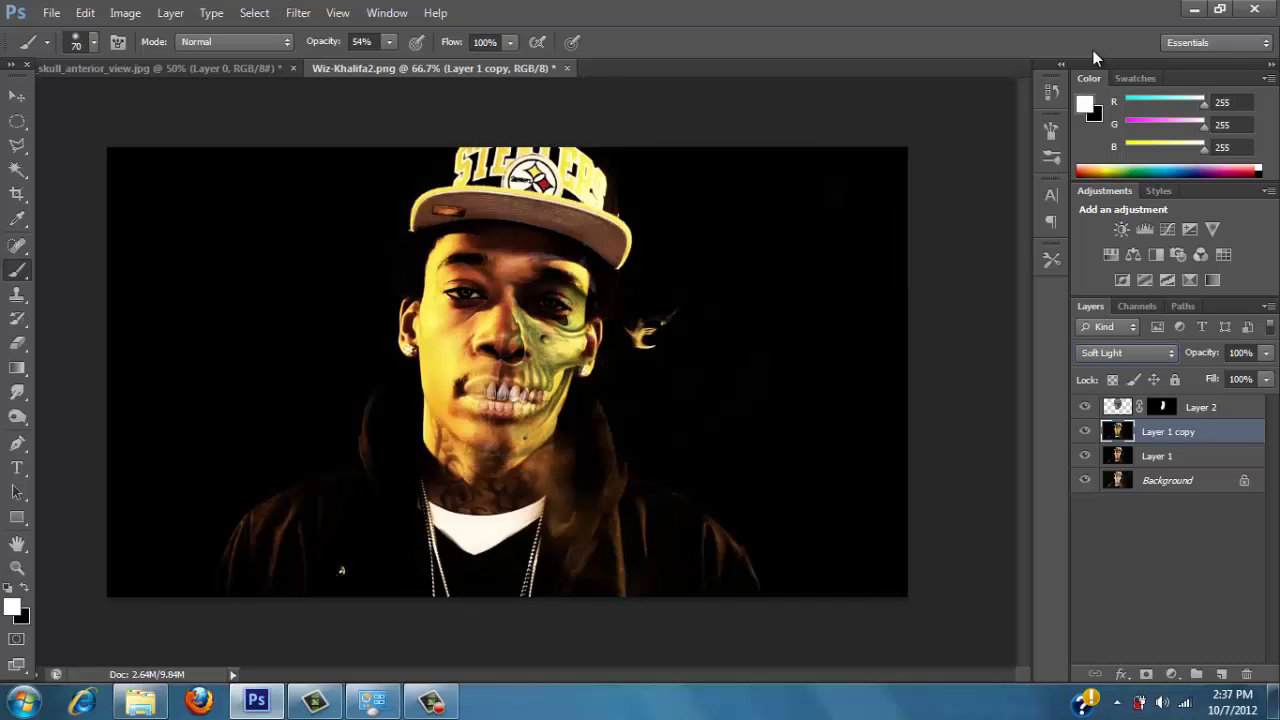
pyautogui.press('Down')
pyautogui.press('Down')
pyautogui.press('Down')
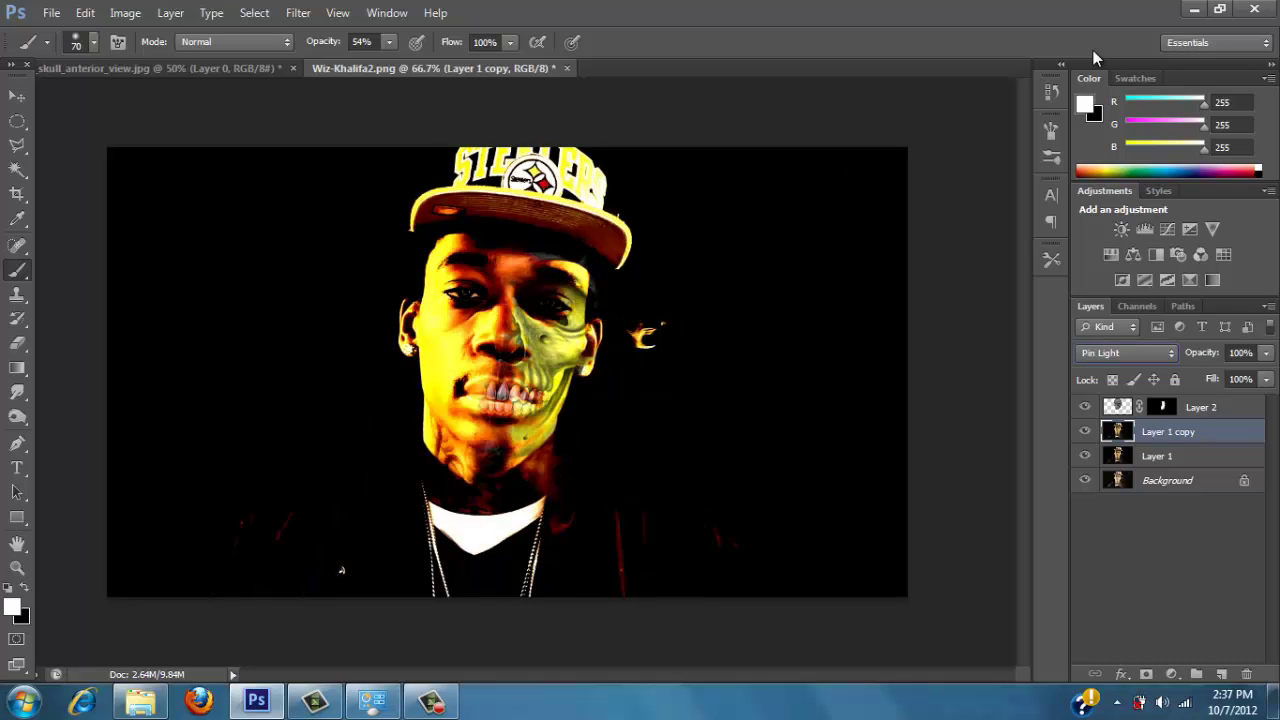
pyautogui.press('Down')
pyautogui.press('Down')
pyautogui.press('Down')
pyautogui.press('Down')
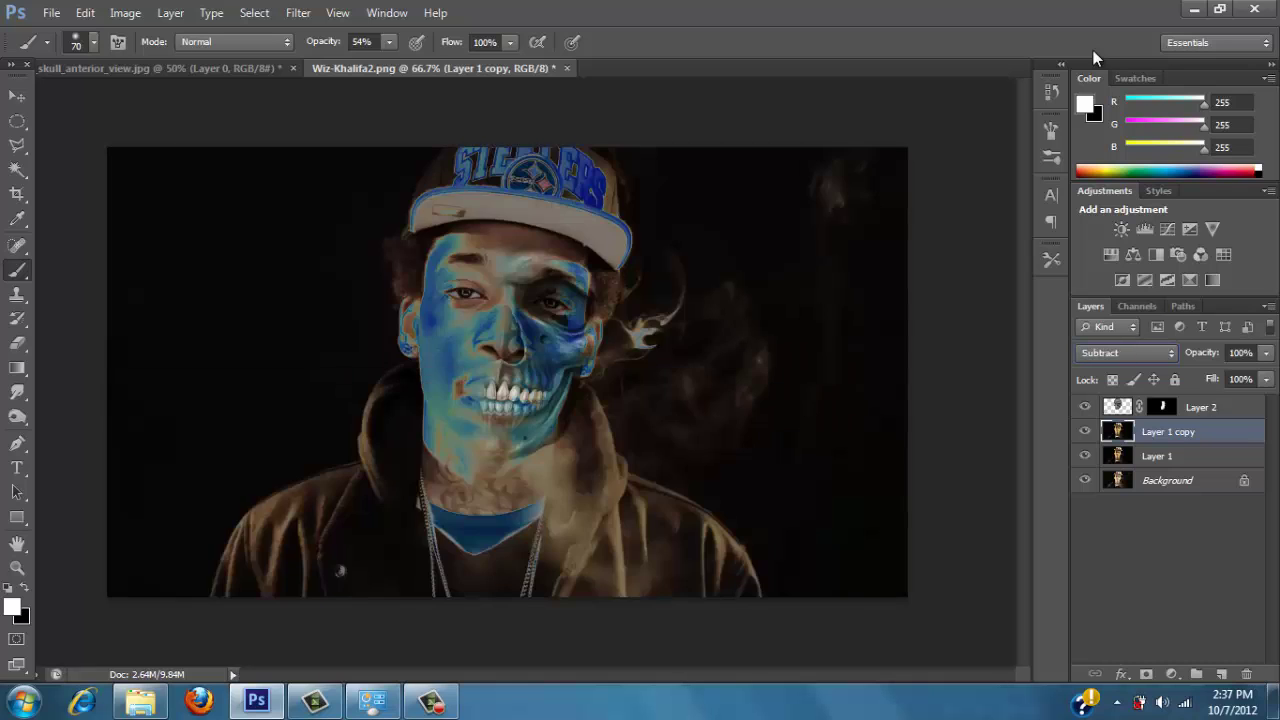
pyautogui.press('Down')
pyautogui.press('Up')
pyautogui.press('Up')
pyautogui.press('Up')
pyautogui.press('Up')
pyautogui.press('Up')
pyautogui.press('Up')
pyautogui.press('Up')
pyautogui.press('Up')
pyautogui.press('Up')
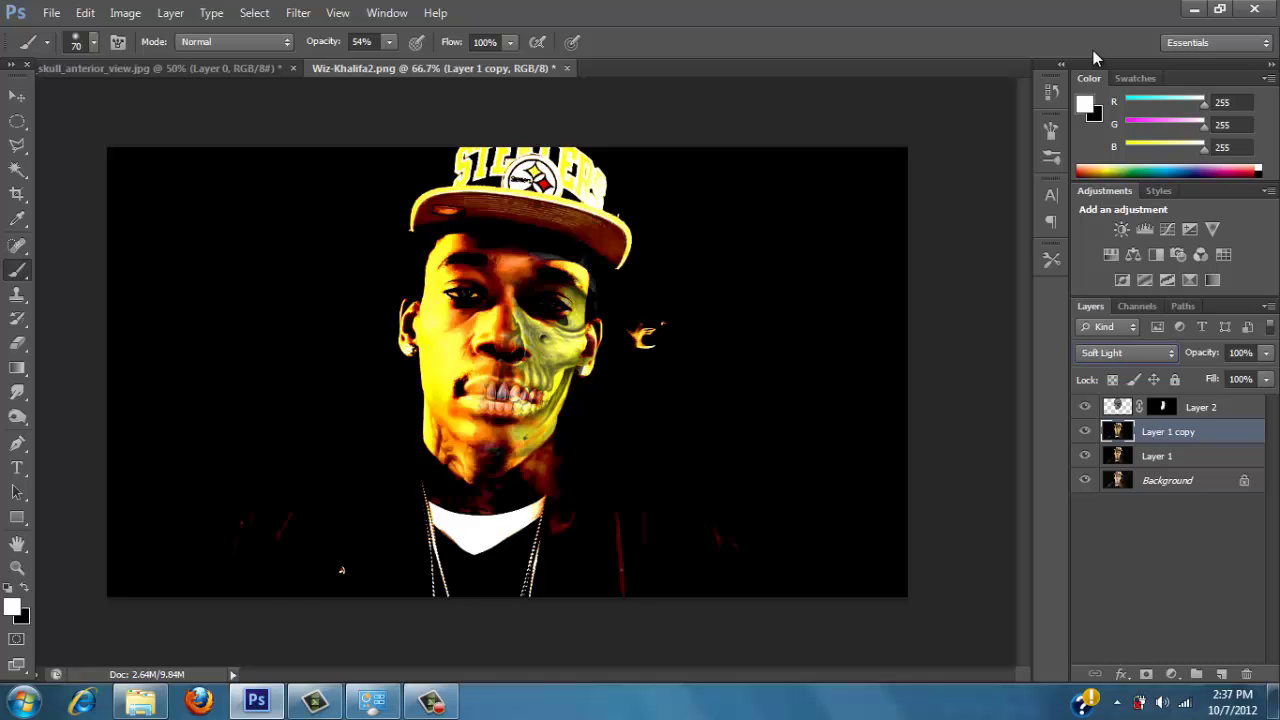
pyautogui.press('Up')
pyautogui.press('Up')
pyautogui.press('Up')
pyautogui.press('Up')
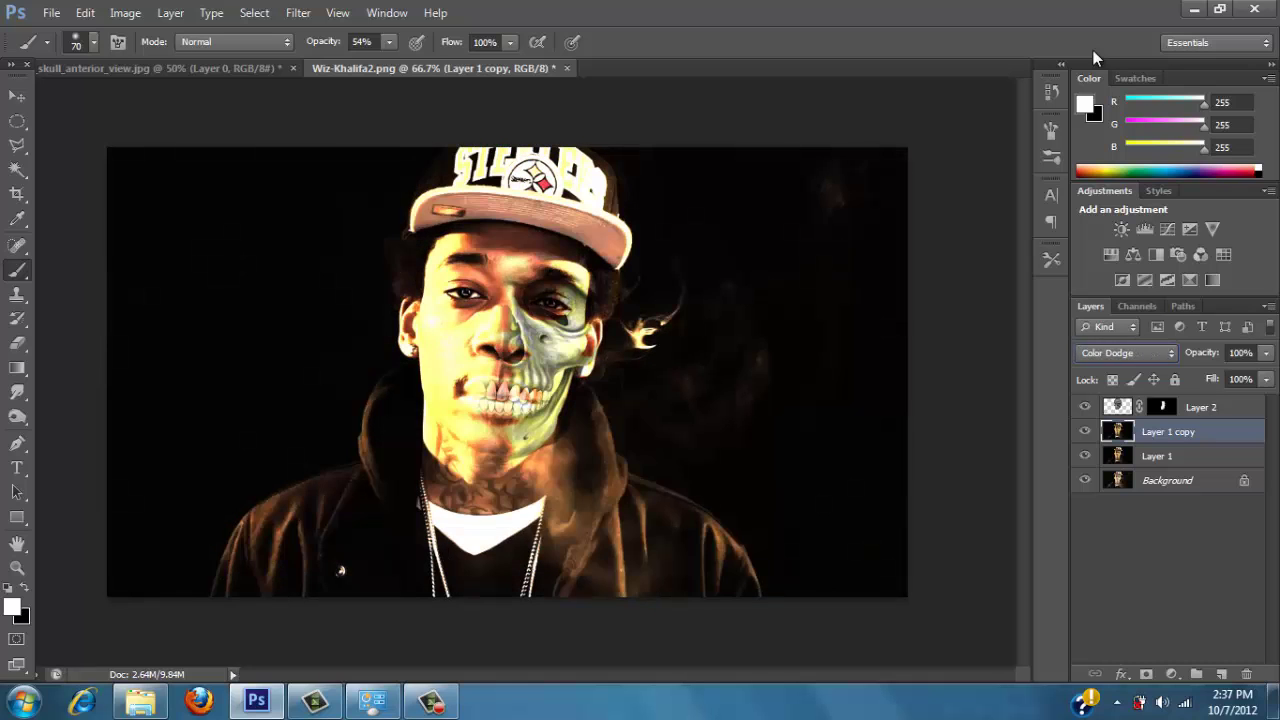
pyautogui.press('Up')
pyautogui.press('Up')
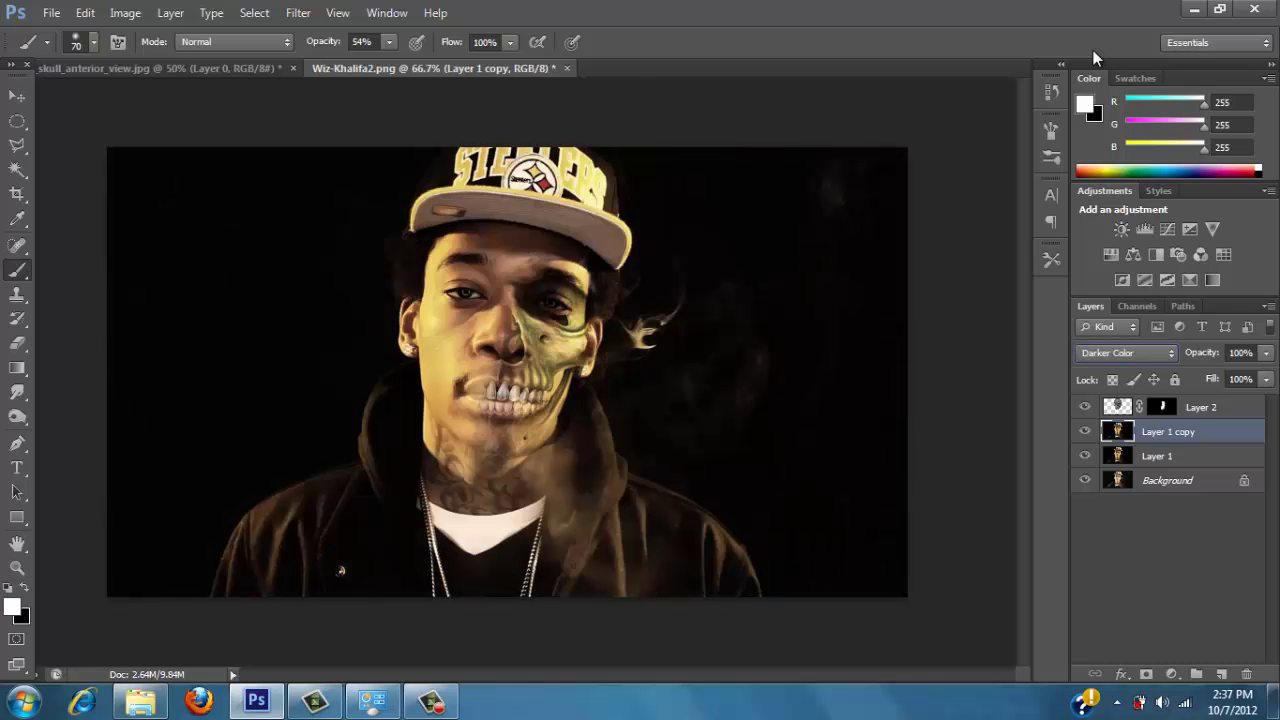
pyautogui.press('Down')
pyautogui.press('Down')
pyautogui.press('Down')
pyautogui.press('Down')
pyautogui.press('Down')
pyautogui.press('Down')
# Duplicate Layer 2 as Layer 2 copy and erase stray skull below the jaw at size 60
pyautogui.click(1117, 408)
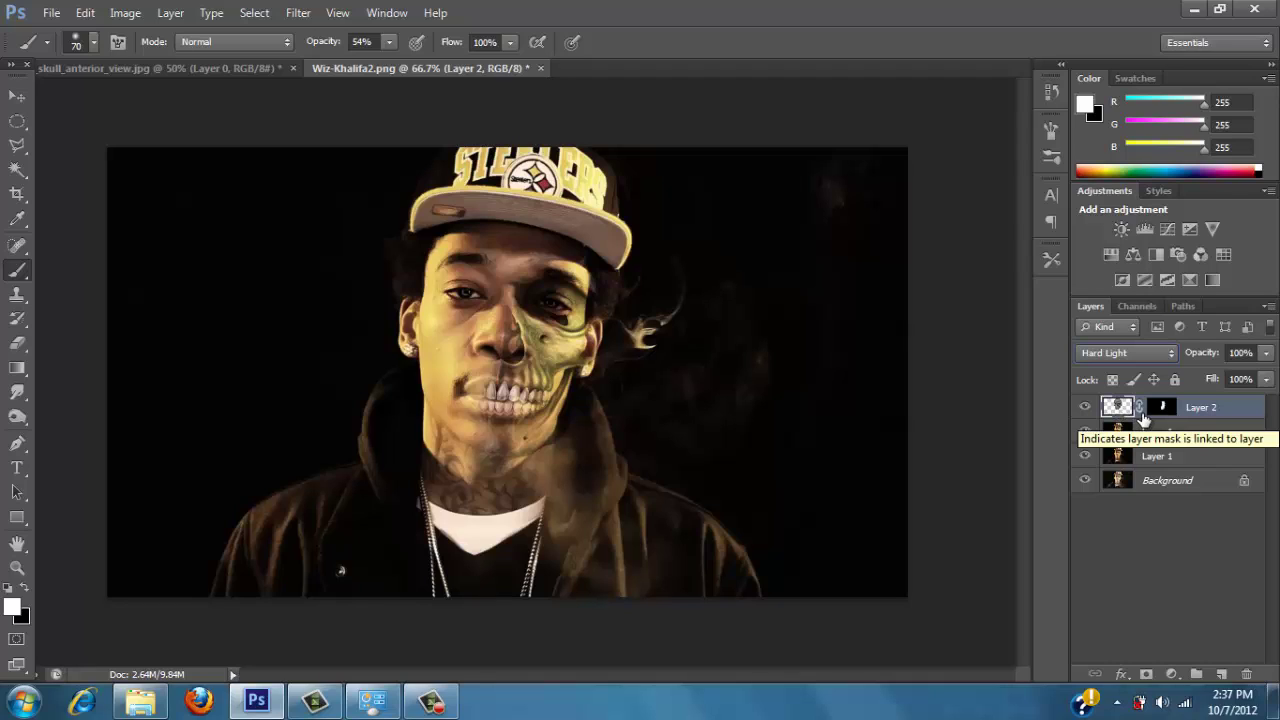
pyautogui.hotkey('ctrl', 'j')
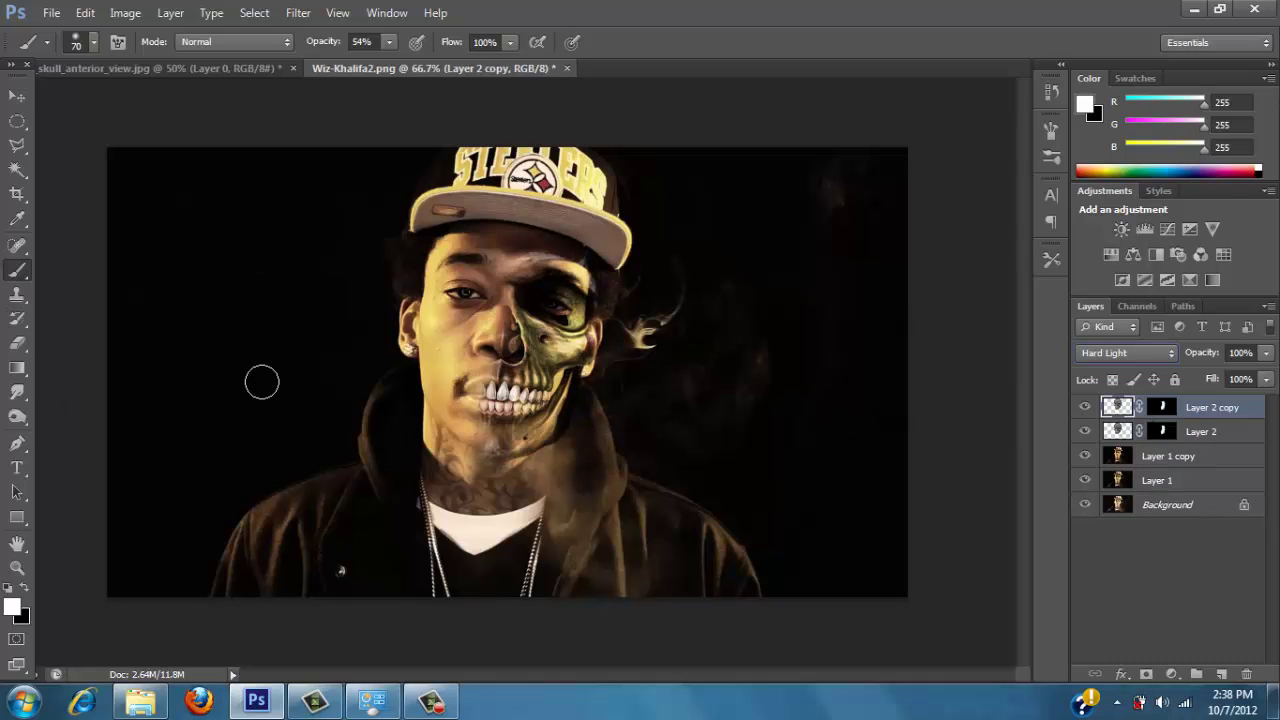
pyautogui.click(14, 347)
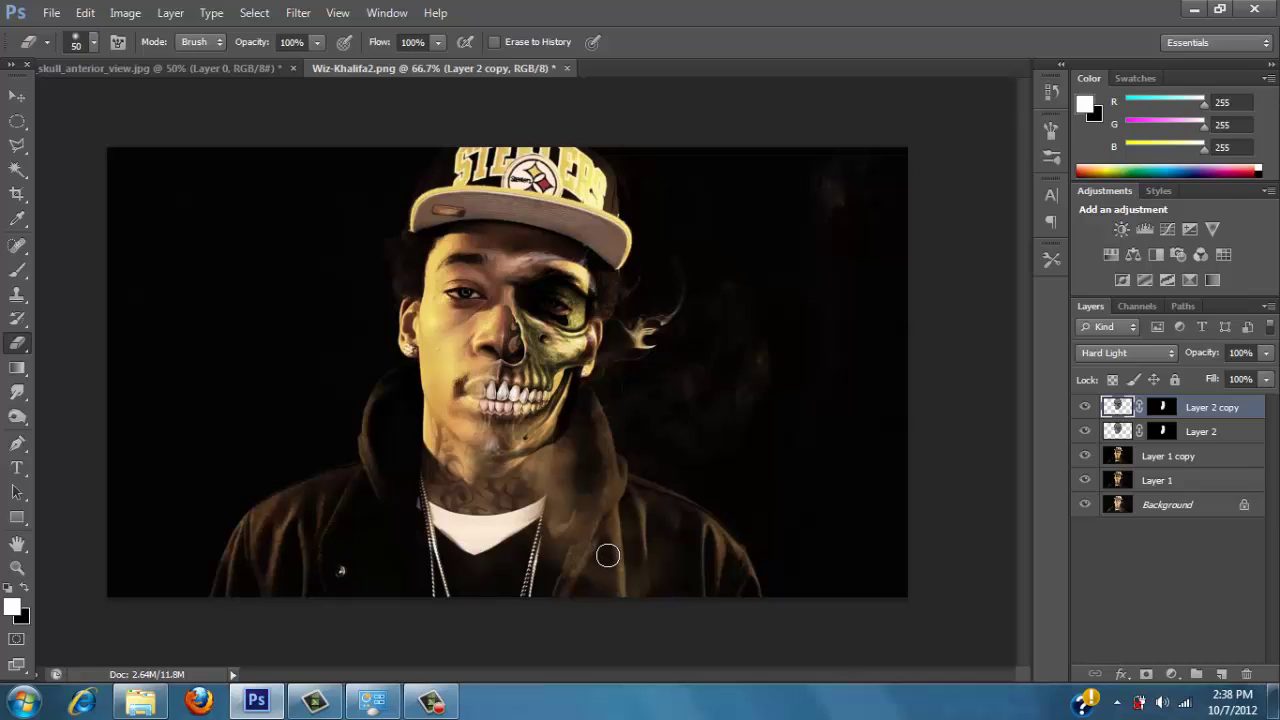
pyautogui.press(']')
pyautogui.click(1085, 431)
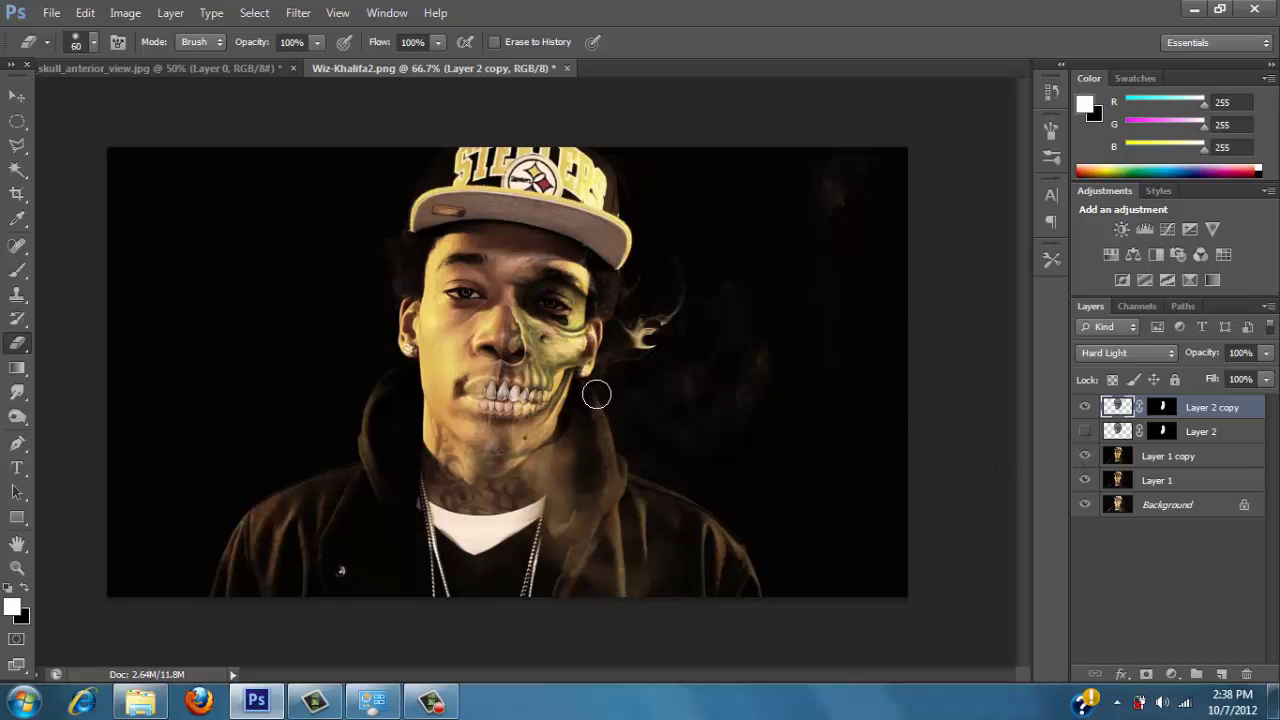
pyautogui.moveTo(596, 395)
pyautogui.mouseDown()
pyautogui.moveTo(591, 405)
pyautogui.moveTo(562, 455)
pyautogui.moveTo(591, 400)
pyautogui.moveTo(559, 458)
pyautogui.moveTo(596, 388)
pyautogui.moveTo(558, 466)
pyautogui.mouseUp()
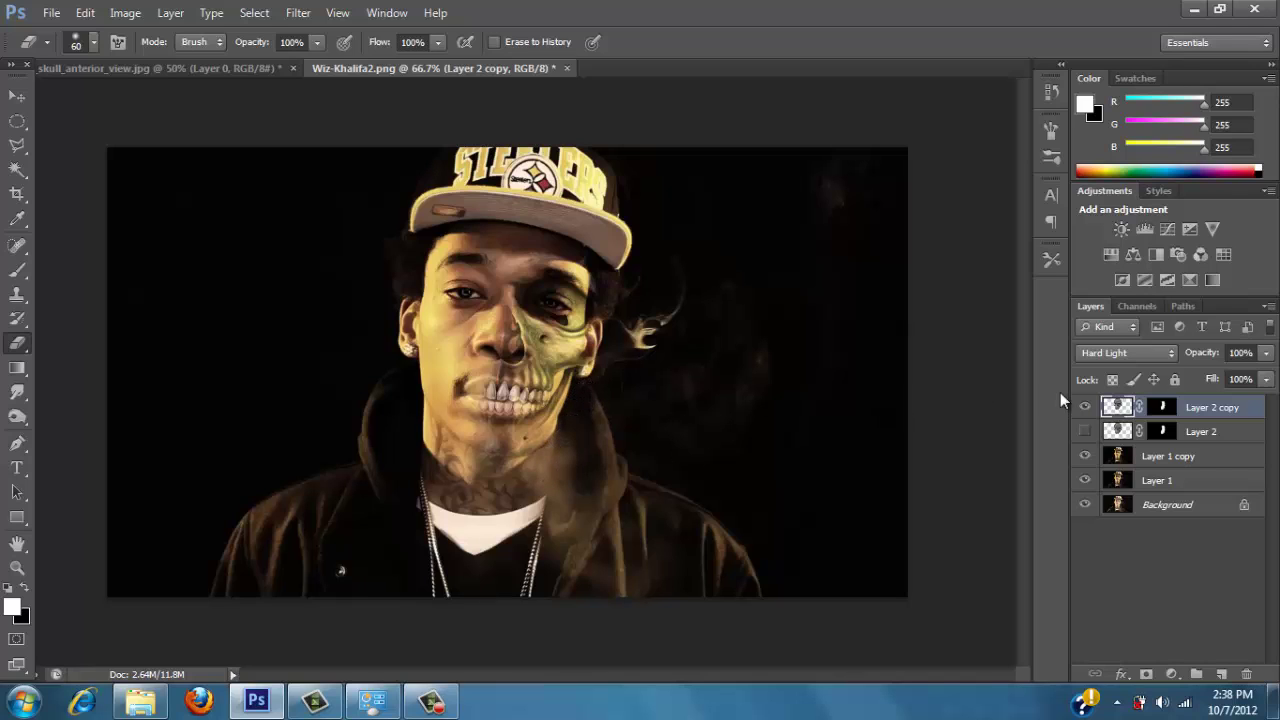
# Toggle Layer 2 and Layer 2 copy visibility to compare, ending with both shown
pyautogui.click(1084, 406)
pyautogui.click(1084, 431)
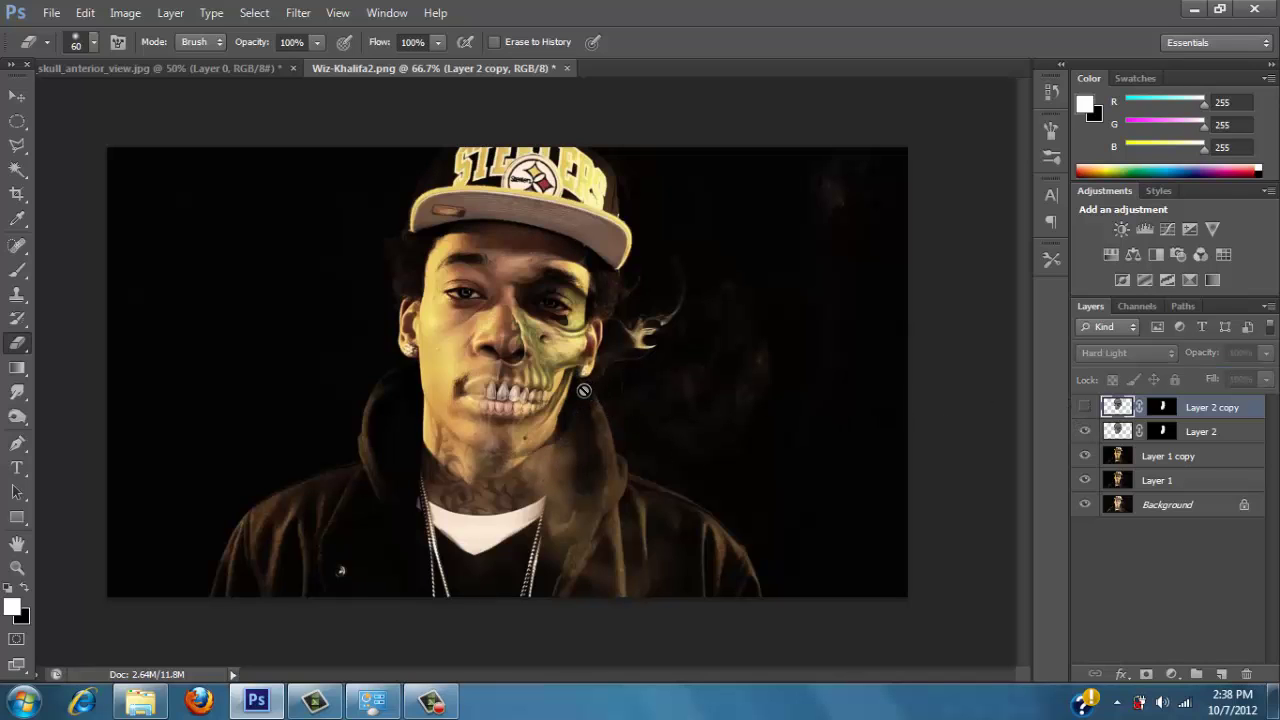
pyautogui.click(1134, 437)
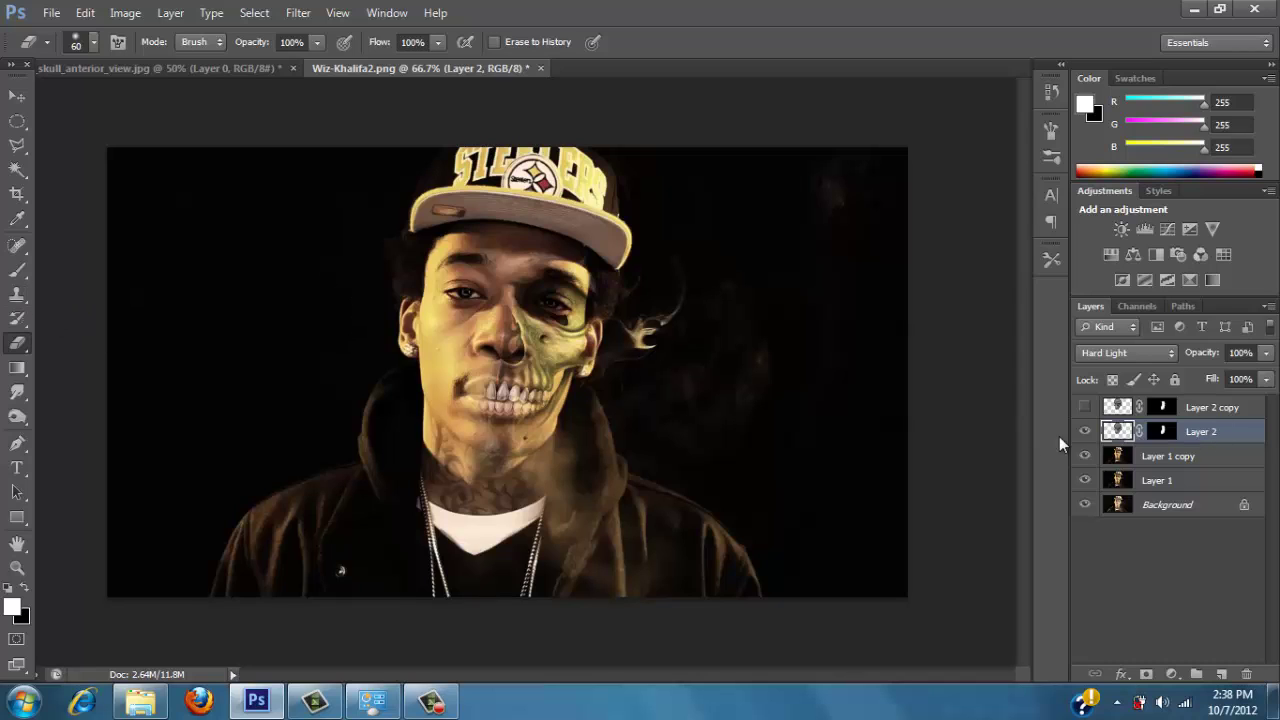
pyautogui.click(1086, 408)
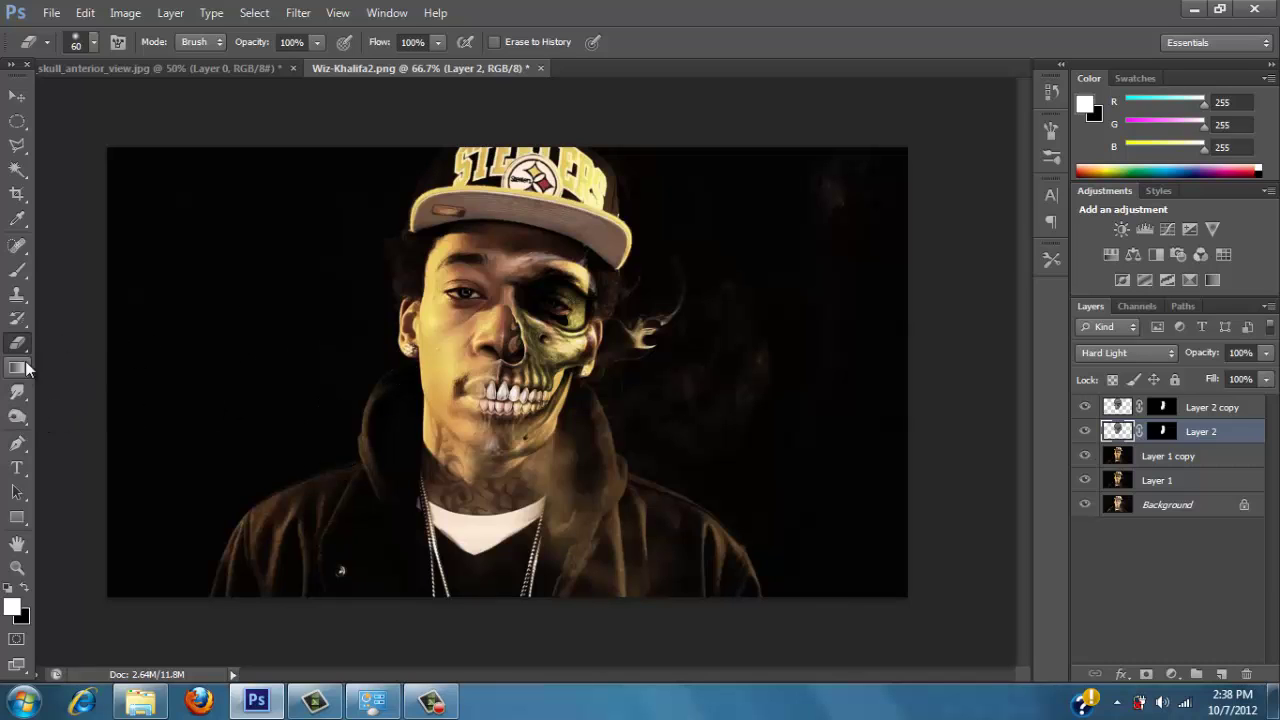
# Paint Layer 2's mask at 85% brush opacity to reshape the skull around the nose and mouth
pyautogui.click(18, 272)
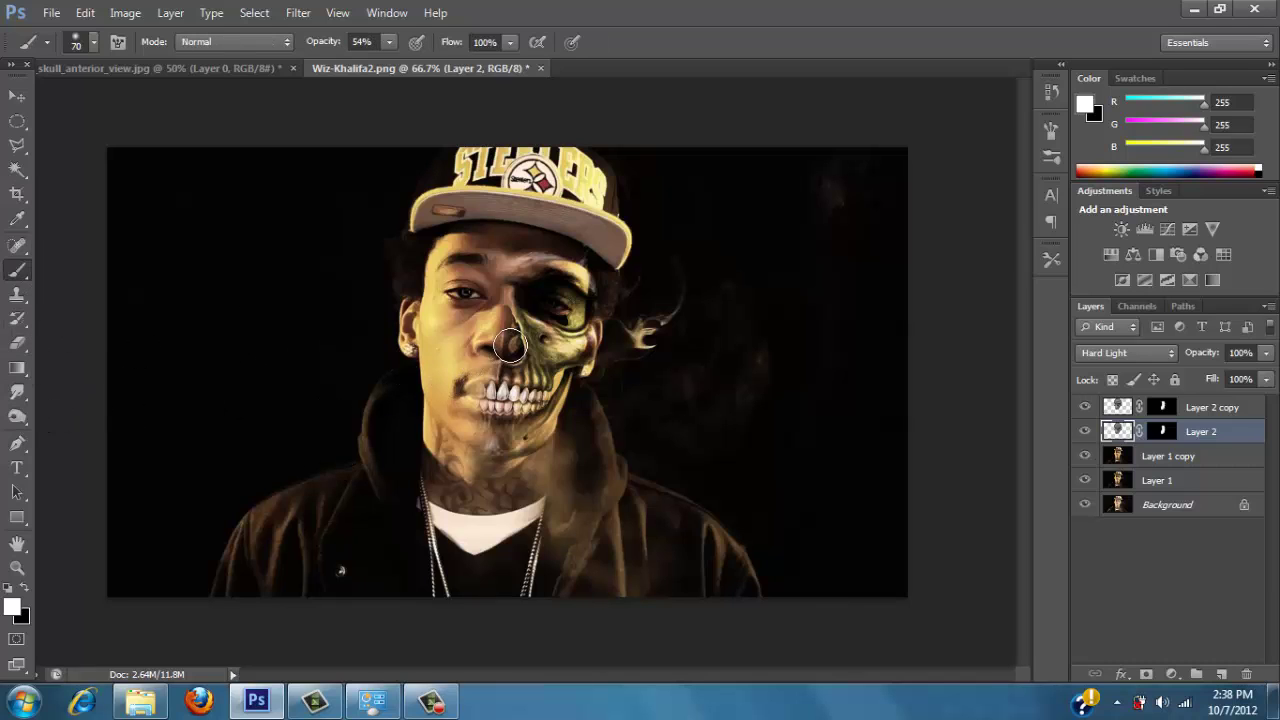
pyautogui.click(1116, 410)
pyautogui.click(1161, 431)
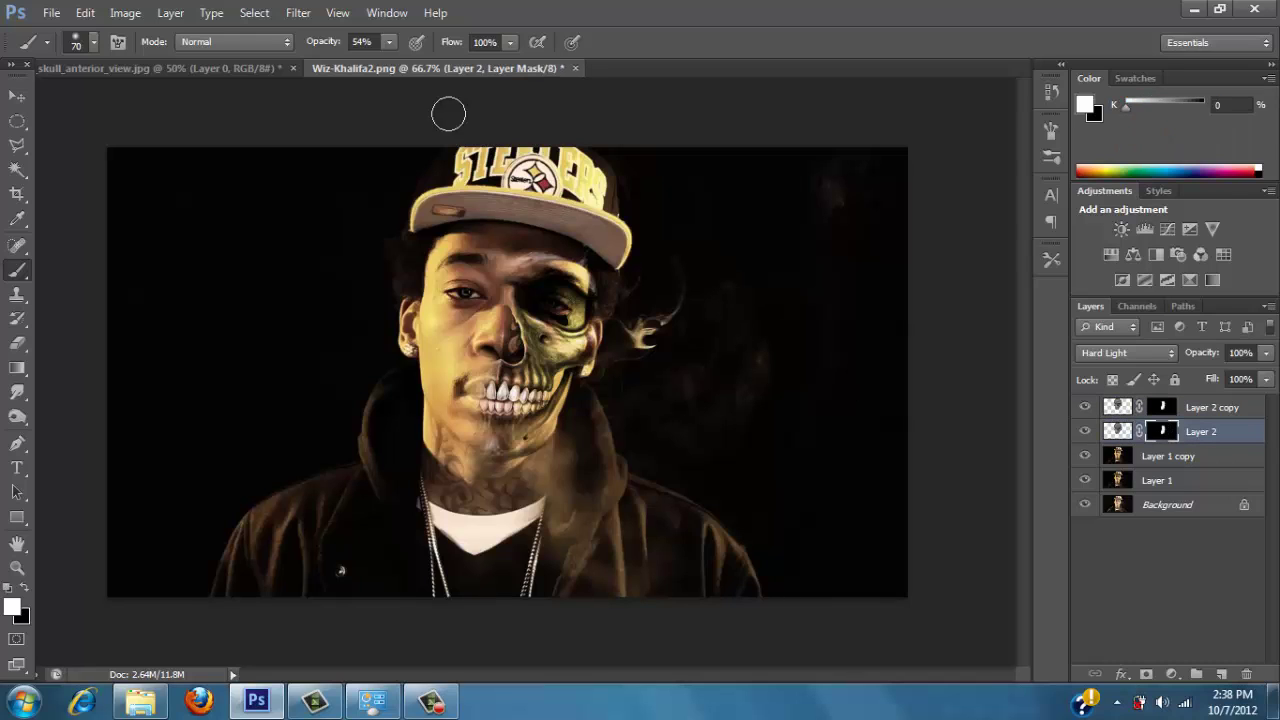
pyautogui.click(389, 41)
pyautogui.moveTo(389, 62); pyautogui.dragTo(419, 62)
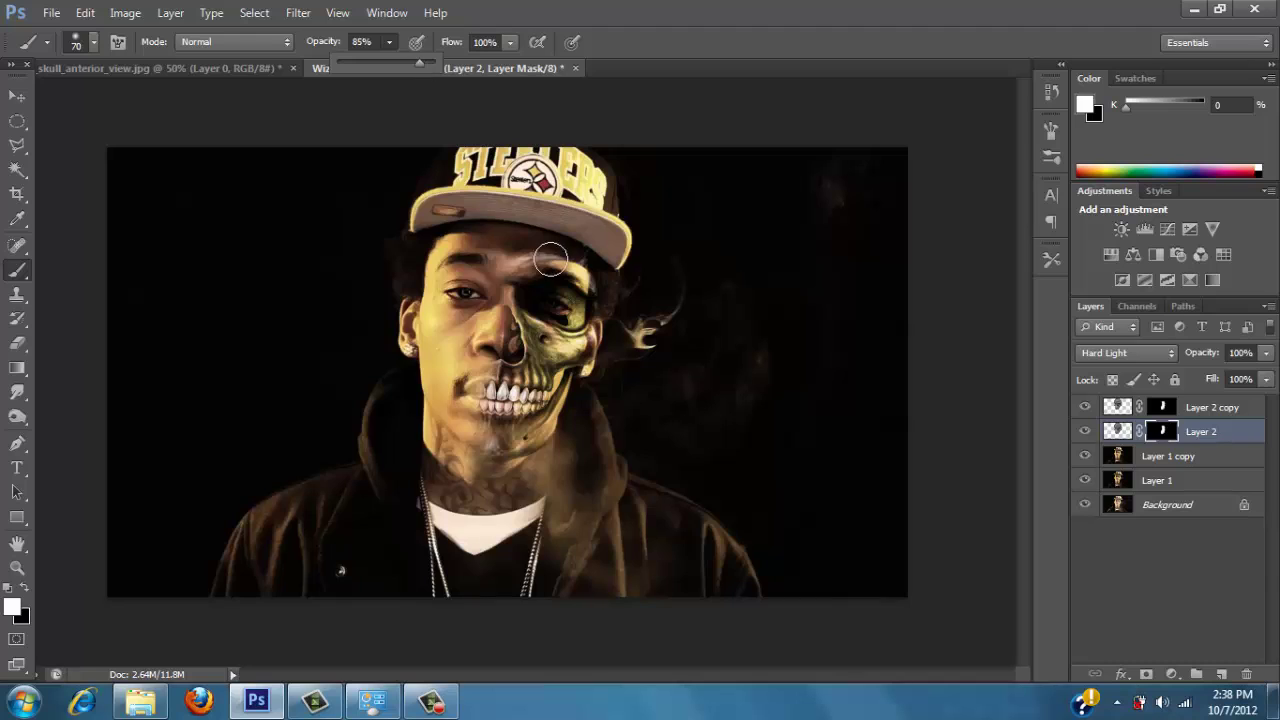
pyautogui.click(548, 254)
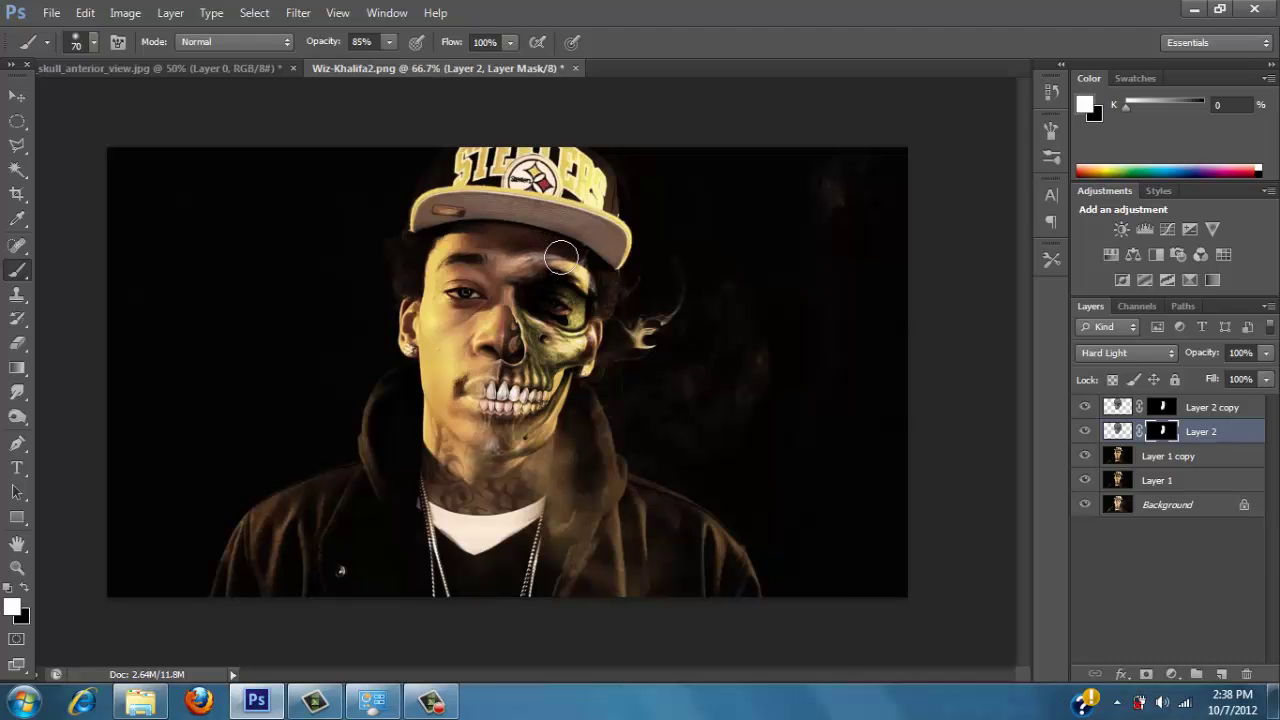
pyautogui.moveTo(523, 291); pyautogui.dragTo(511, 419)
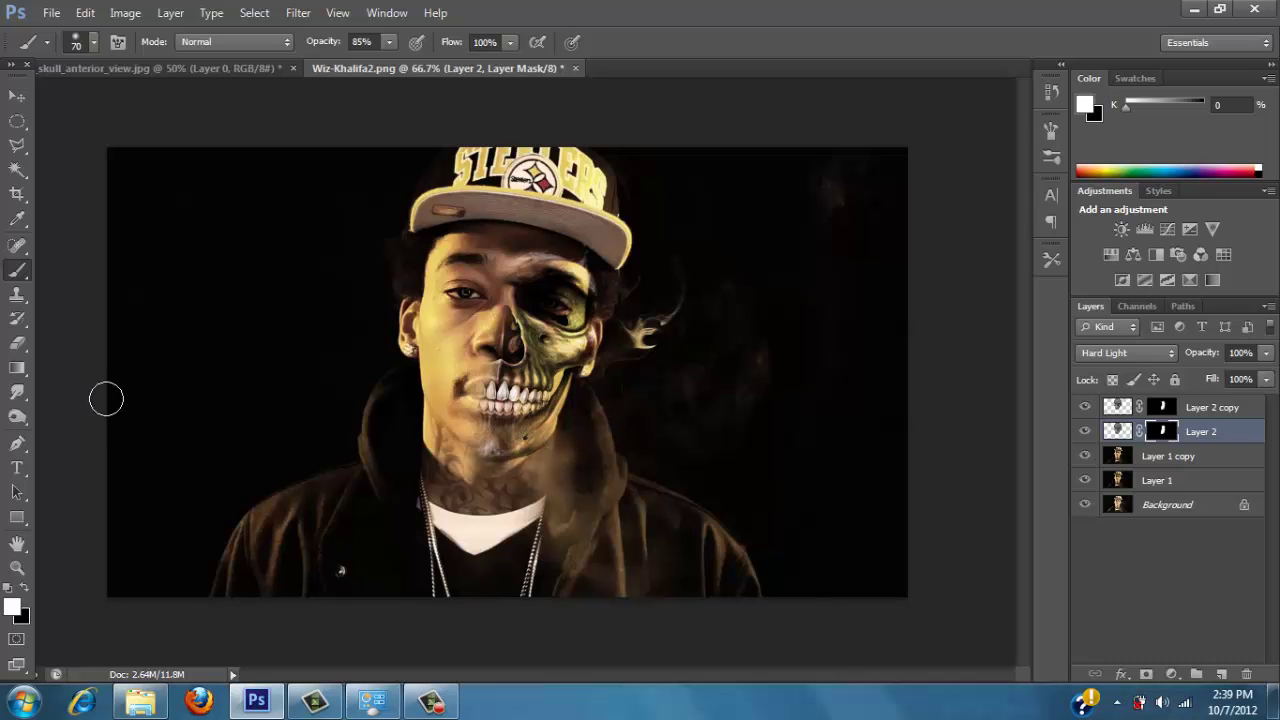
# Zoom in on the face and paint Layer 2's mask black across the neck
pyautogui.click(15, 570)
pyautogui.click(487, 419)
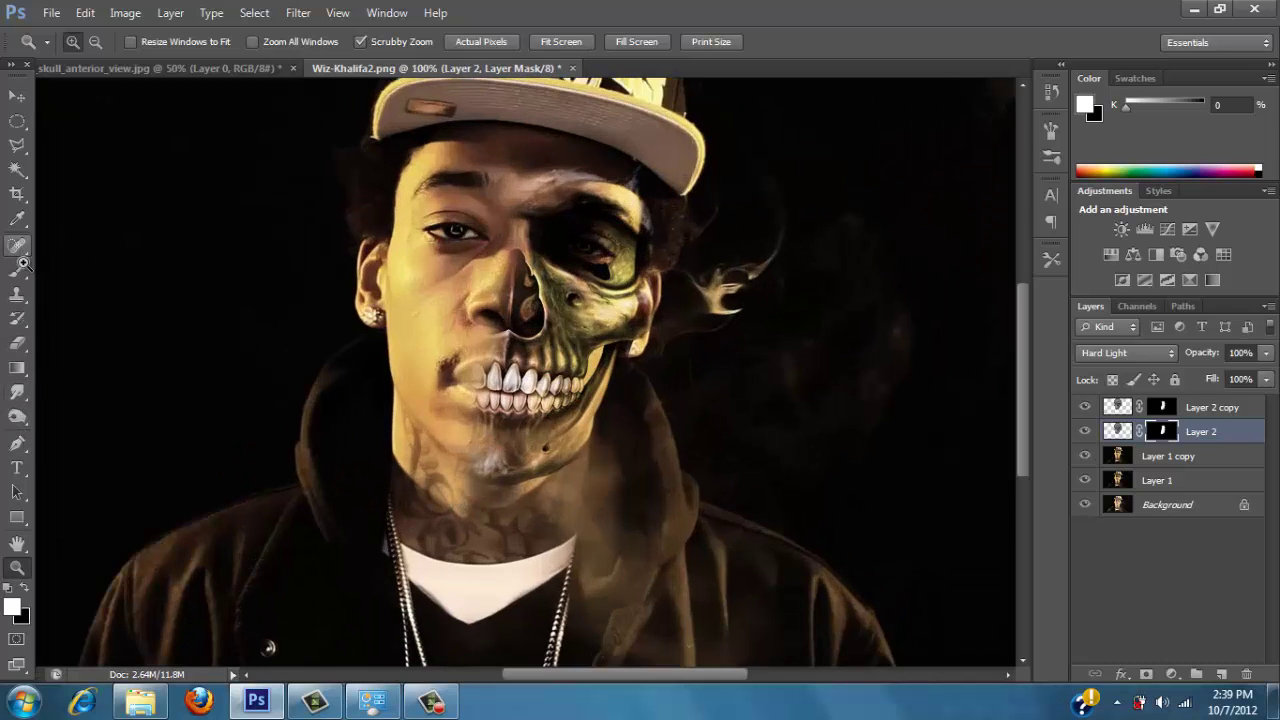
pyautogui.click(25, 589)
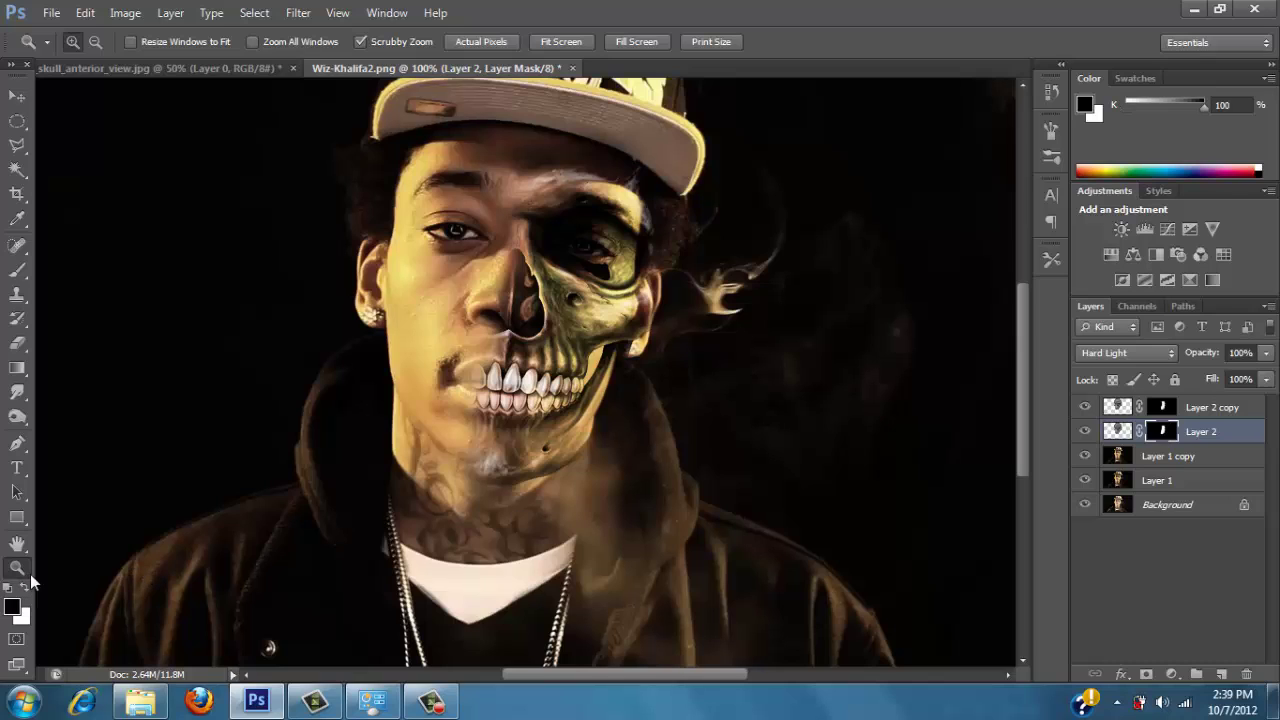
pyautogui.click(17, 270)
pyautogui.moveTo(631, 464)
pyautogui.mouseDown()
pyautogui.moveTo(574, 466)
pyautogui.moveTo(560, 486)
pyautogui.moveTo(486, 509)
pyautogui.mouseUp()
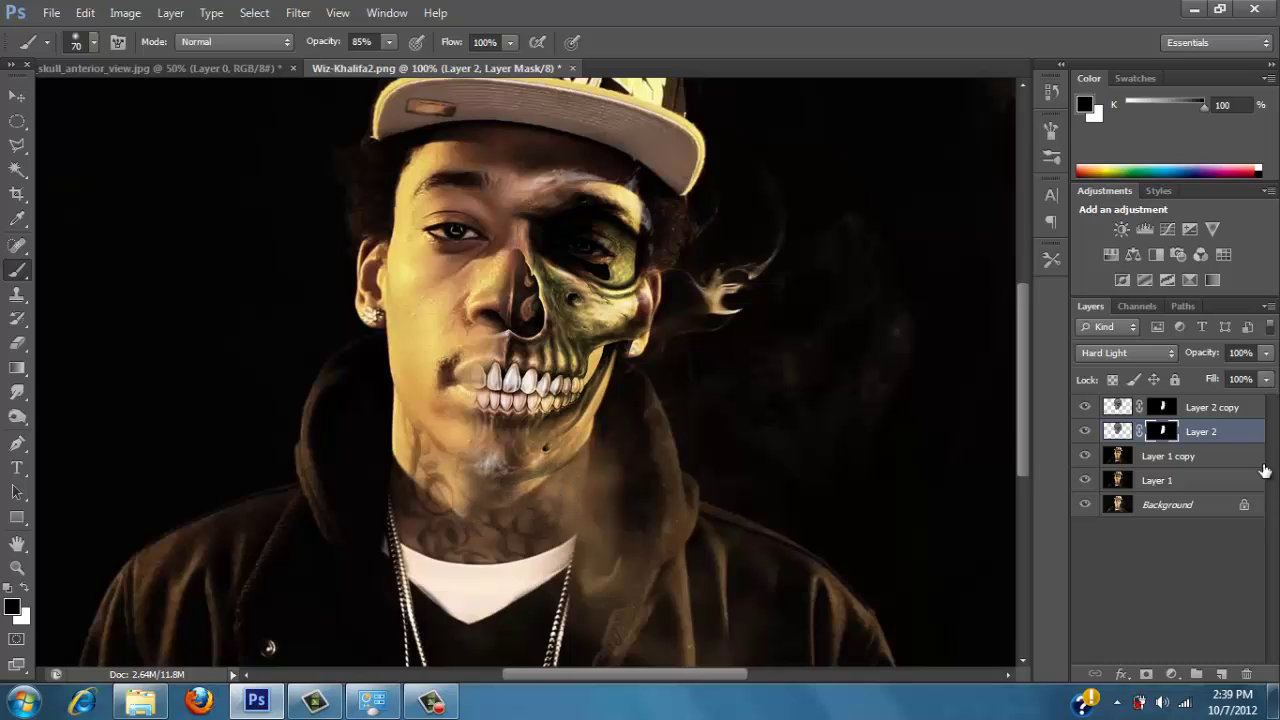
pyautogui.click(1085, 431)
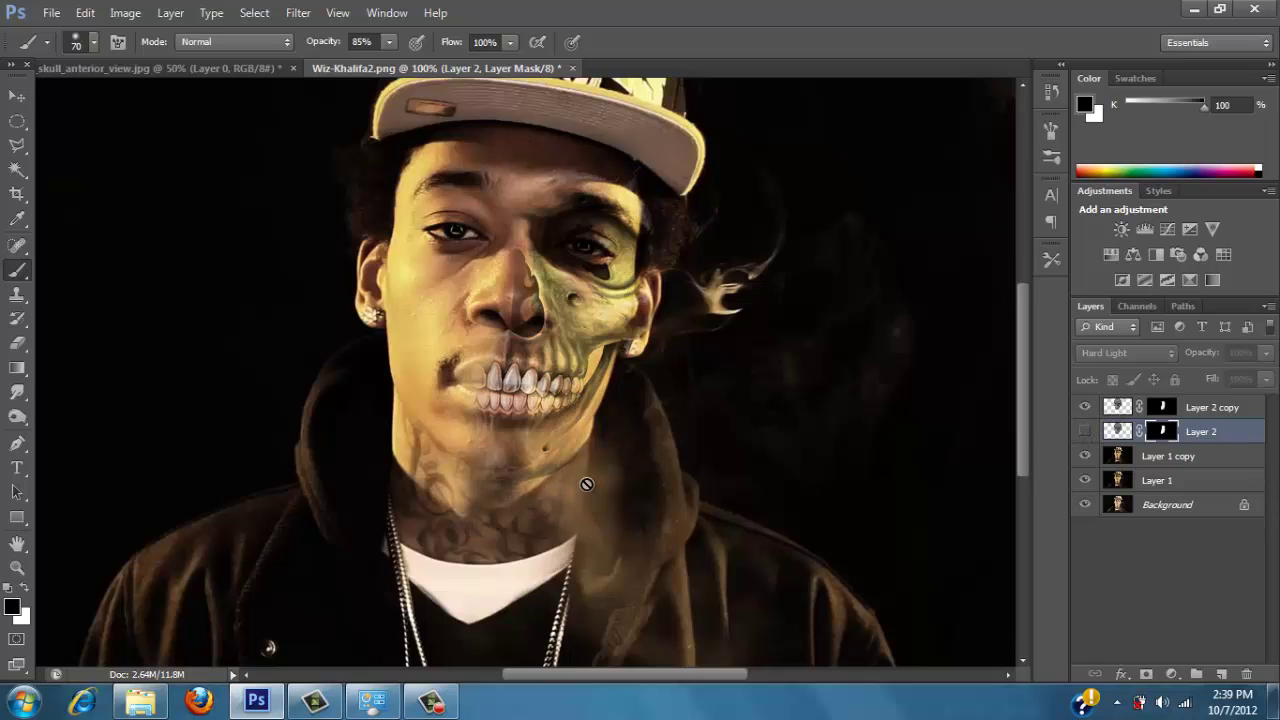
# On Layer 2 copy's mask, reveal the nasal cavity in white and mask the smoke by the ear in black
pyautogui.click(1118, 407)
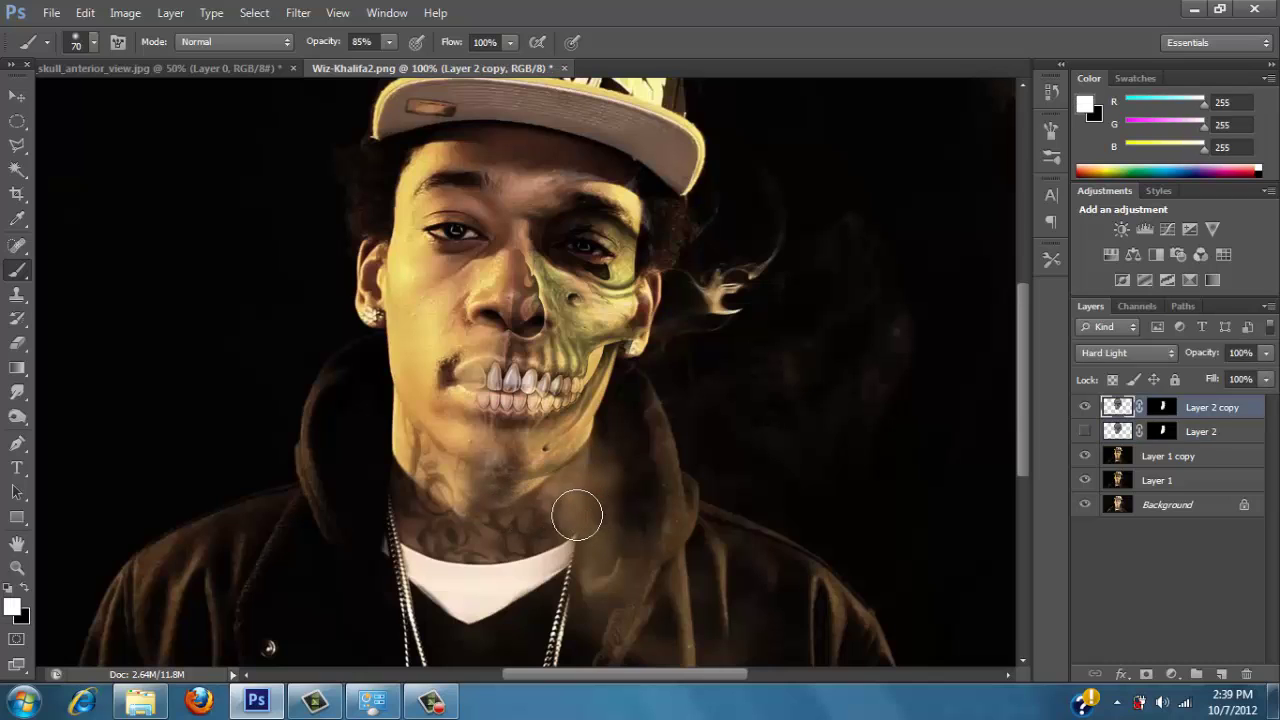
pyautogui.click(1152, 407)
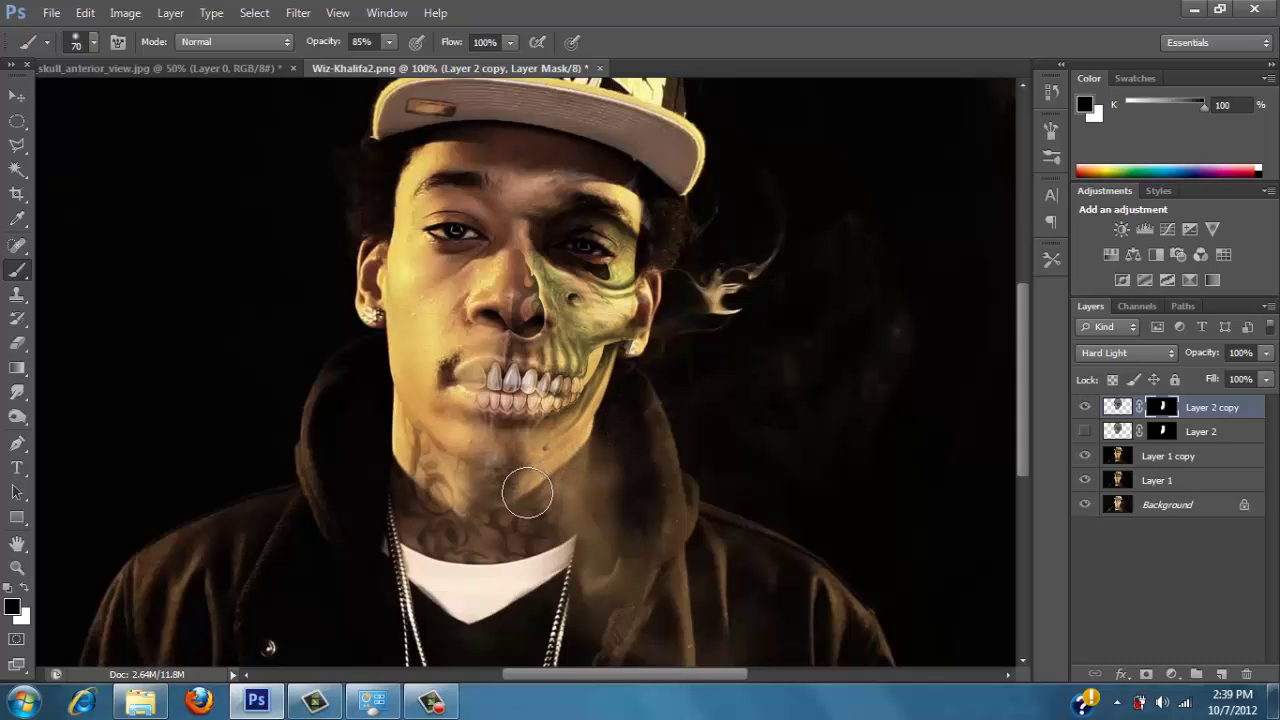
pyautogui.click(25, 589)
pyautogui.moveTo(496, 266)
pyautogui.mouseDown()
pyautogui.moveTo(526, 340)
pyautogui.moveTo(541, 235)
pyautogui.moveTo(553, 209)
pyautogui.moveTo(578, 200)
pyautogui.moveTo(628, 217)
pyautogui.moveTo(634, 254)
pyautogui.moveTo(617, 213)
pyautogui.moveTo(563, 206)
pyautogui.mouseUp()
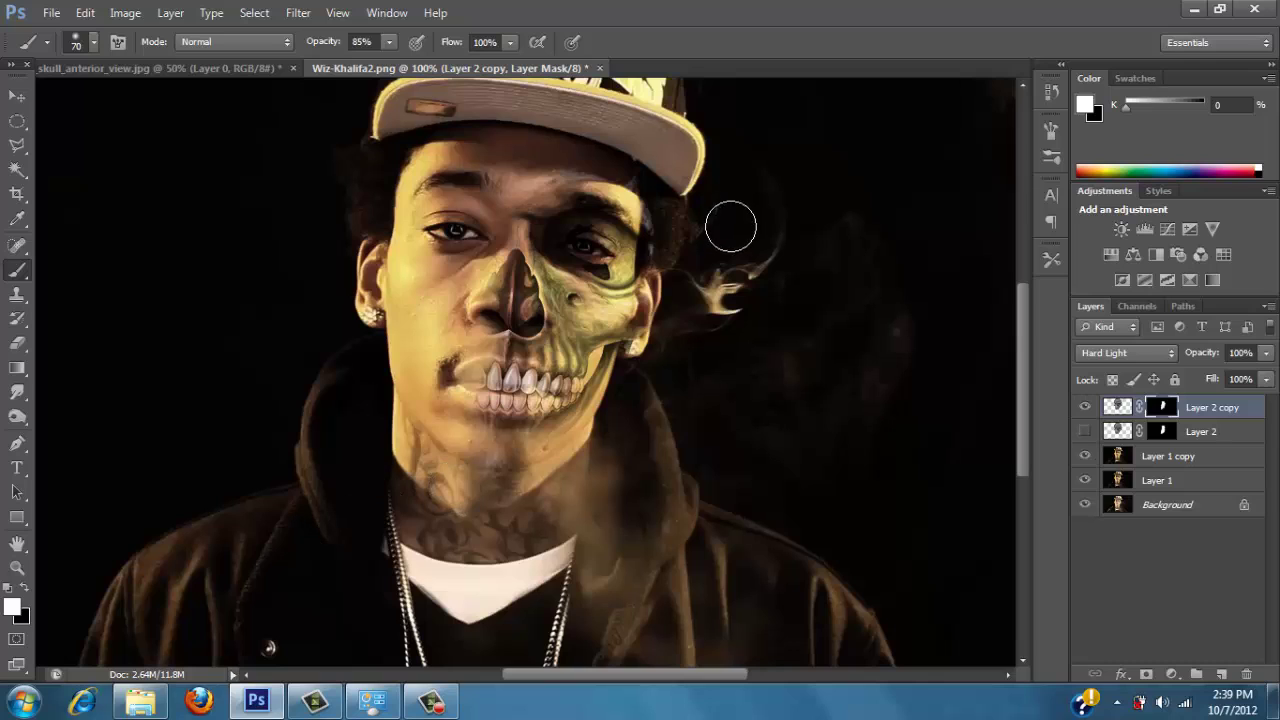
pyautogui.click(27, 592)
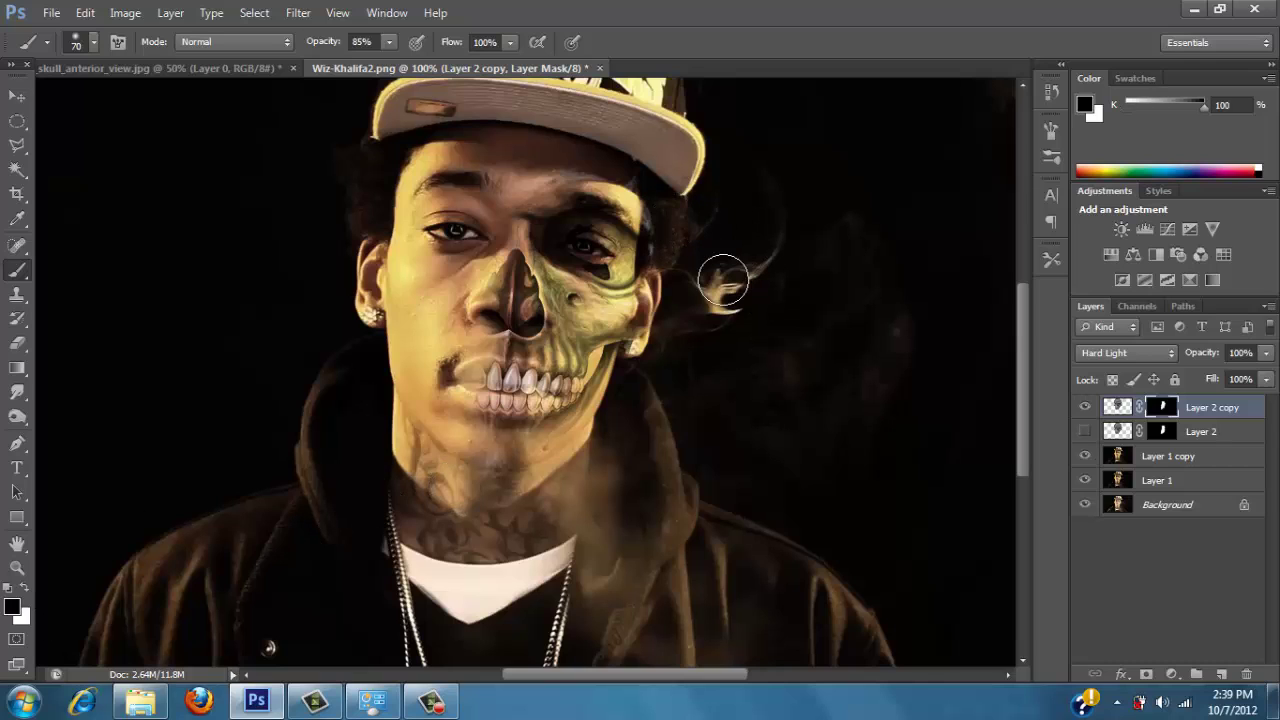
pyautogui.moveTo(723, 280)
pyautogui.mouseDown()
pyautogui.moveTo(671, 264)
pyautogui.moveTo(658, 281)
pyautogui.moveTo(699, 250)
pyautogui.moveTo(671, 240)
pyautogui.moveTo(683, 247)
pyautogui.mouseUp()
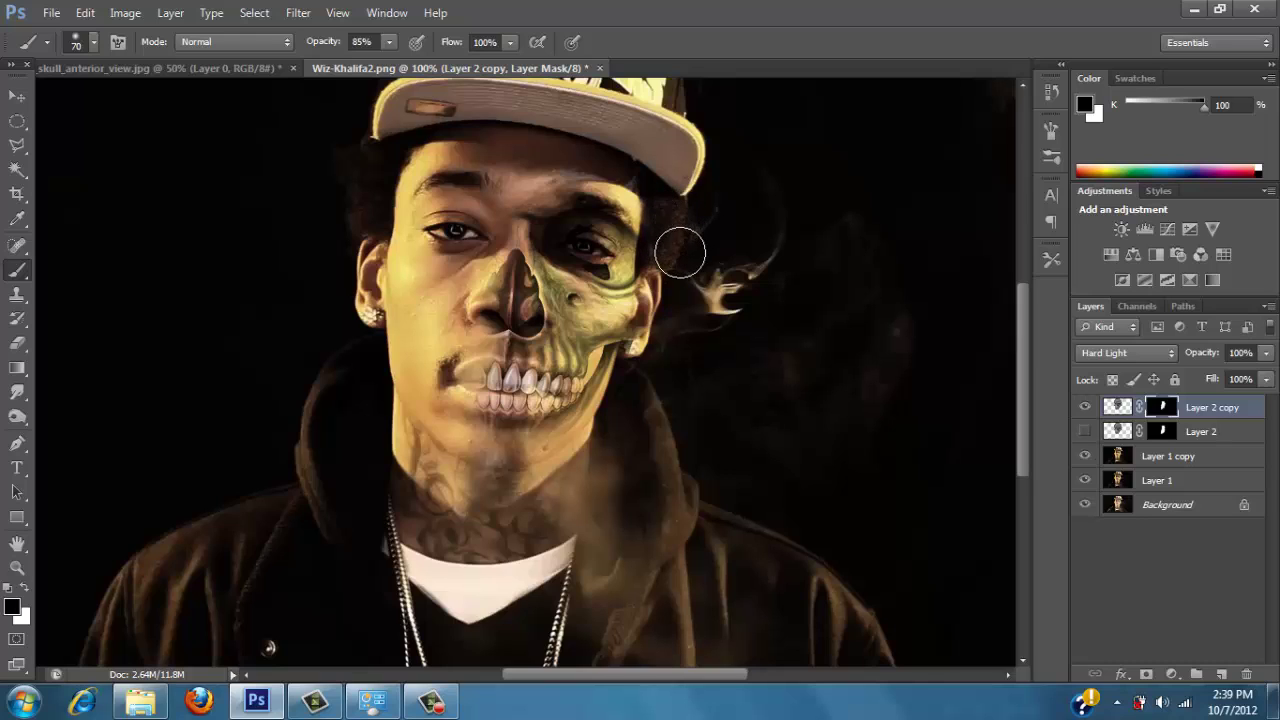
# Show Layer 2, hide Layer 2 copy, and select Layer 2
pyautogui.click(1085, 431)
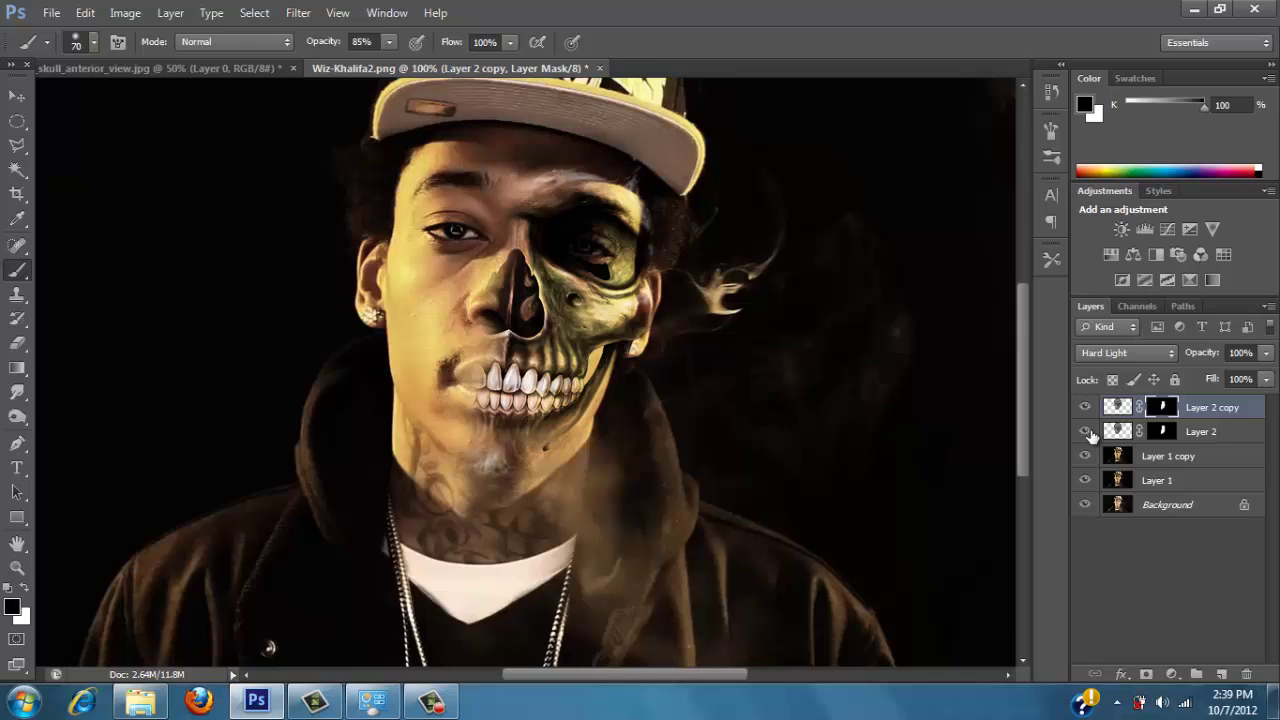
pyautogui.click(1085, 407)
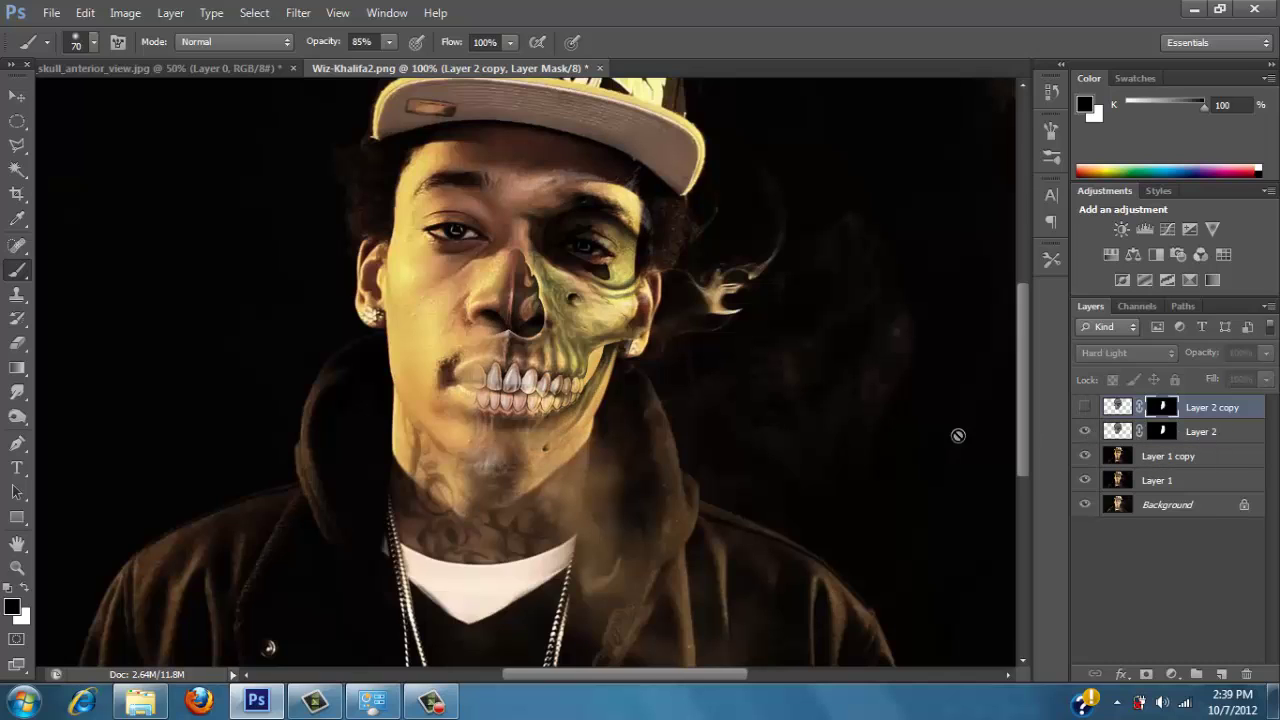
pyautogui.click(1115, 433)
# Undo a stray black stroke across the hair edge and forehead
pyautogui.press('x')
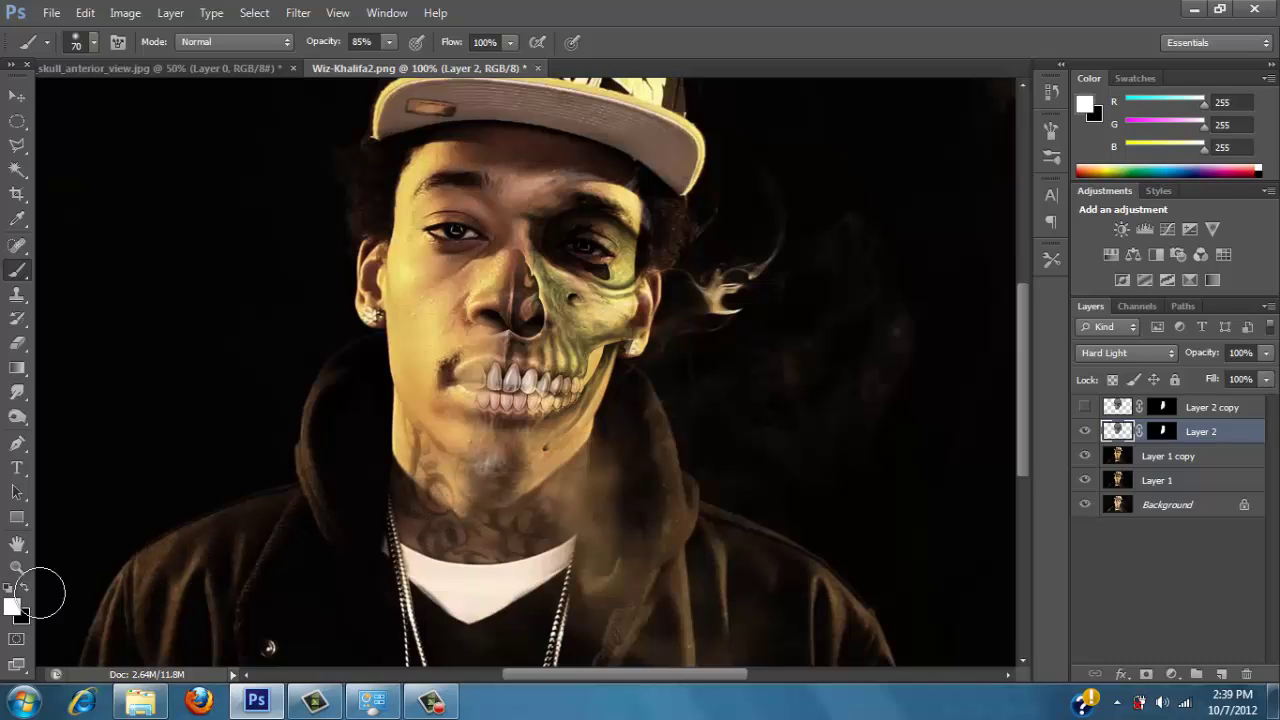
pyautogui.press('x')
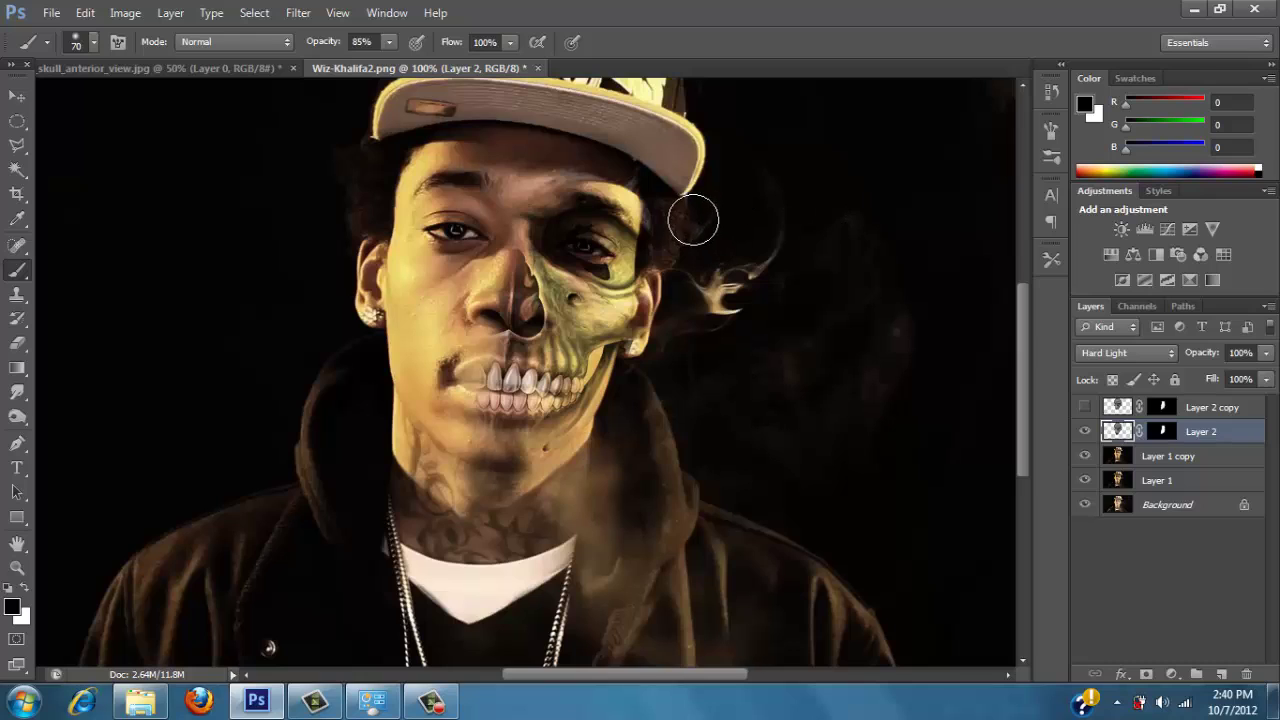
pyautogui.moveTo(693, 220)
pyautogui.mouseDown()
pyautogui.moveTo(618, 154)
pyautogui.moveTo(566, 159)
pyautogui.mouseUp()
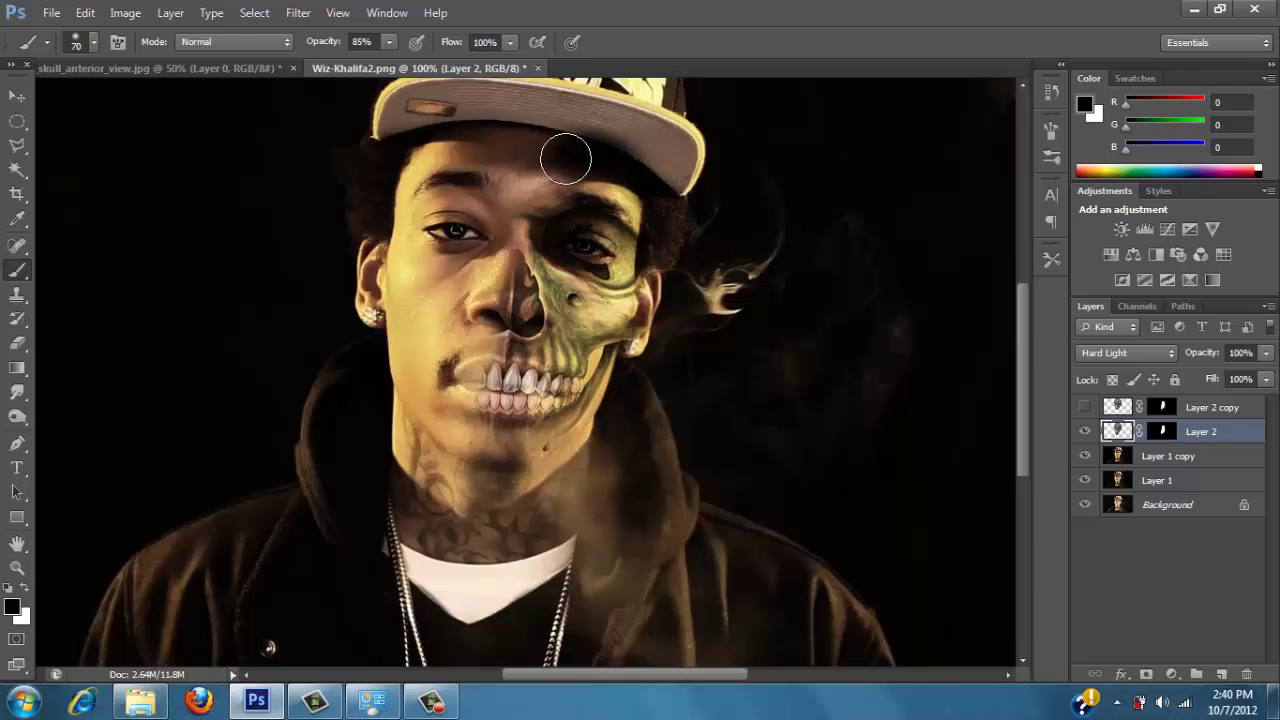
pyautogui.hotkey('ctrl', 'z')
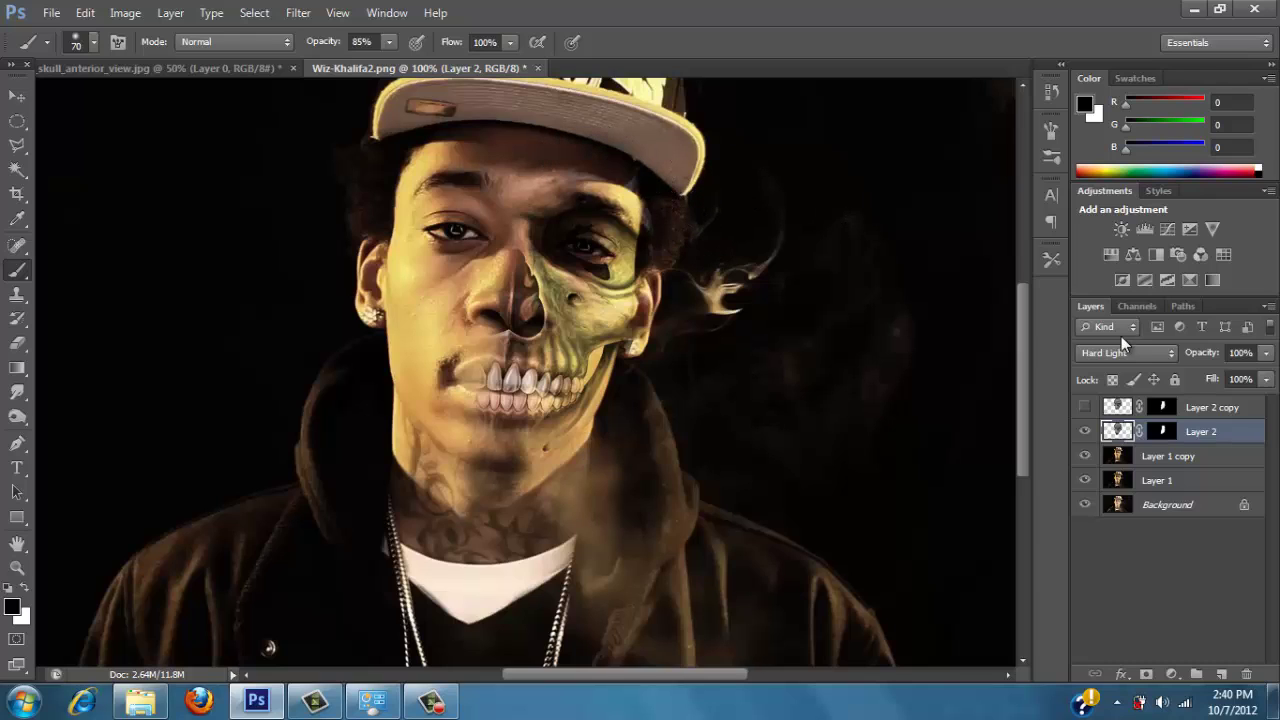
# Paint white on Layer 2's mask to reveal more teeth along the chin, and show Layer 2 copy
pyautogui.click(1164, 431)
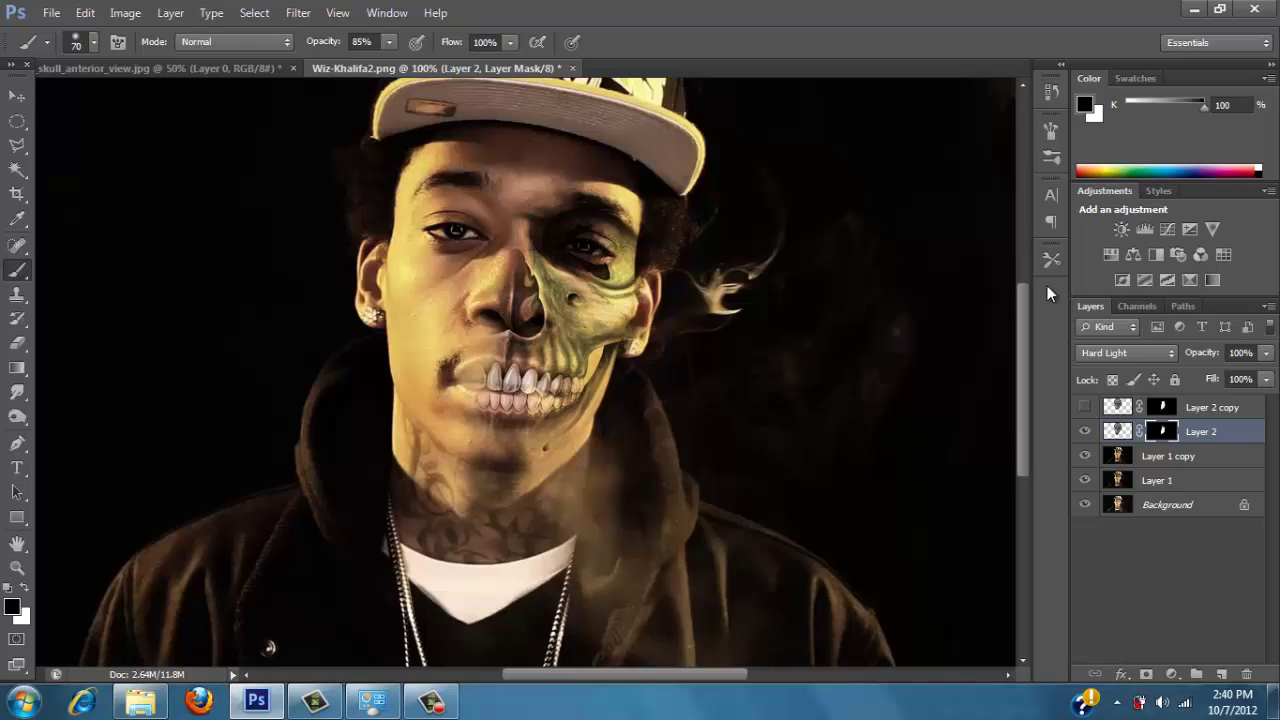
pyautogui.click(27, 587)
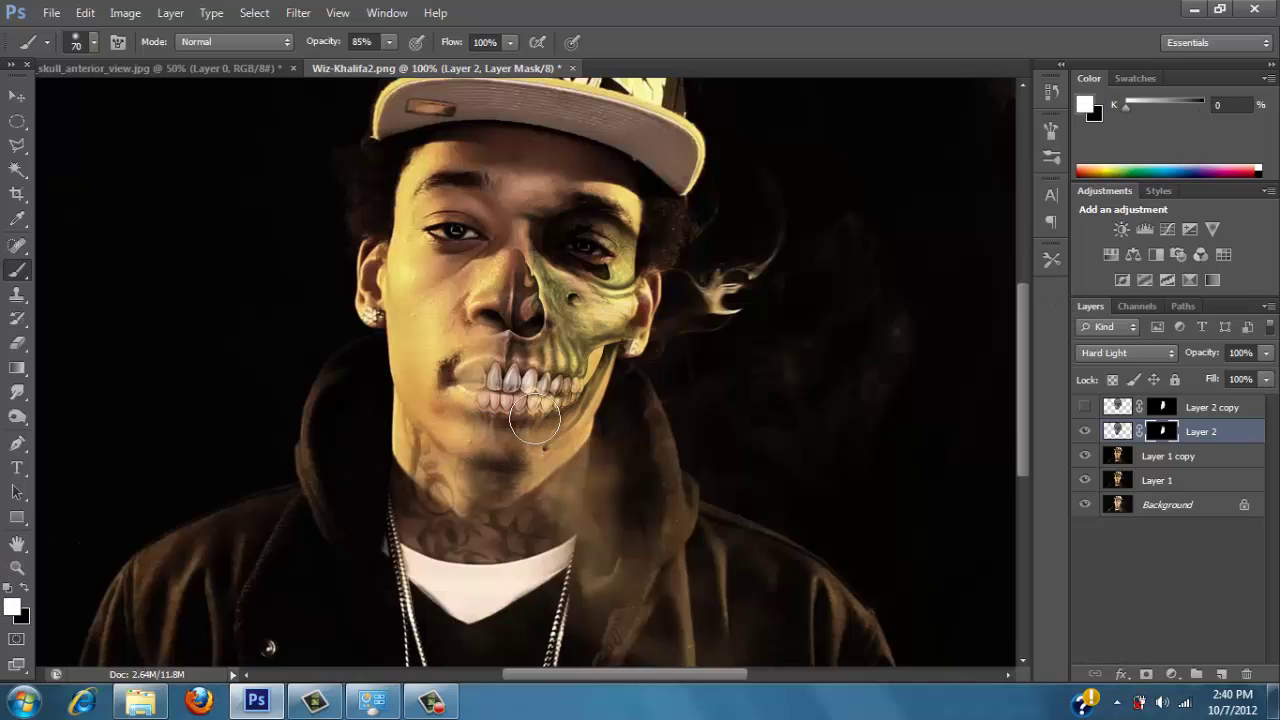
pyautogui.moveTo(572, 395)
pyautogui.mouseDown()
pyautogui.moveTo(580, 385)
pyautogui.moveTo(526, 395)
pyautogui.moveTo(520, 430)
pyautogui.moveTo(522, 413)
pyautogui.mouseUp()
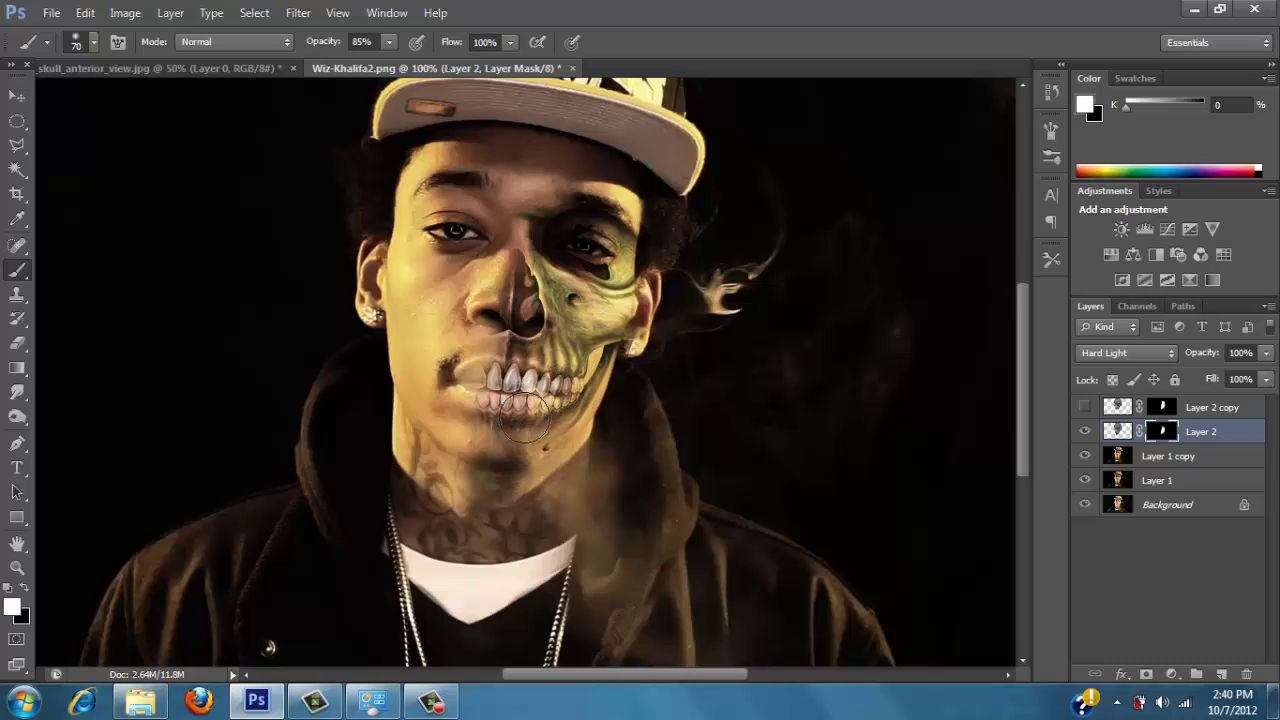
pyautogui.click(1084, 407)
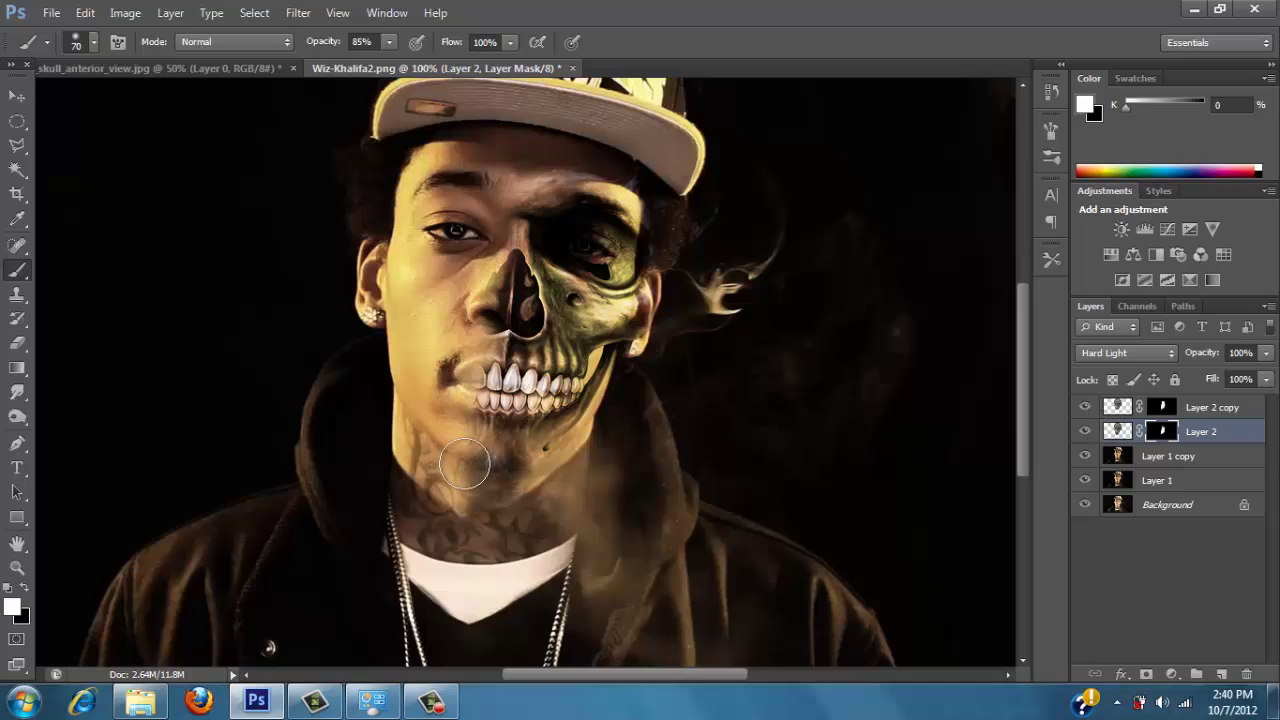
# Paint black on both skull masks to clear the haze on the neck and under the chin
pyautogui.click(27, 592)
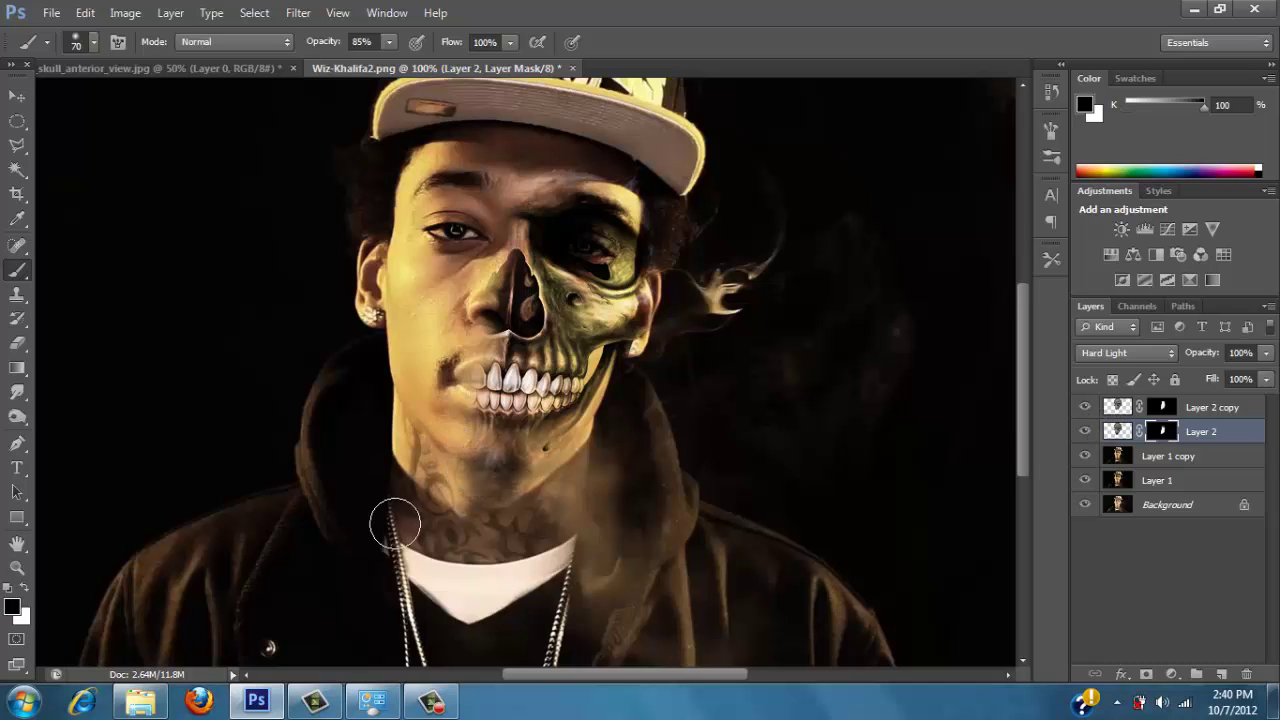
pyautogui.moveTo(493, 470); pyautogui.dragTo(486, 480)
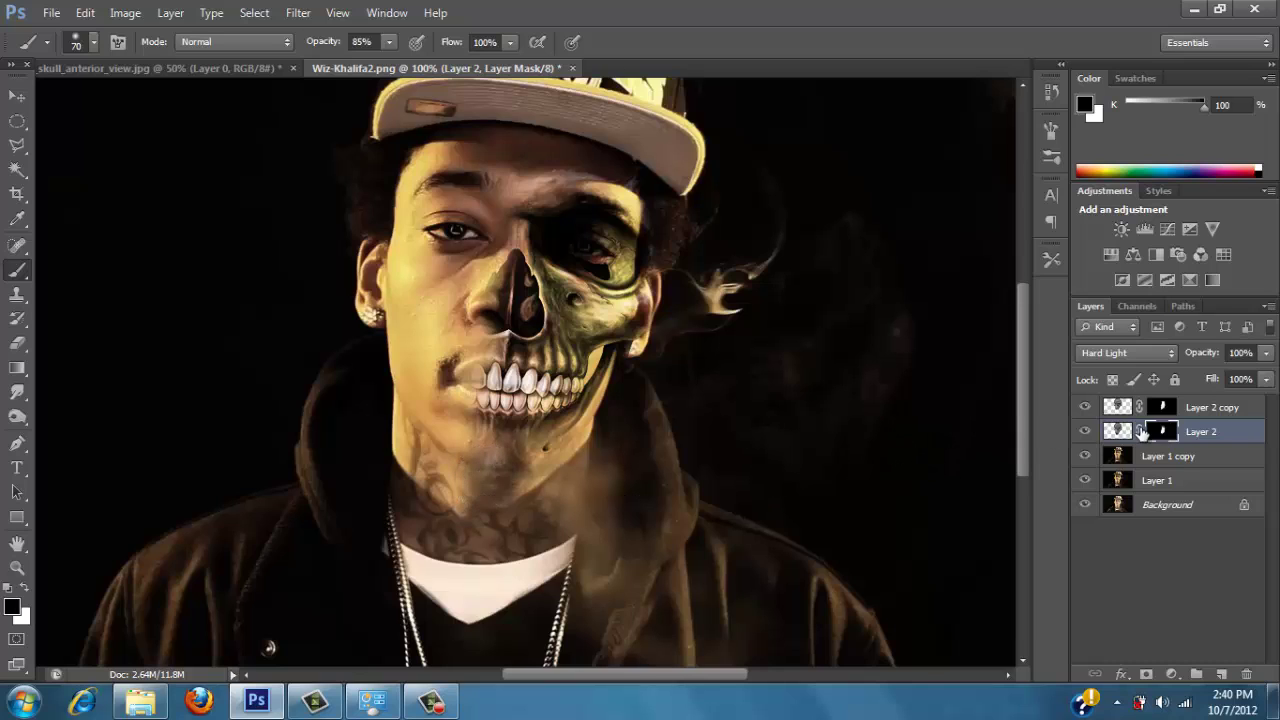
pyautogui.click(1160, 409)
pyautogui.moveTo(494, 483); pyautogui.dragTo(491, 474)
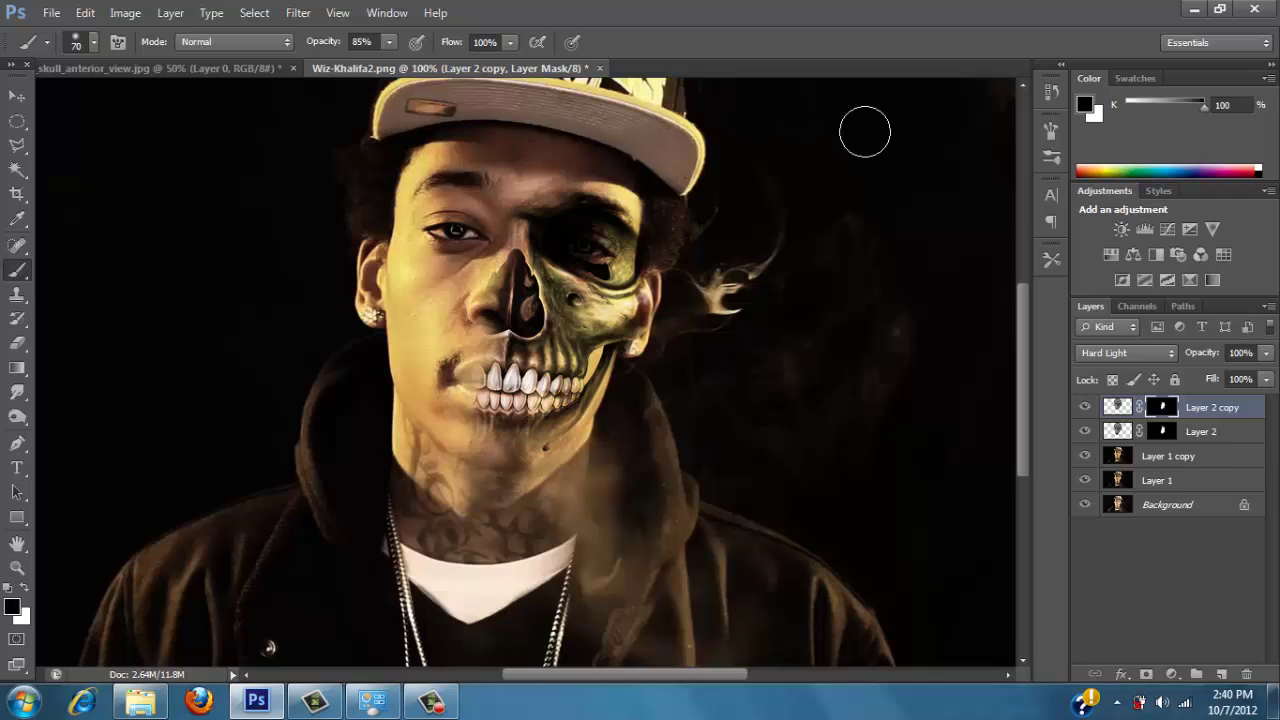
# Brush black and white on Layer 2 copy's mask to blend the skull edge into forehead and brow
pyautogui.moveTo(446, 243)
pyautogui.mouseDown()
pyautogui.moveTo(501, 197)
pyautogui.moveTo(571, 186)
pyautogui.mouseUp()
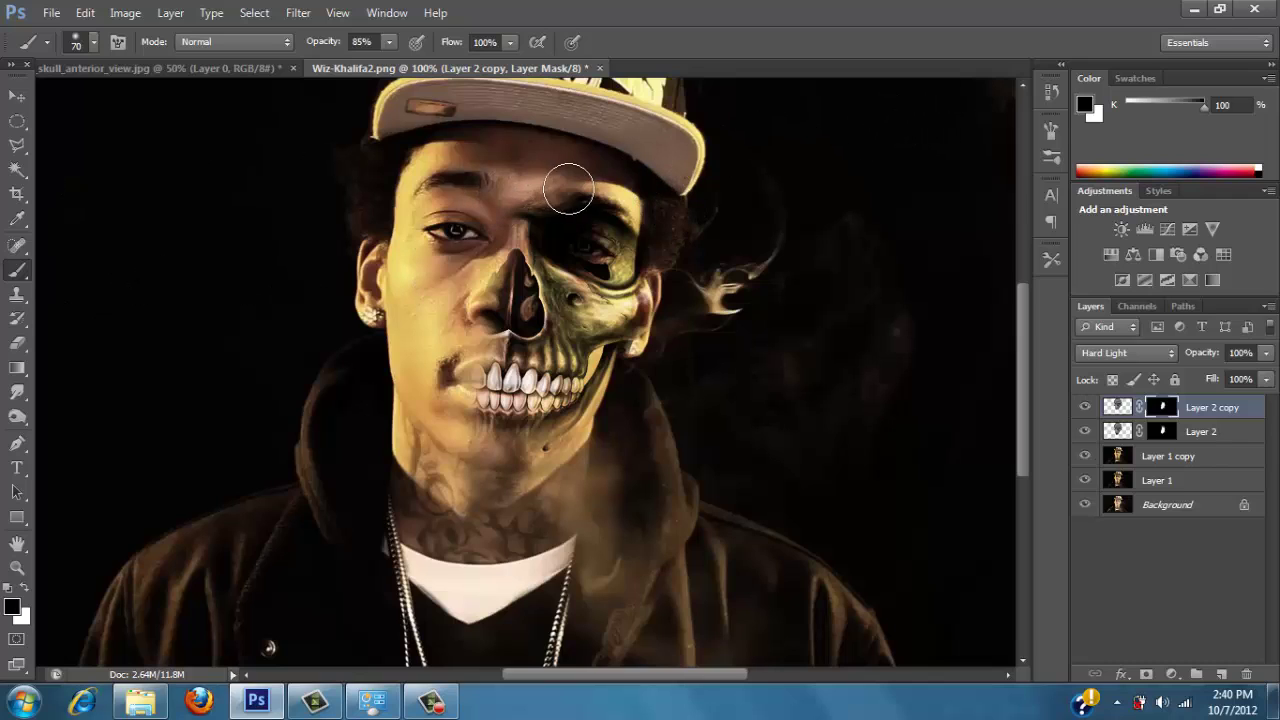
pyautogui.press('z')
pyautogui.press('x')
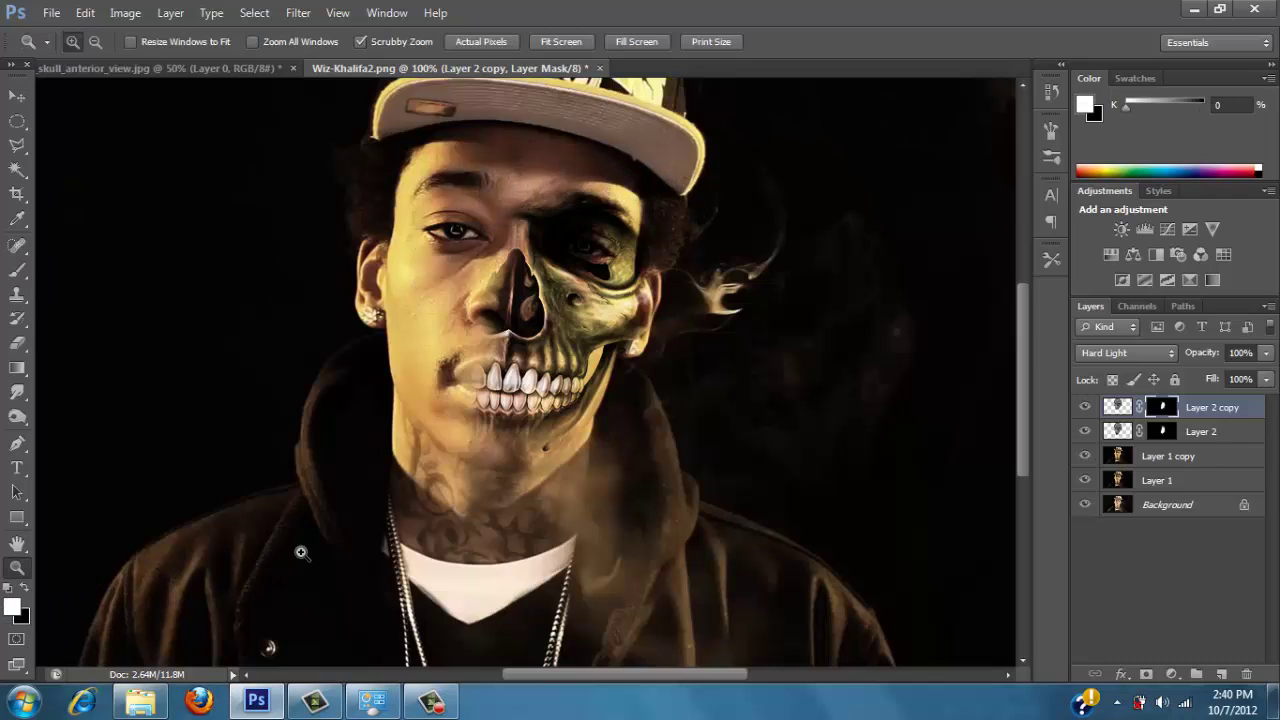
pyautogui.click(17, 95)
pyautogui.press('x')
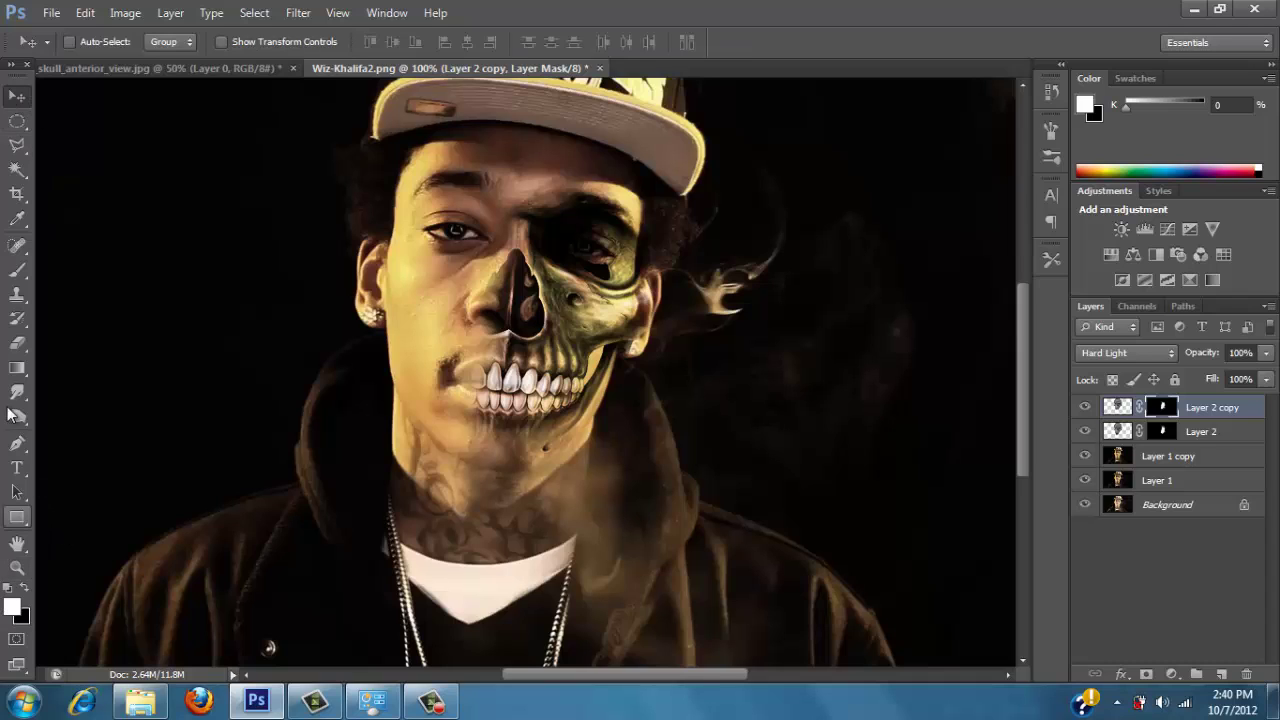
pyautogui.click(17, 268)
pyautogui.moveTo(465, 228)
pyautogui.mouseDown()
pyautogui.moveTo(605, 180)
pyautogui.moveTo(546, 202)
pyautogui.moveTo(612, 210)
pyautogui.moveTo(539, 216)
pyautogui.moveTo(522, 437)
pyautogui.moveTo(570, 360)
pyautogui.mouseUp()
pyautogui.press('x')
# Zoom in around the jaw and teeth, then zoom back out to show the whole face
pyautogui.click(17, 567)
pyautogui.press('x')
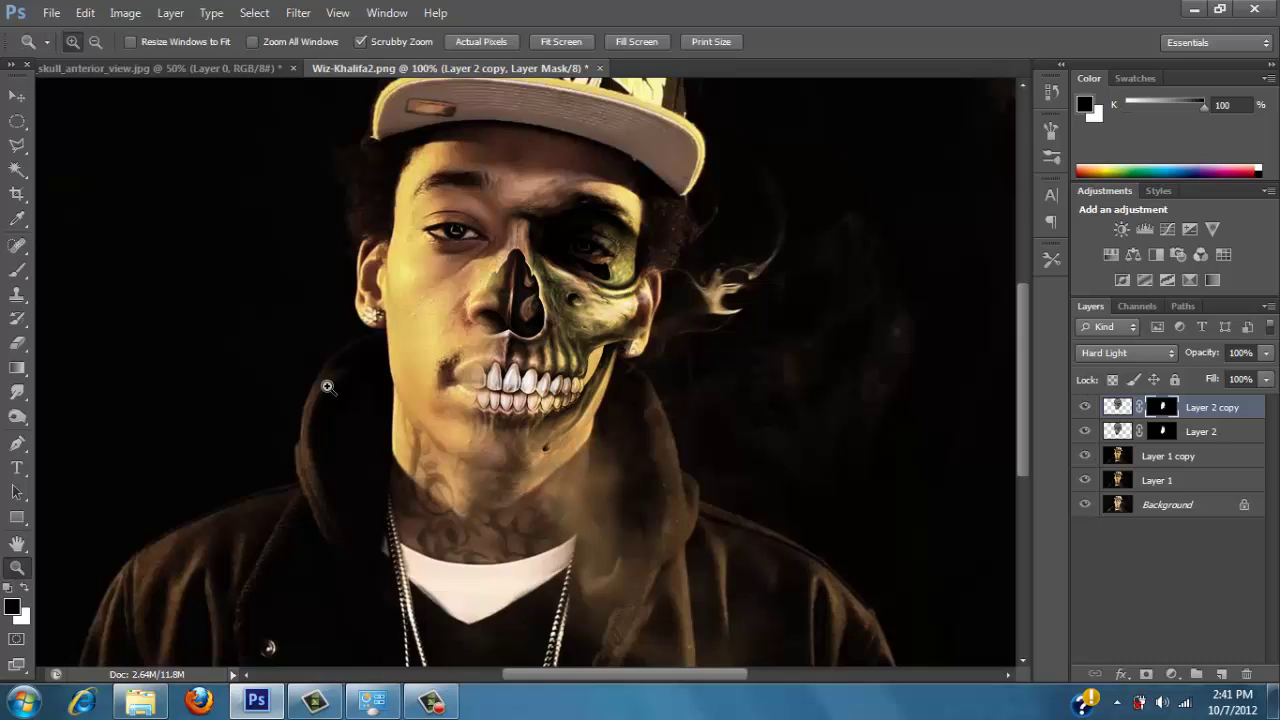
pyautogui.click(328, 380)
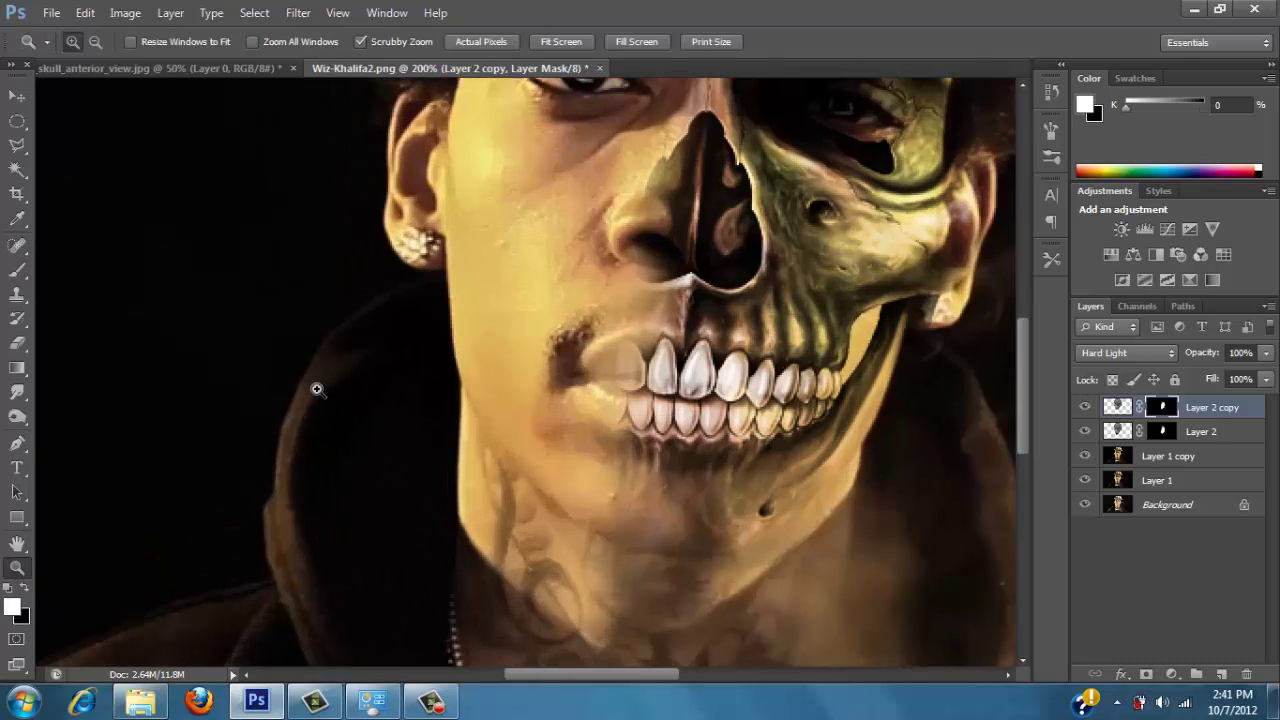
pyautogui.keyDown('alt'); pyautogui.click(418, 404); pyautogui.keyUp('alt')
pyautogui.keyDown('alt'); pyautogui.click(417, 401); pyautogui.keyUp('alt')
pyautogui.click(405, 368)
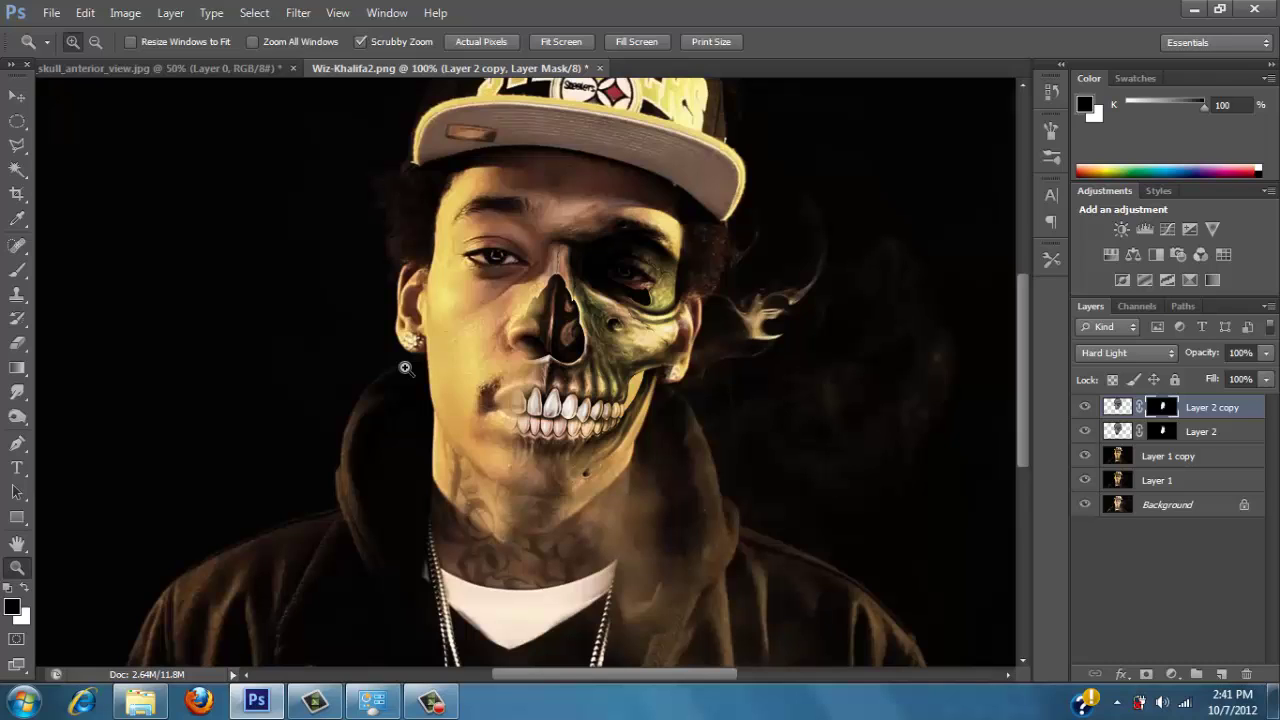
# Select Layer 1 copy and toggle its visibility to compare the eye, zooming in and back out
pyautogui.click(1176, 458)
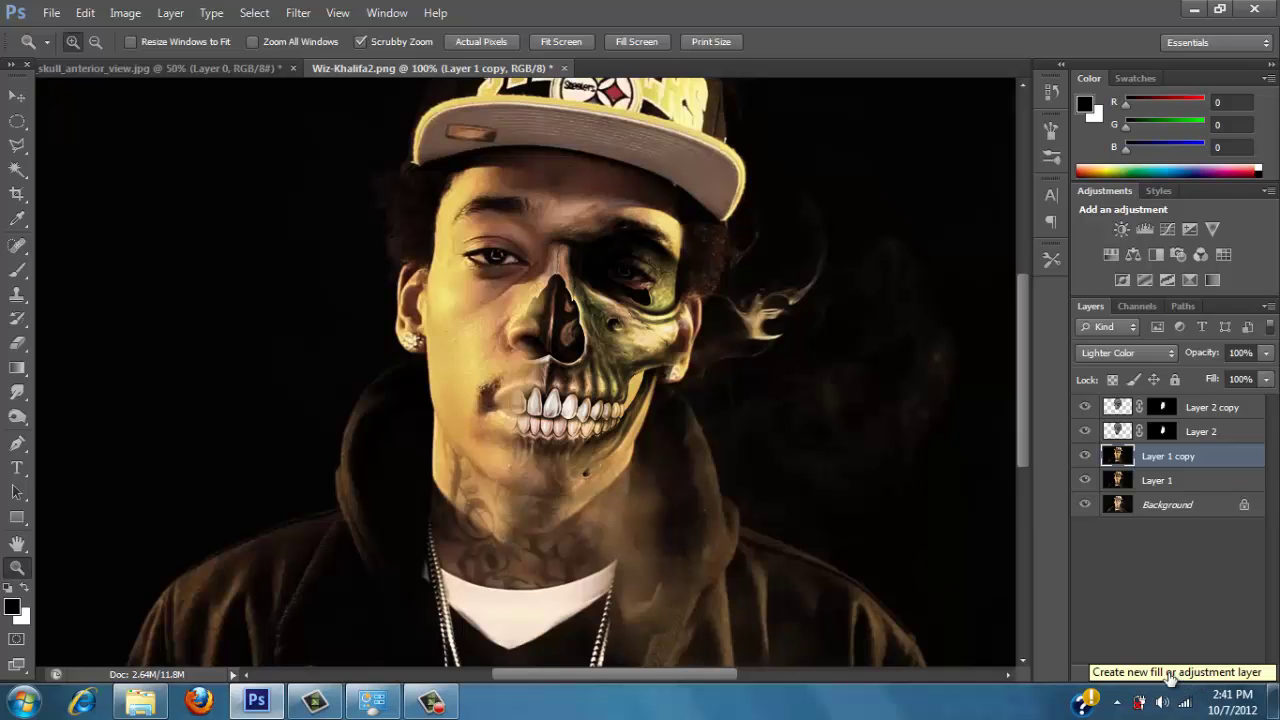
pyautogui.click(1160, 480)
pyautogui.click(1165, 456)
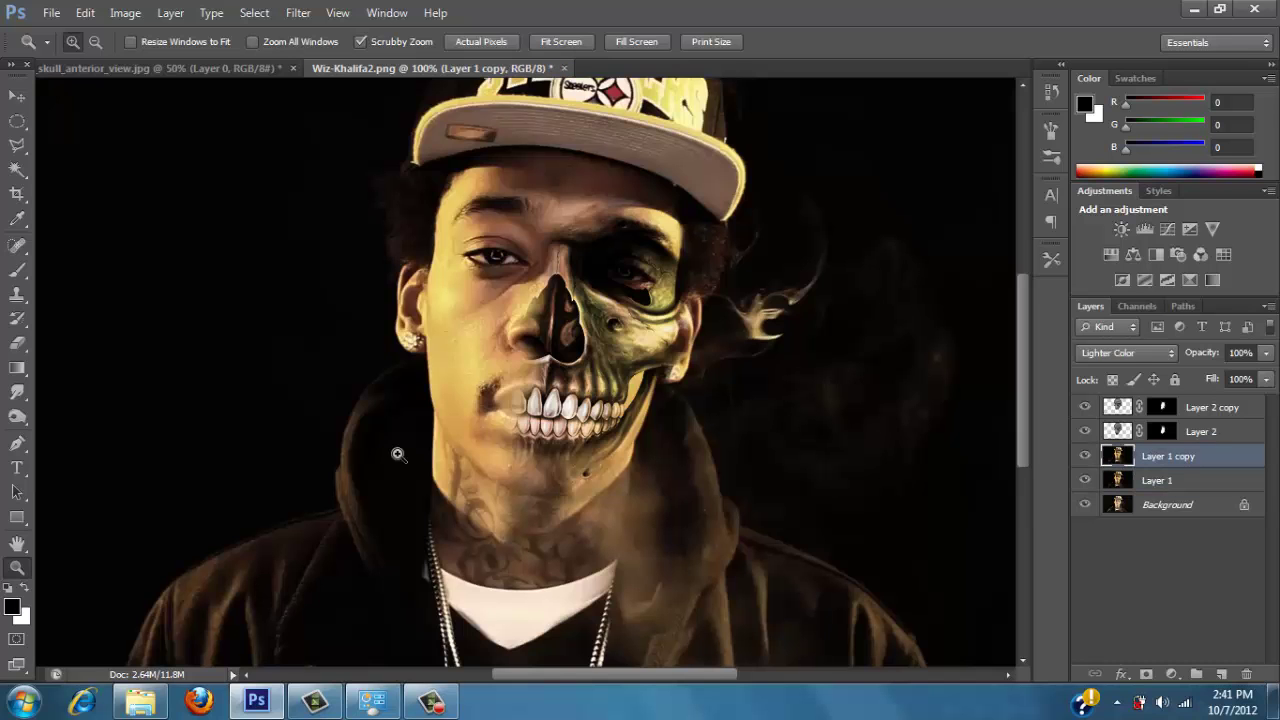
pyautogui.click(523, 246)
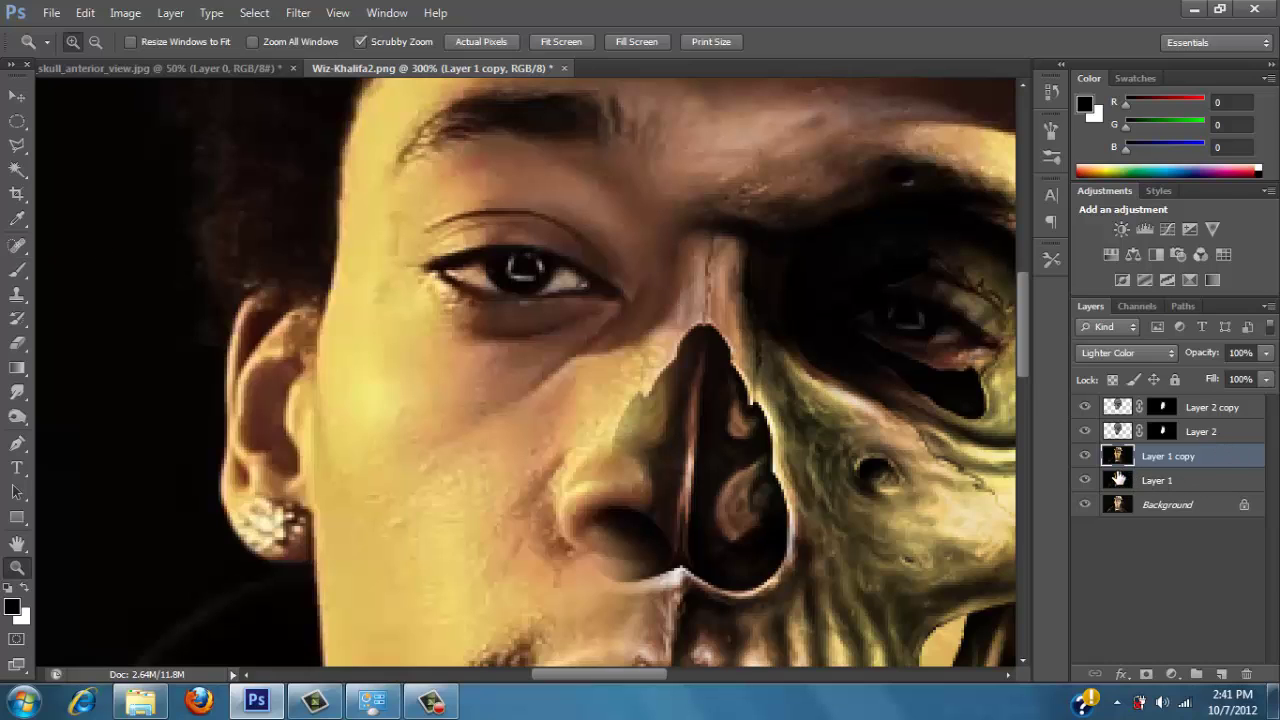
pyautogui.click(1086, 456)
pyautogui.click(1086, 456)
pyautogui.keyDown('alt'); pyautogui.click(240, 545); pyautogui.keyUp('alt')
pyautogui.keyDown('alt'); pyautogui.click(240, 545); pyautogui.keyUp('alt')
pyautogui.keyDown('alt'); pyautogui.click(240, 547); pyautogui.keyUp('alt')
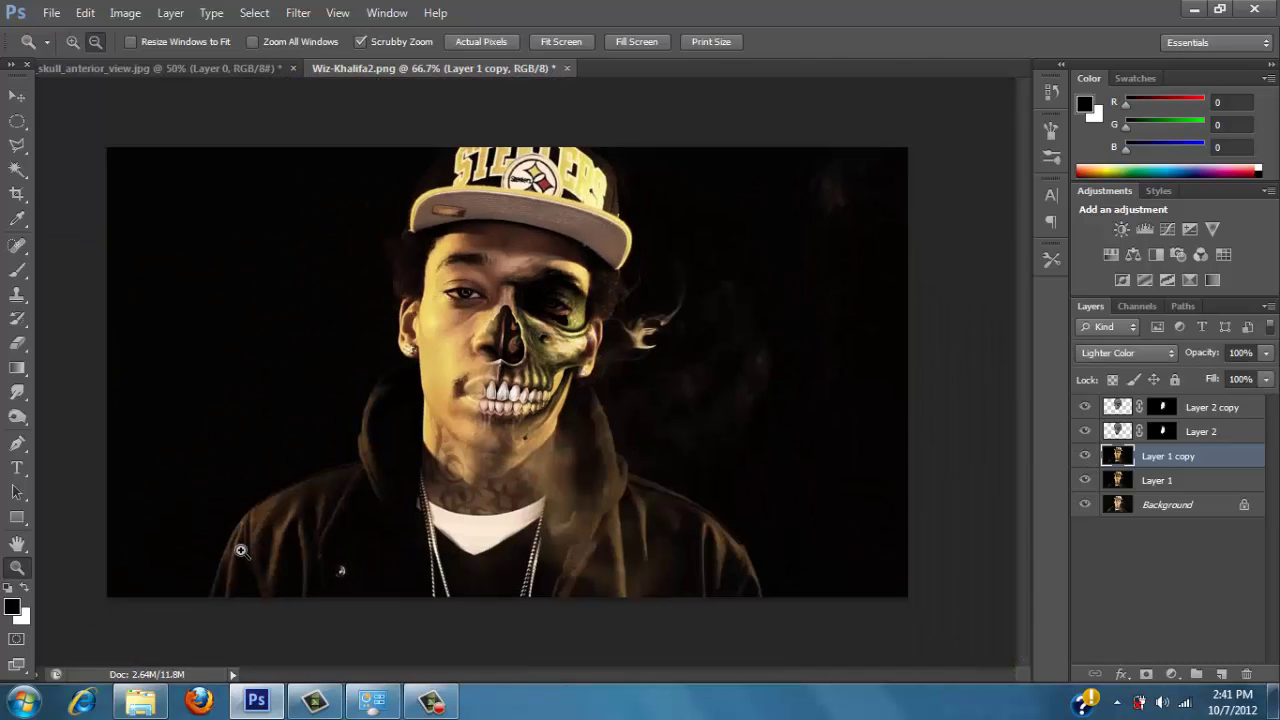
# Compare Layer 1 copy once more, then delete it
pyautogui.click(1086, 456)
pyautogui.click(1087, 456)
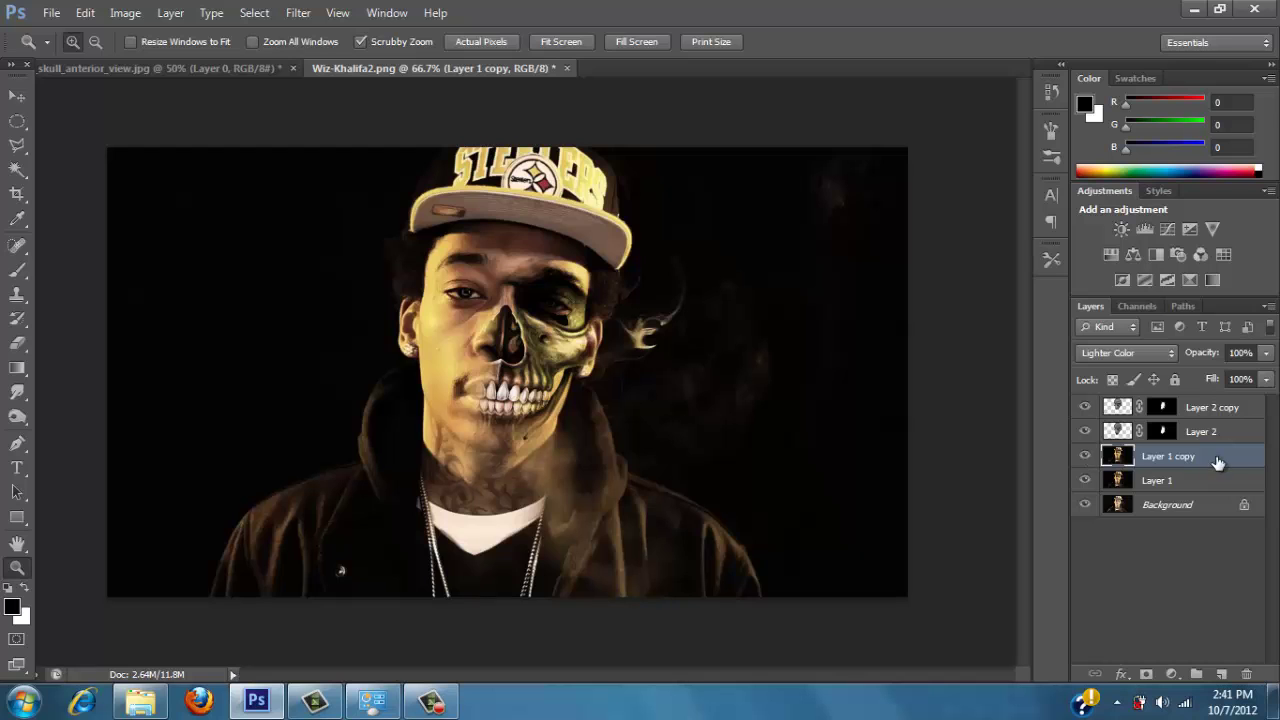
pyautogui.moveTo(1211, 464); pyautogui.dragTo(1246, 674)
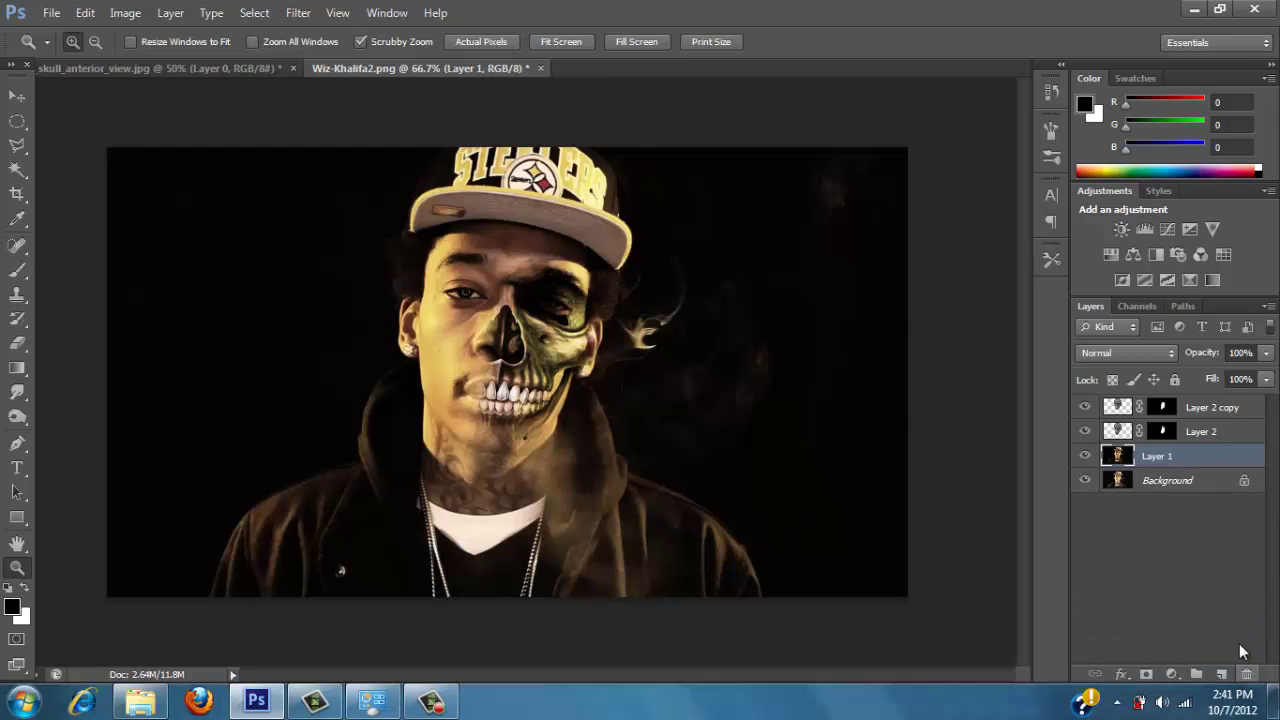
# Zoom in on the face, reapply Liquify from the Filter menu, and undo it
pyautogui.click(365, 350)
pyautogui.click(365, 350)
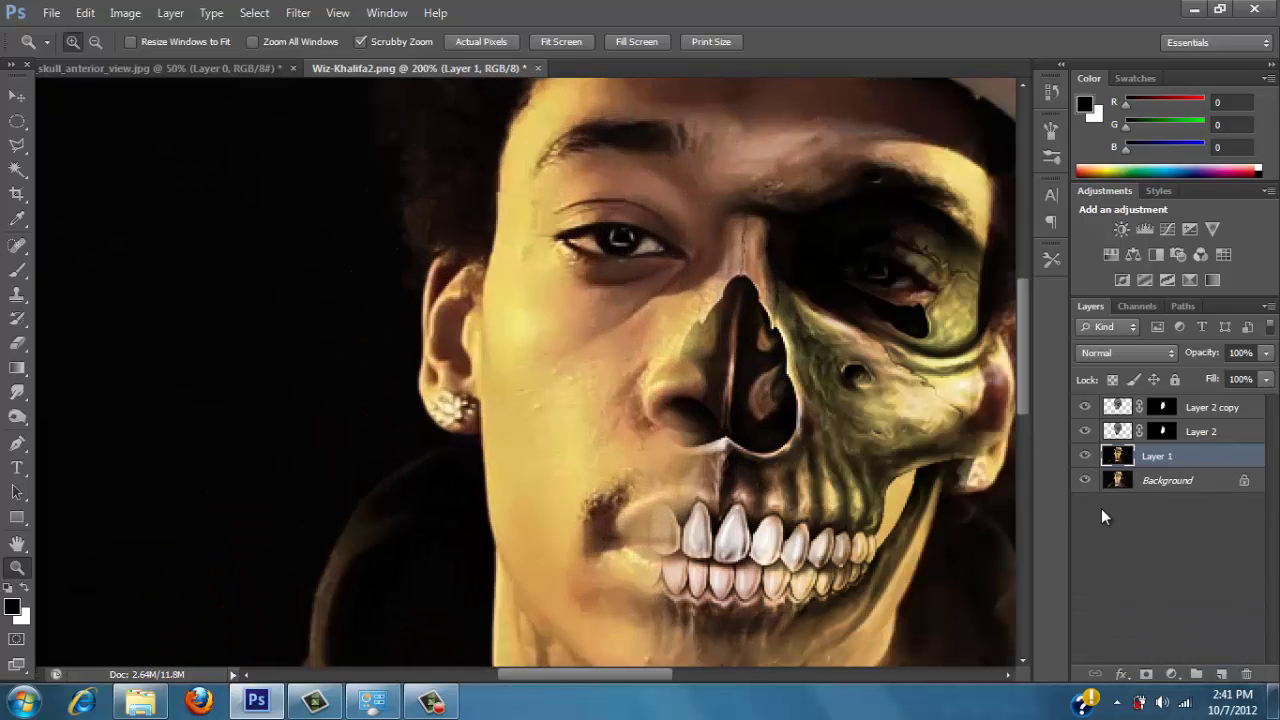
pyautogui.click(298, 12)
pyautogui.click(320, 33)
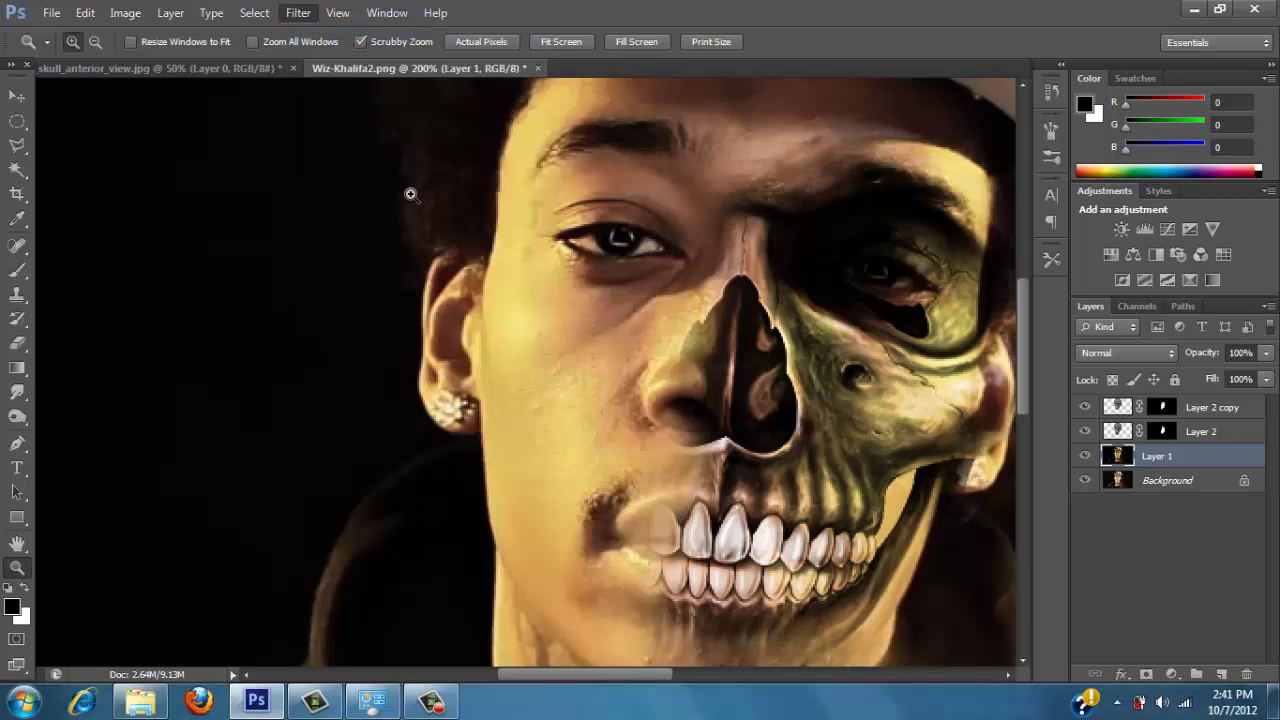
pyautogui.hotkey('ctrl', 'z')
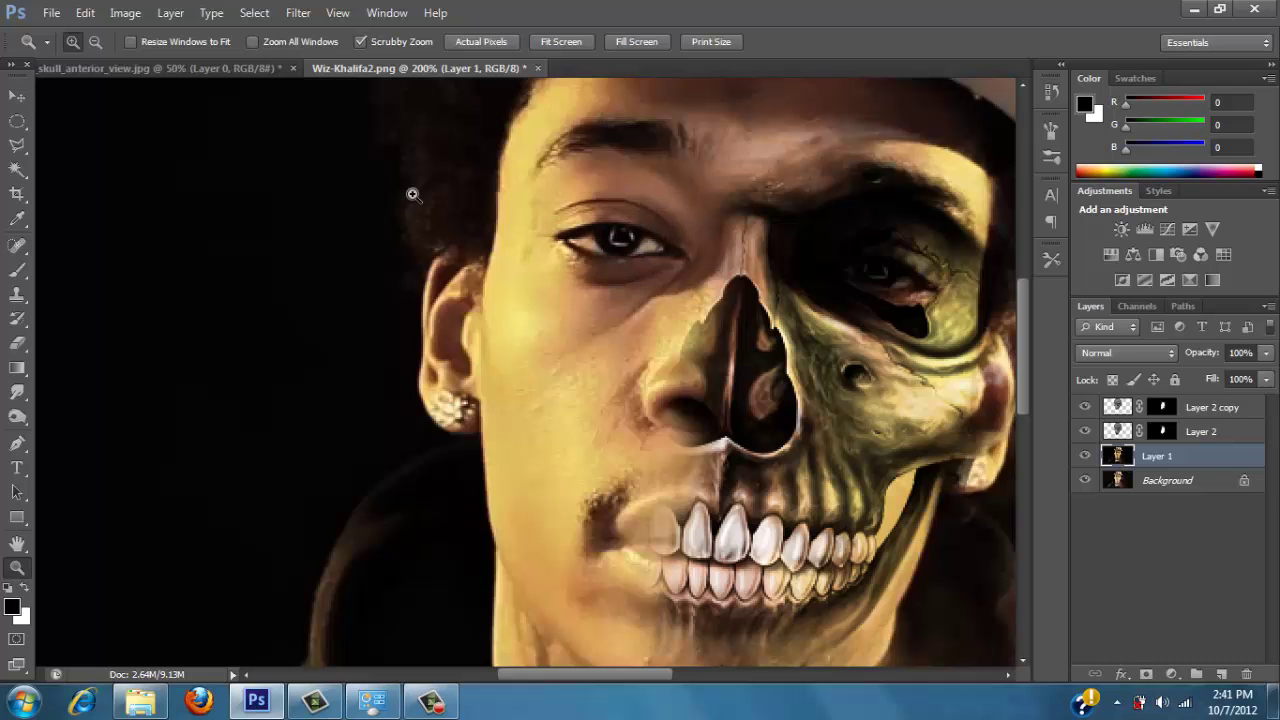
# Warp the left eye with Liquify's Forward Warp at 200% preview zoom and apply it
pyautogui.click(298, 12)
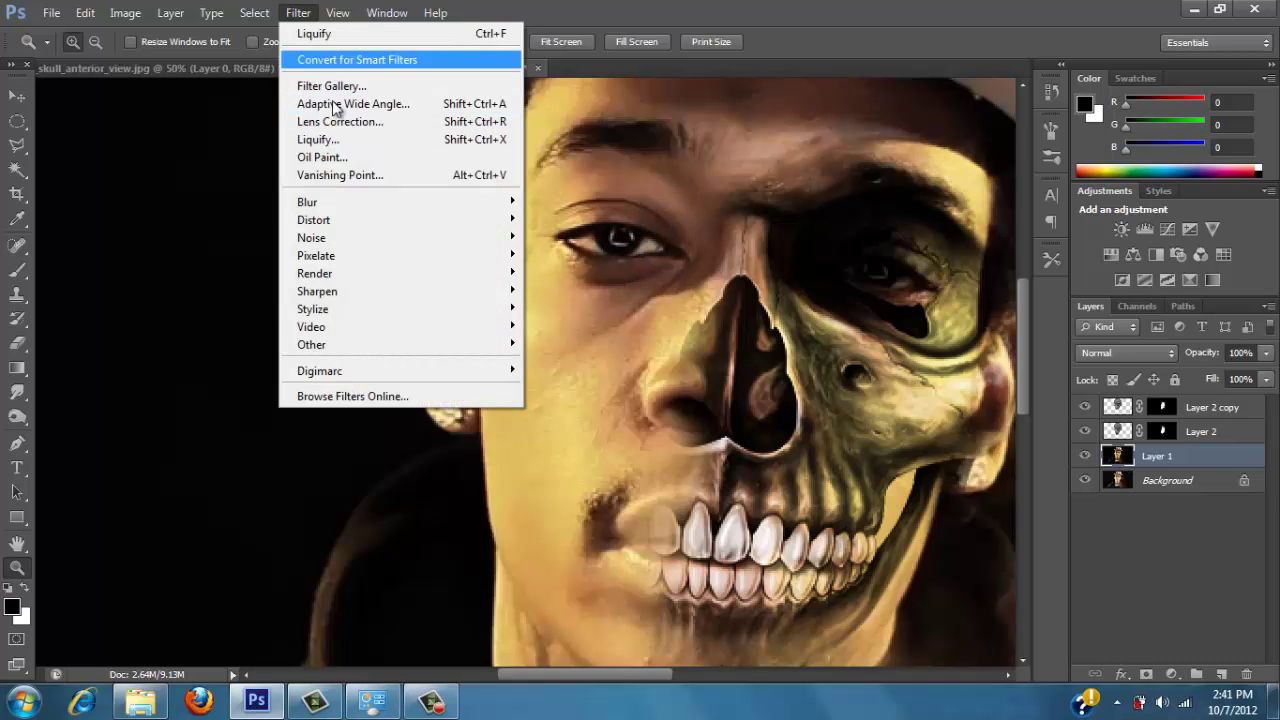
pyautogui.click(320, 140)
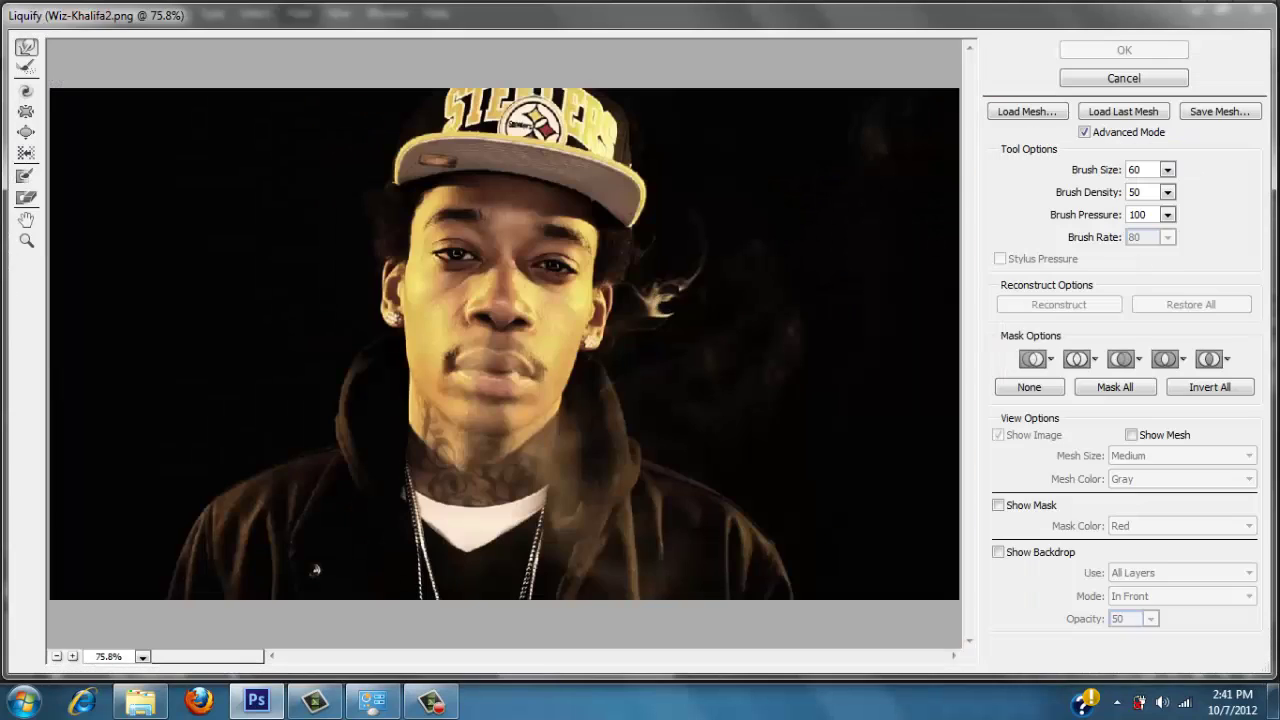
pyautogui.click(26, 240)
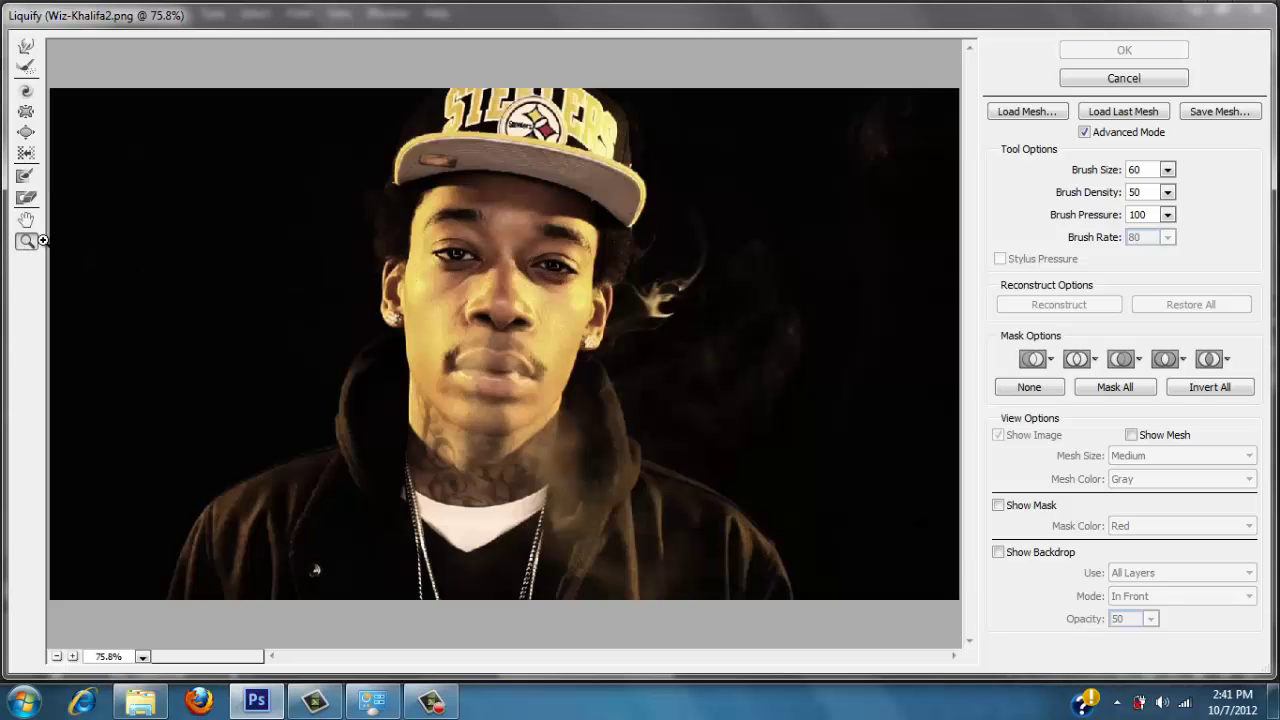
pyautogui.click(460, 243)
pyautogui.click(486, 258)
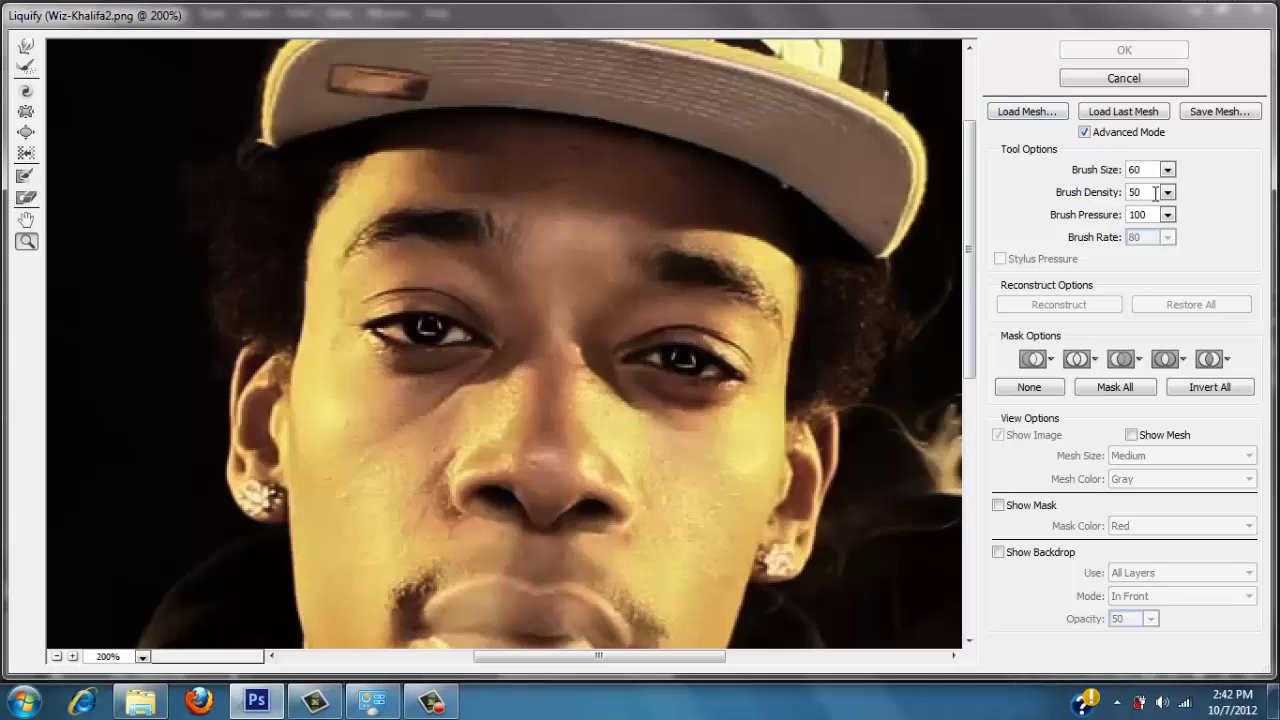
pyautogui.click(24, 50)
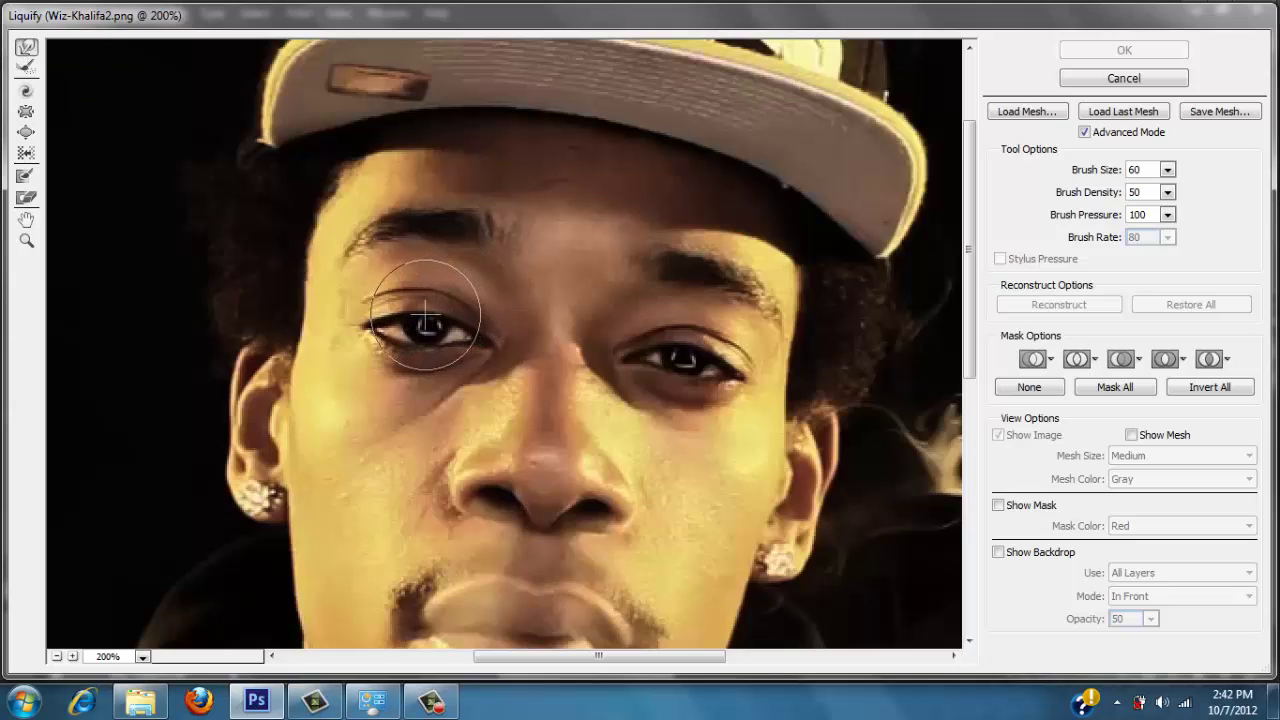
pyautogui.moveTo(426, 318)
pyautogui.mouseDown()
pyautogui.moveTo(402, 310)
pyautogui.moveTo(423, 320)
pyautogui.moveTo(406, 344)
pyautogui.moveTo(432, 334)
pyautogui.moveTo(413, 347)
pyautogui.moveTo(380, 323)
pyautogui.moveTo(390, 336)
pyautogui.mouseUp()
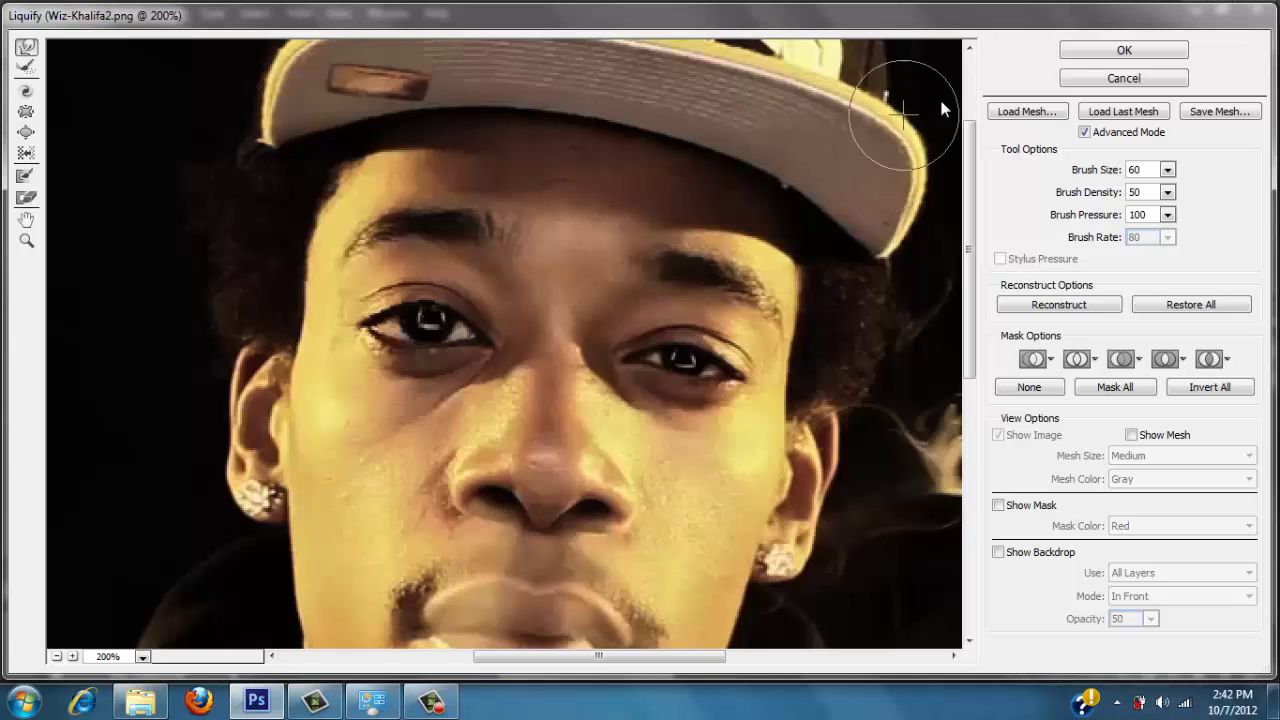
pyautogui.click(1080, 58)
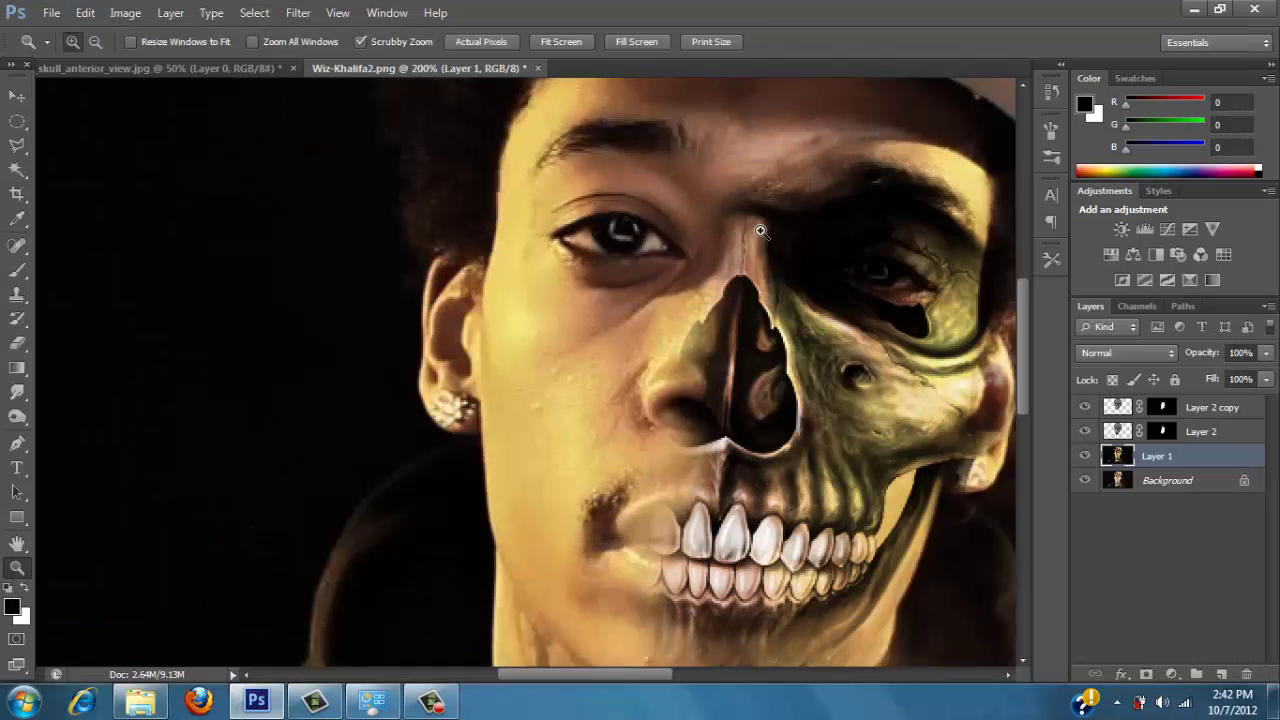
# Zoom in and paint the left eye's lower lid and white black with a small brush
pyautogui.click(669, 229)
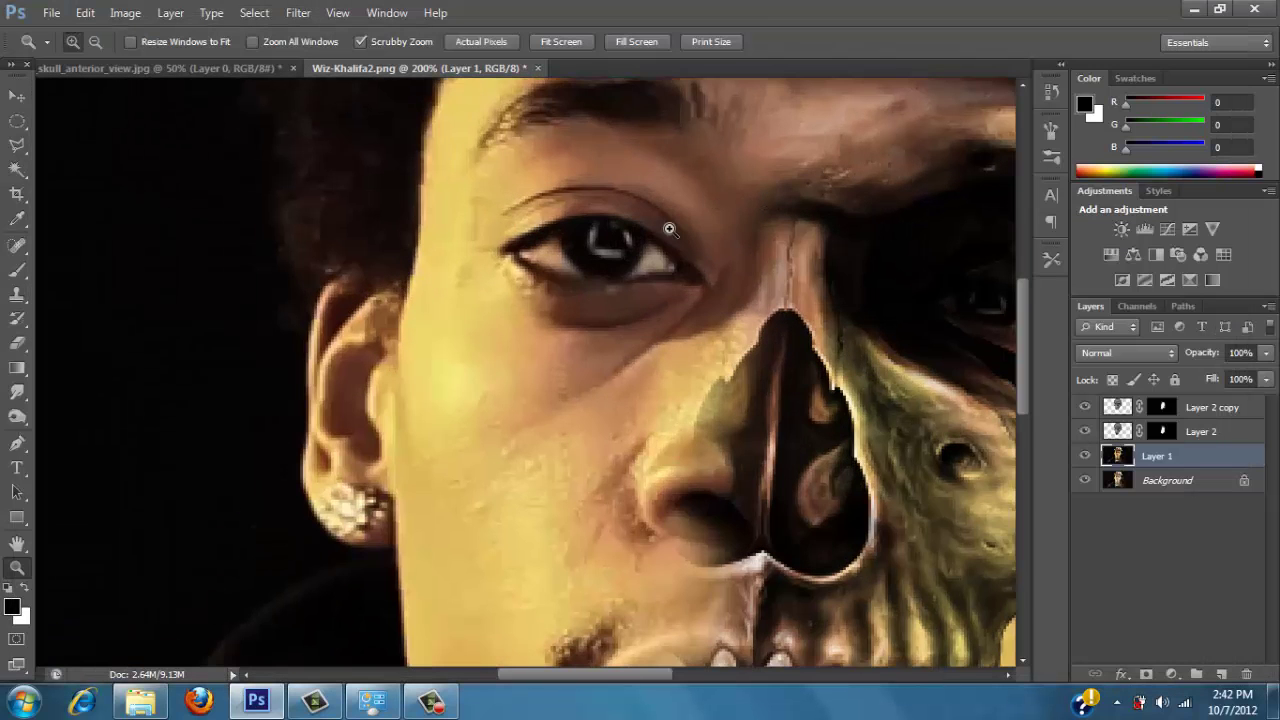
pyautogui.click(17, 270)
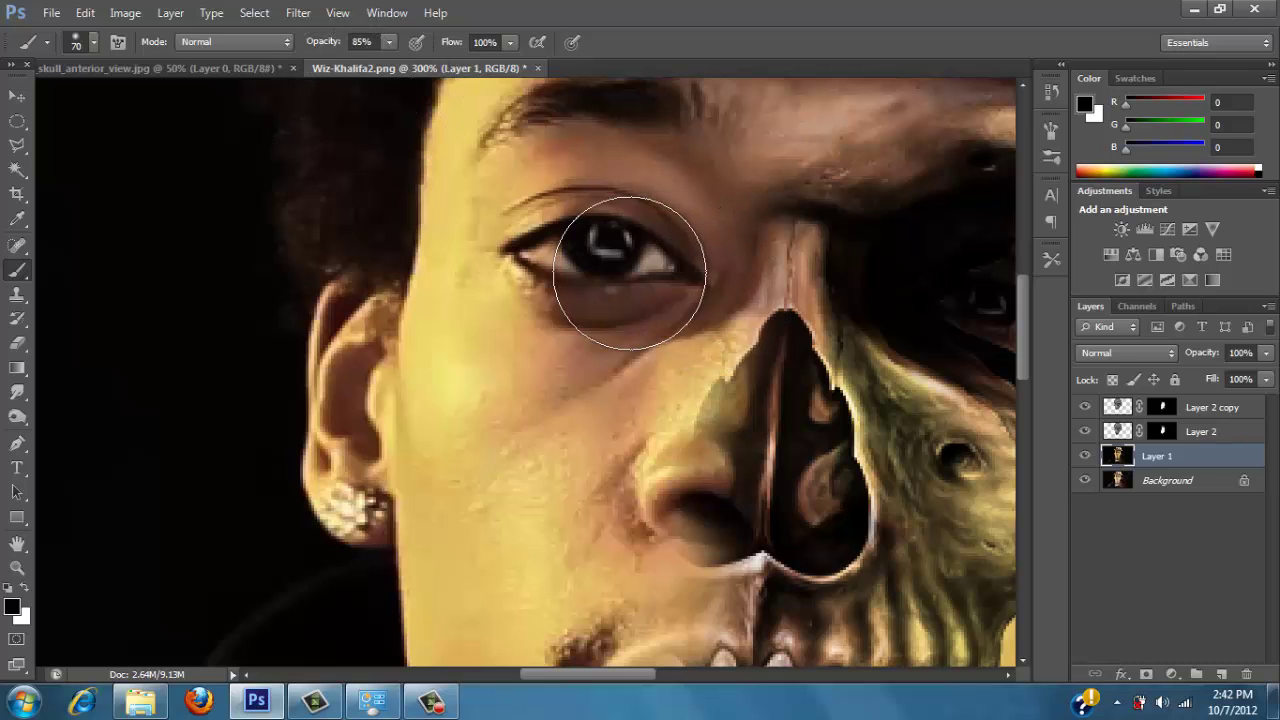
pyautogui.press('[')
pyautogui.press('[')
pyautogui.press('[')
pyautogui.press('[')
pyautogui.press('[')
pyautogui.press('[')
pyautogui.press('[')
pyautogui.press('[')
pyautogui.press('[')
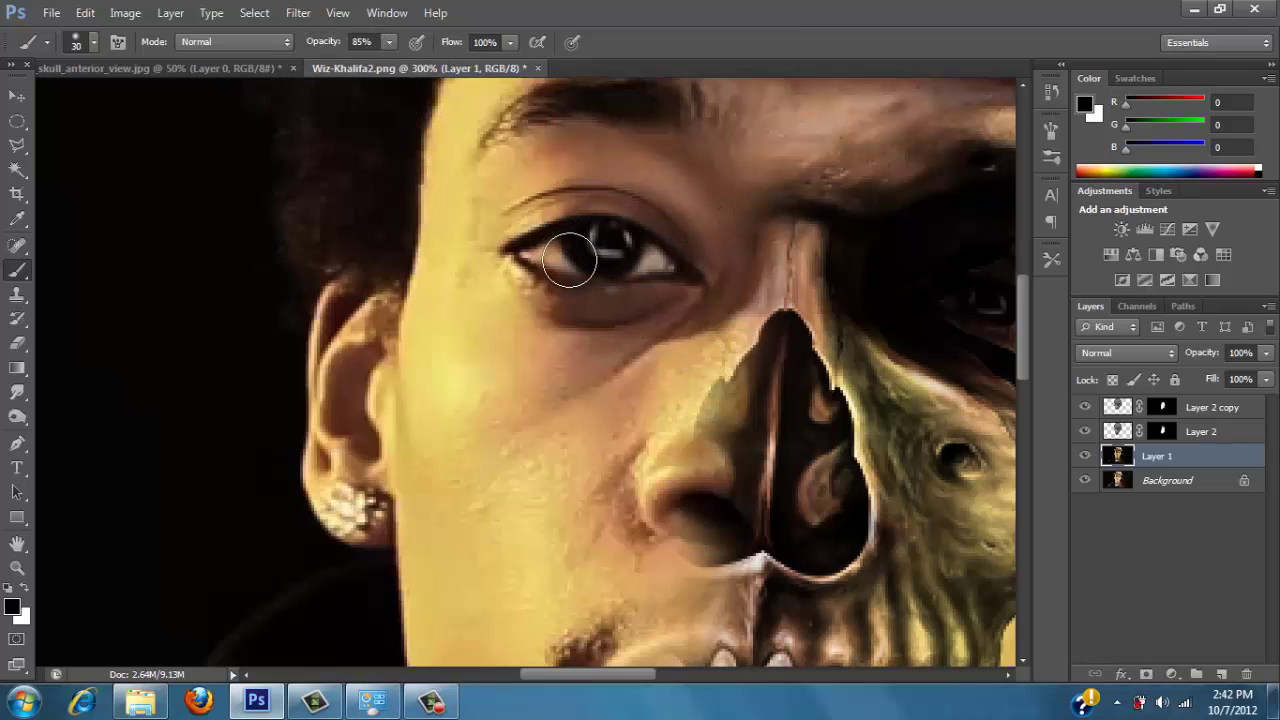
pyautogui.moveTo(558, 250)
pyautogui.mouseDown()
pyautogui.moveTo(570, 267)
pyautogui.moveTo(539, 255)
pyautogui.moveTo(555, 260)
pyautogui.mouseUp()
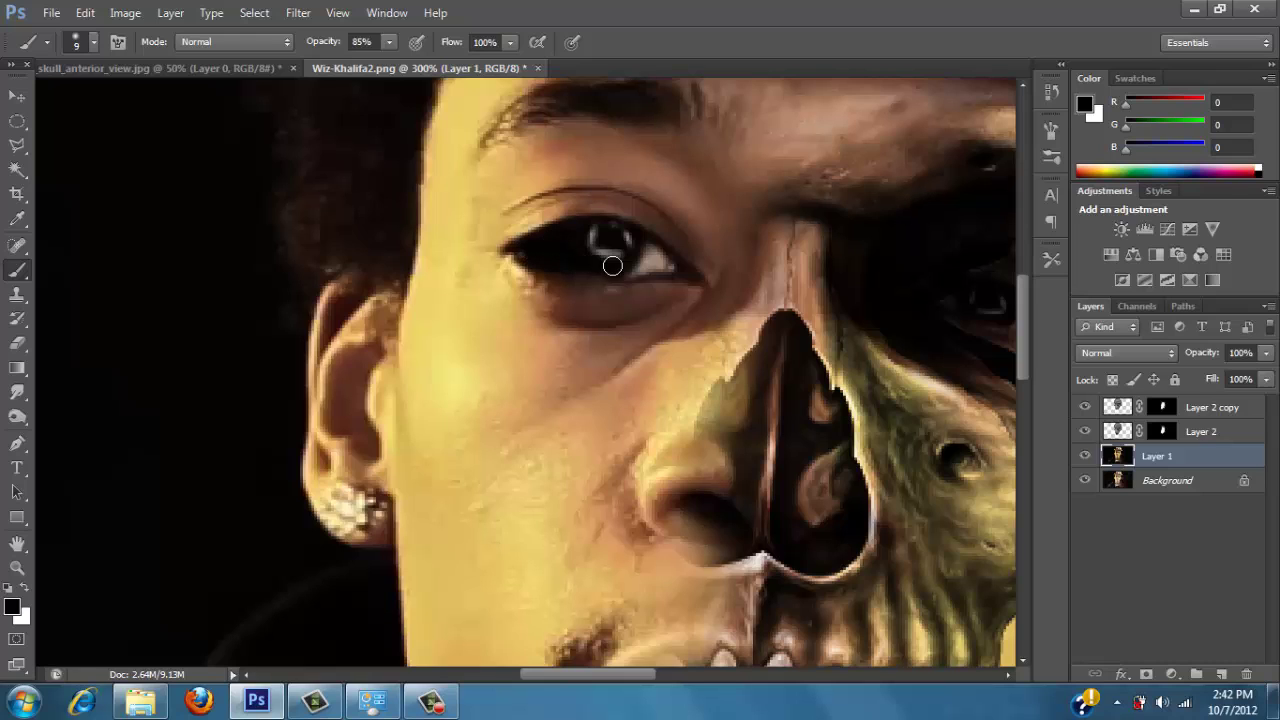
pyautogui.moveTo(613, 265); pyautogui.dragTo(667, 262)
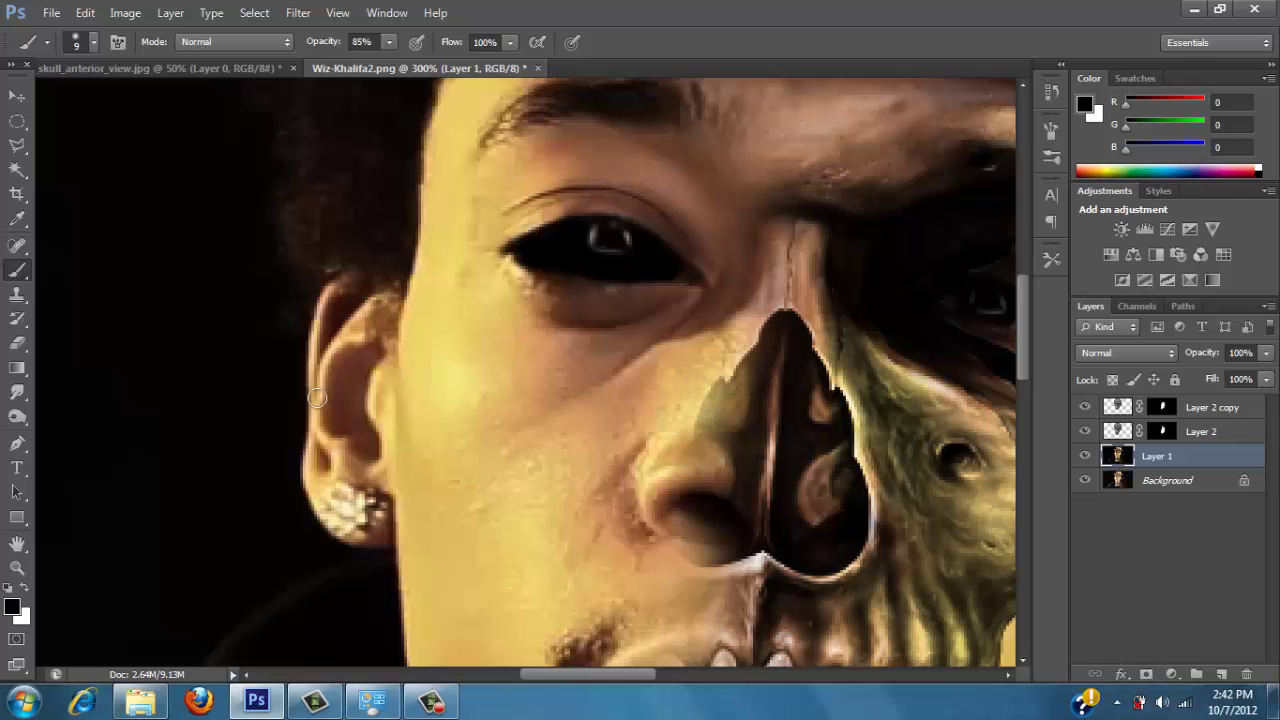
# Touch up the skull-side eye with a size-10 eraser, then zoom out to the whole face
pyautogui.click(30, 564)
pyautogui.keyDown('alt'); pyautogui.click(357, 414); pyautogui.keyUp('alt')
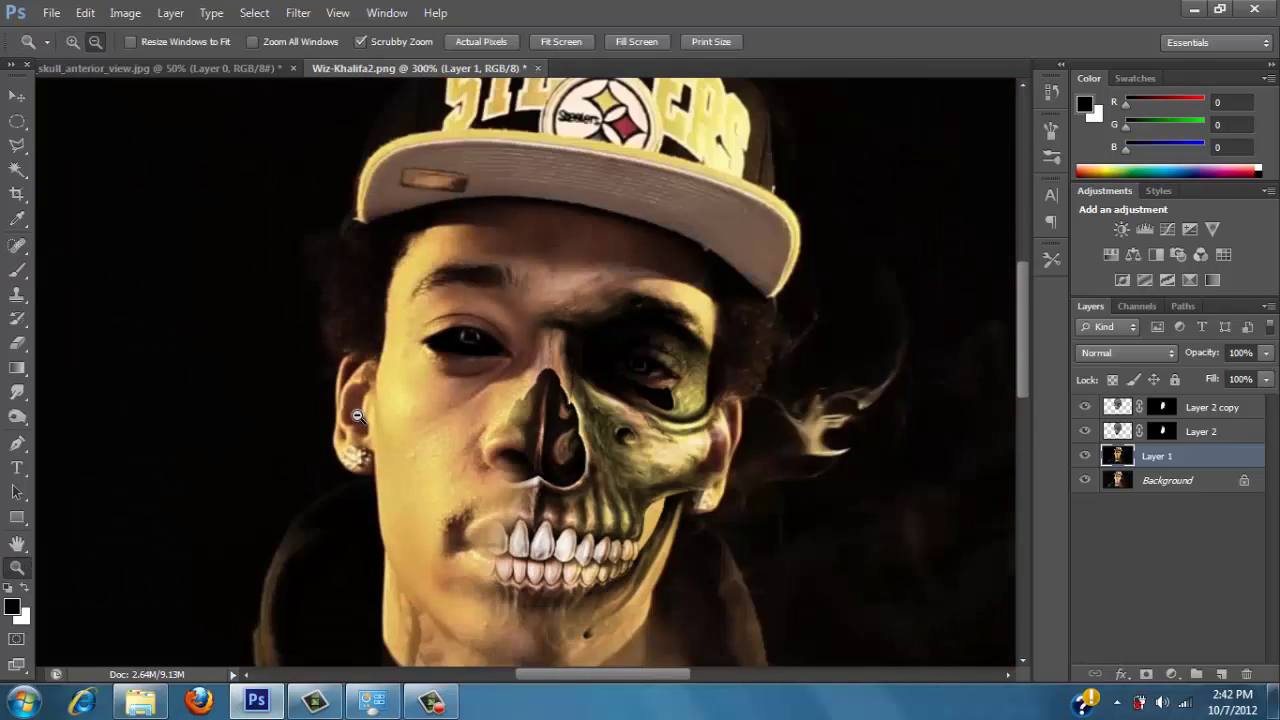
pyautogui.keyDown('alt'); pyautogui.click(357, 414); pyautogui.keyUp('alt')
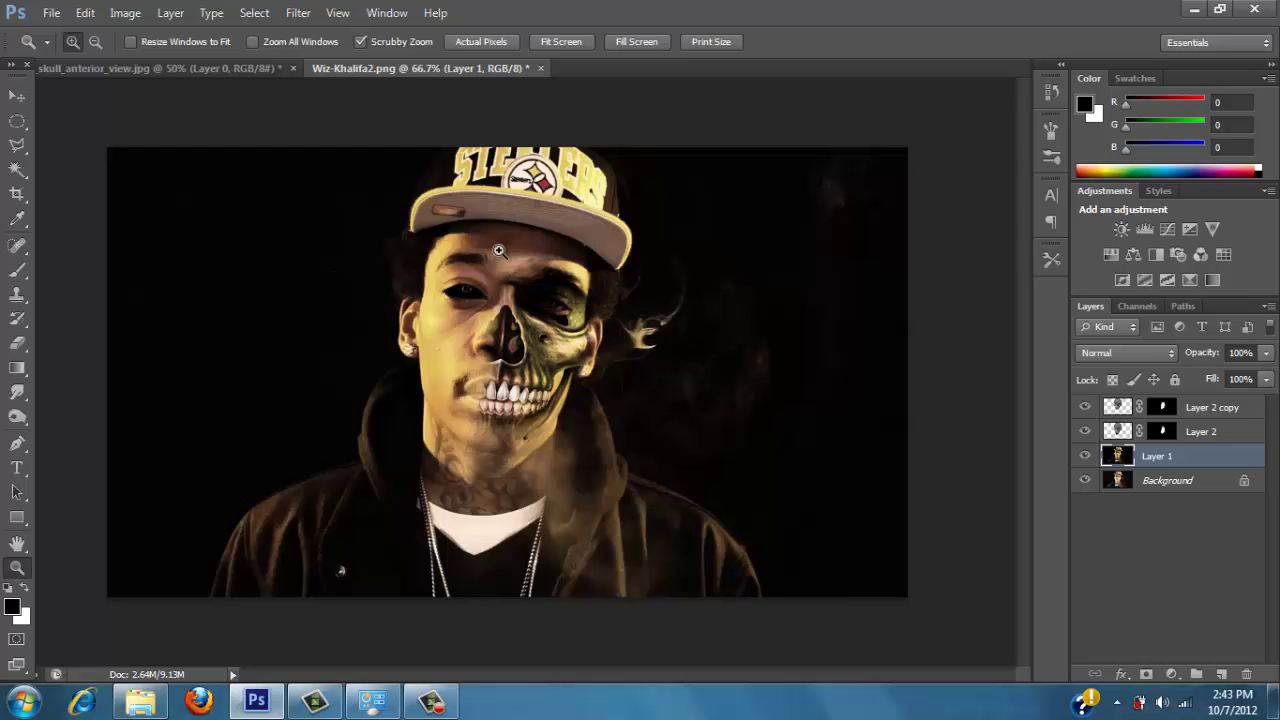
pyautogui.click(628, 281)
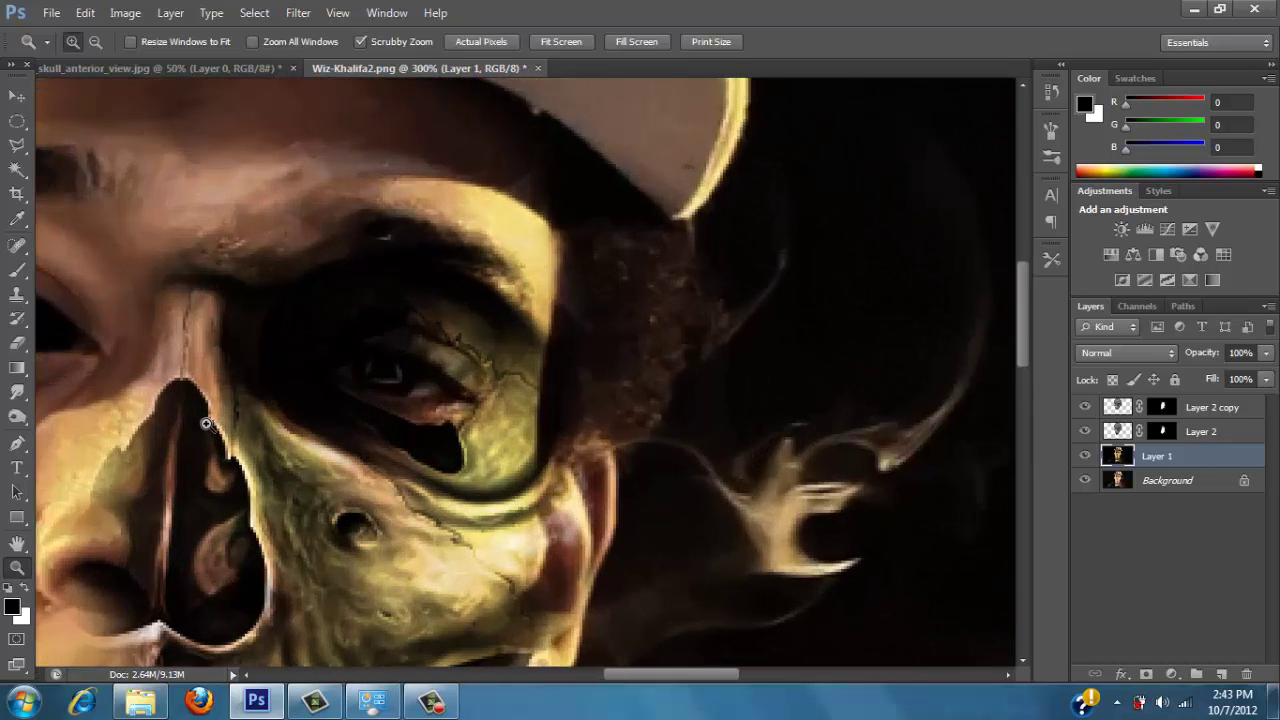
pyautogui.click(17, 270)
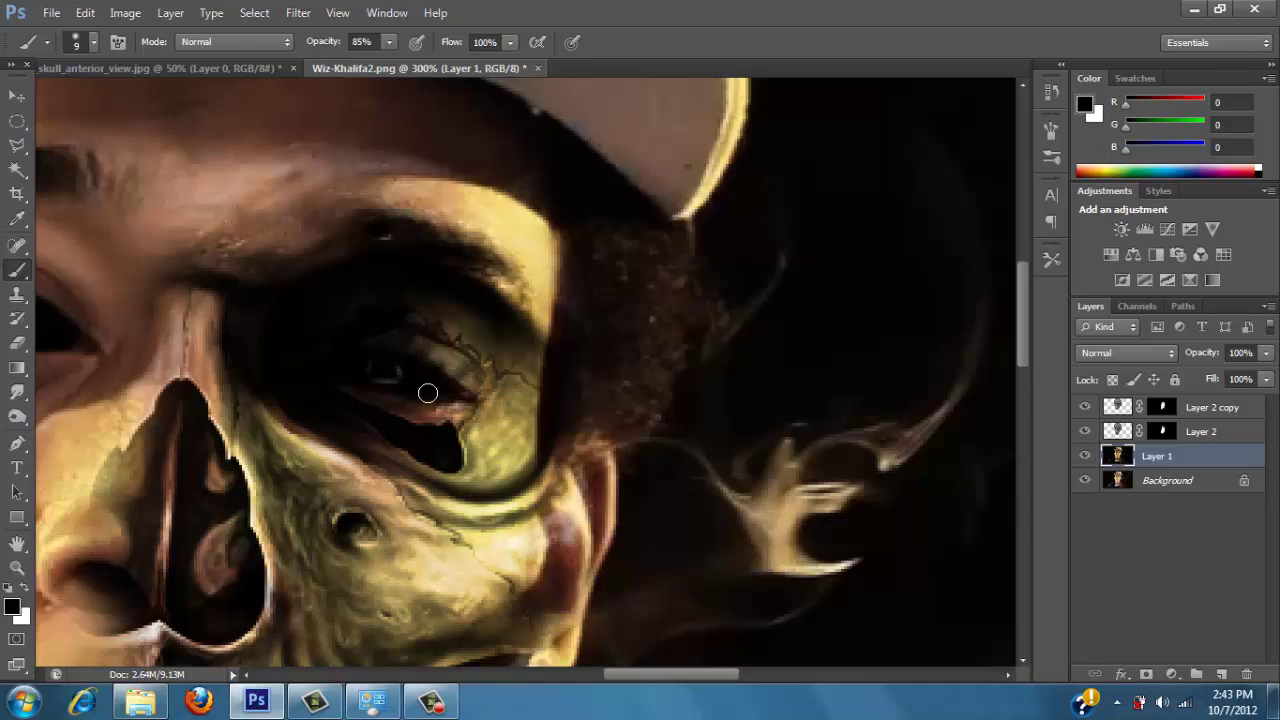
pyautogui.click(17, 343)
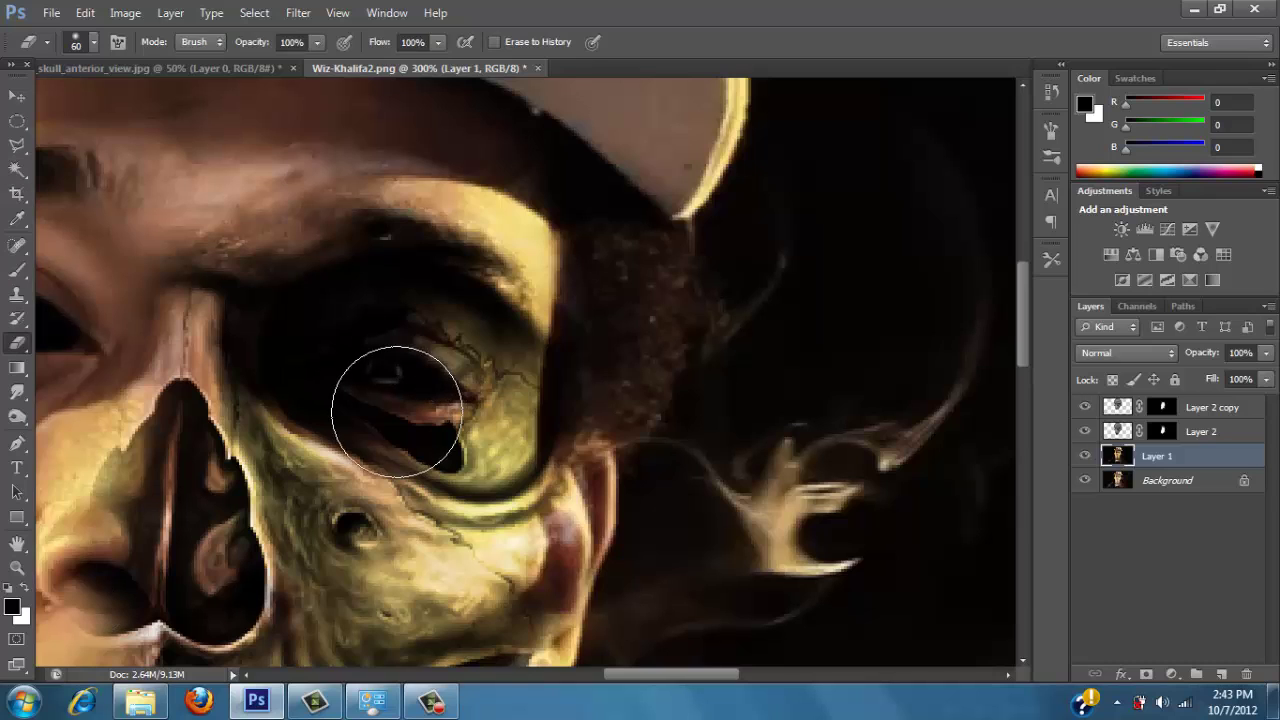
pyautogui.press('[')
pyautogui.press('[')
pyautogui.press('[')
pyautogui.press('[')
pyautogui.press('[')
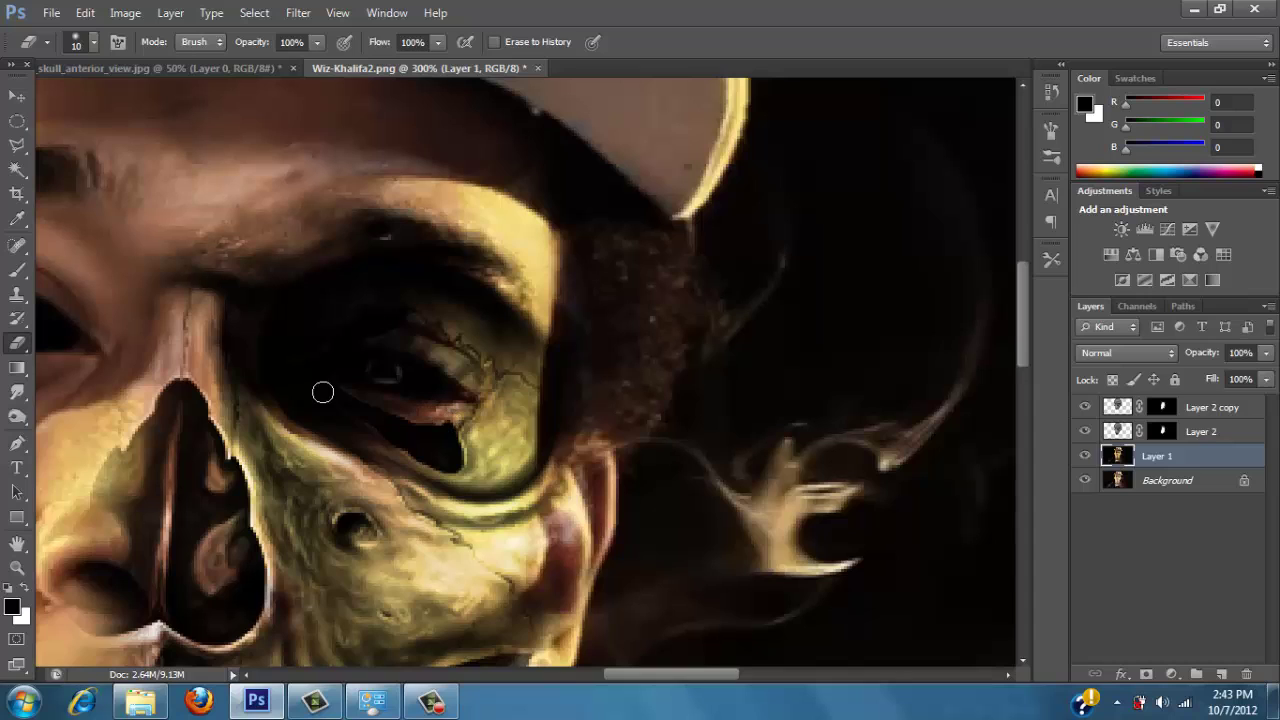
pyautogui.press('b')
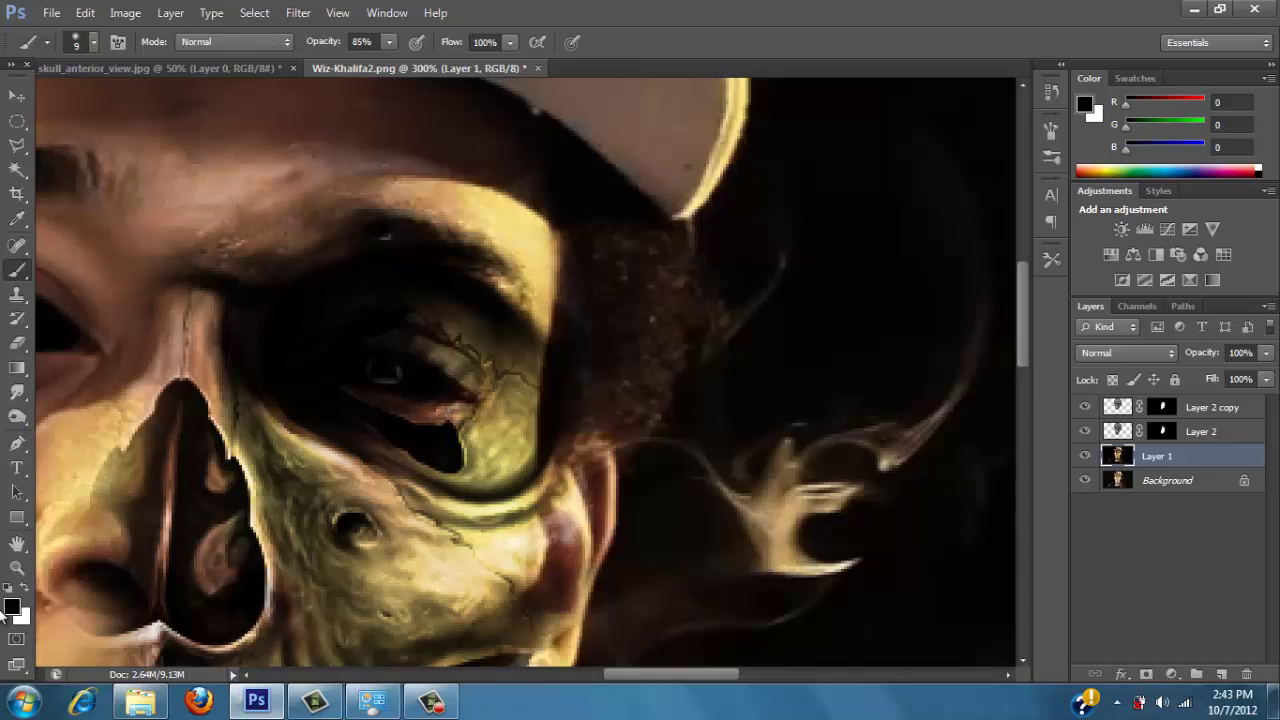
pyautogui.click(17, 566)
pyautogui.keyDown('alt'); pyautogui.click(364, 492); pyautogui.keyUp('alt')
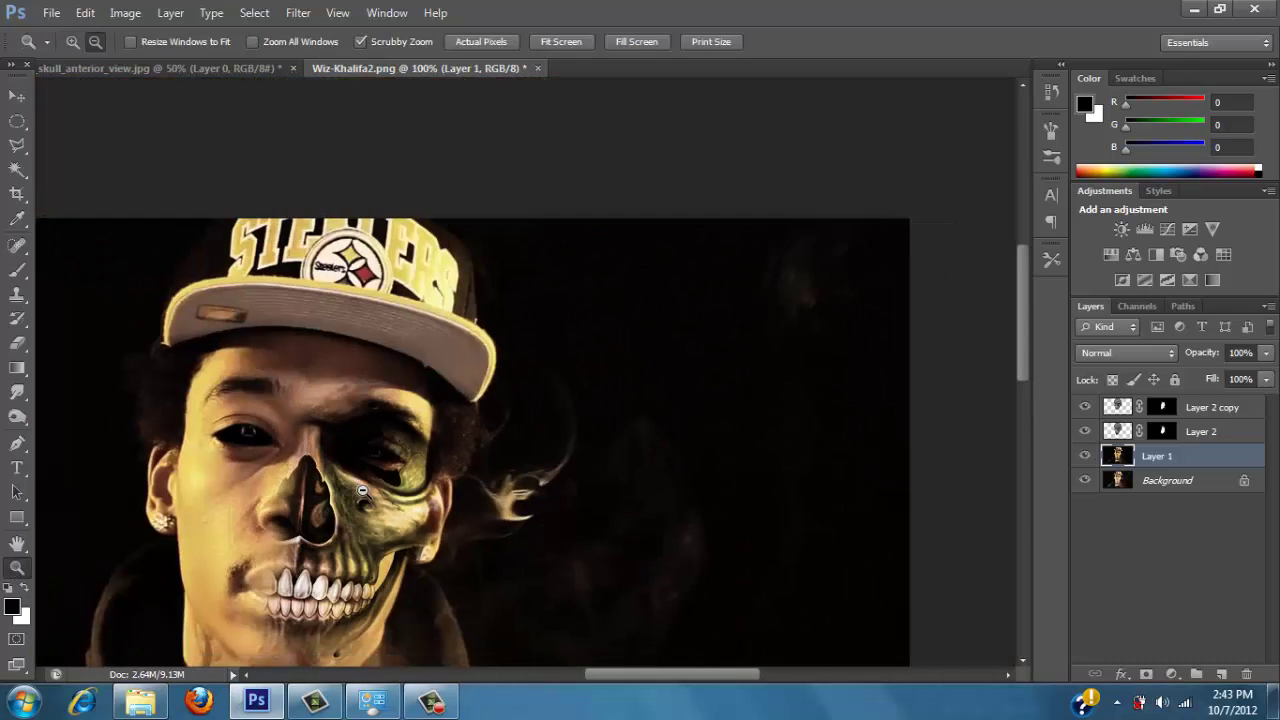
# Pull the left and top-right crop edges inward around the man and commit the crop
pyautogui.keyDown('alt'); pyautogui.click(364, 492); pyautogui.keyUp('alt')
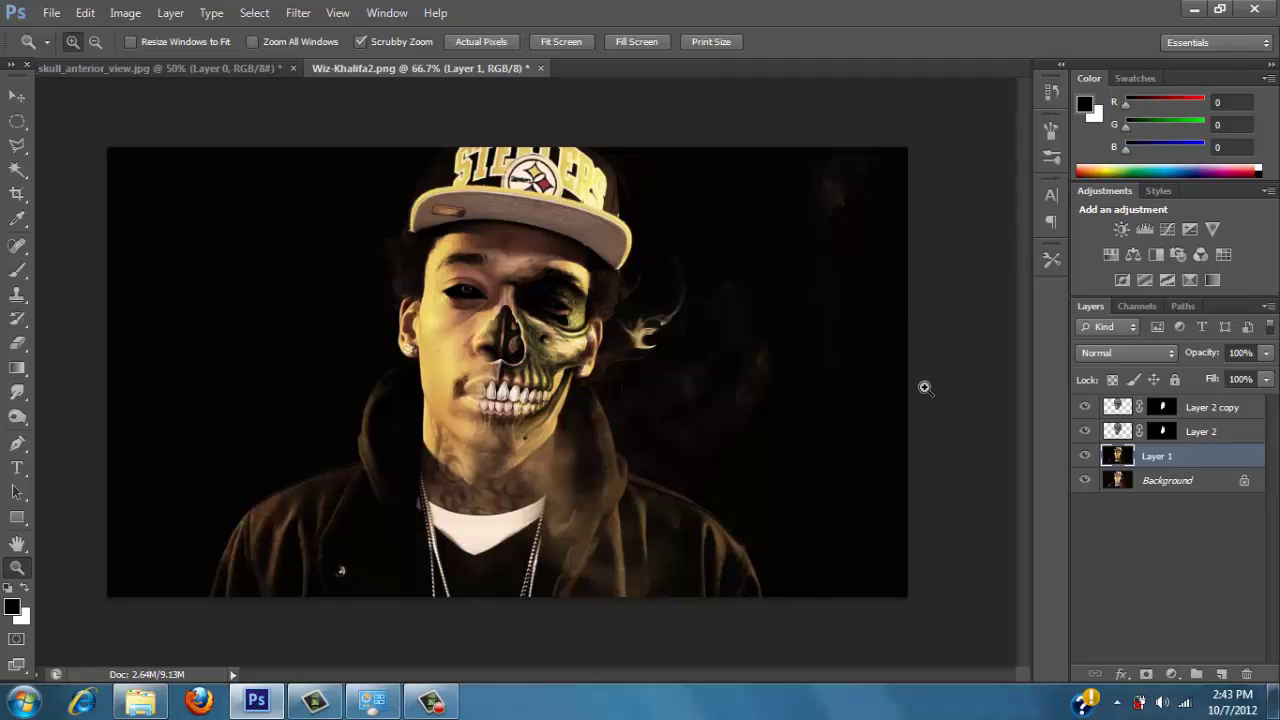
pyautogui.click(1116, 432)
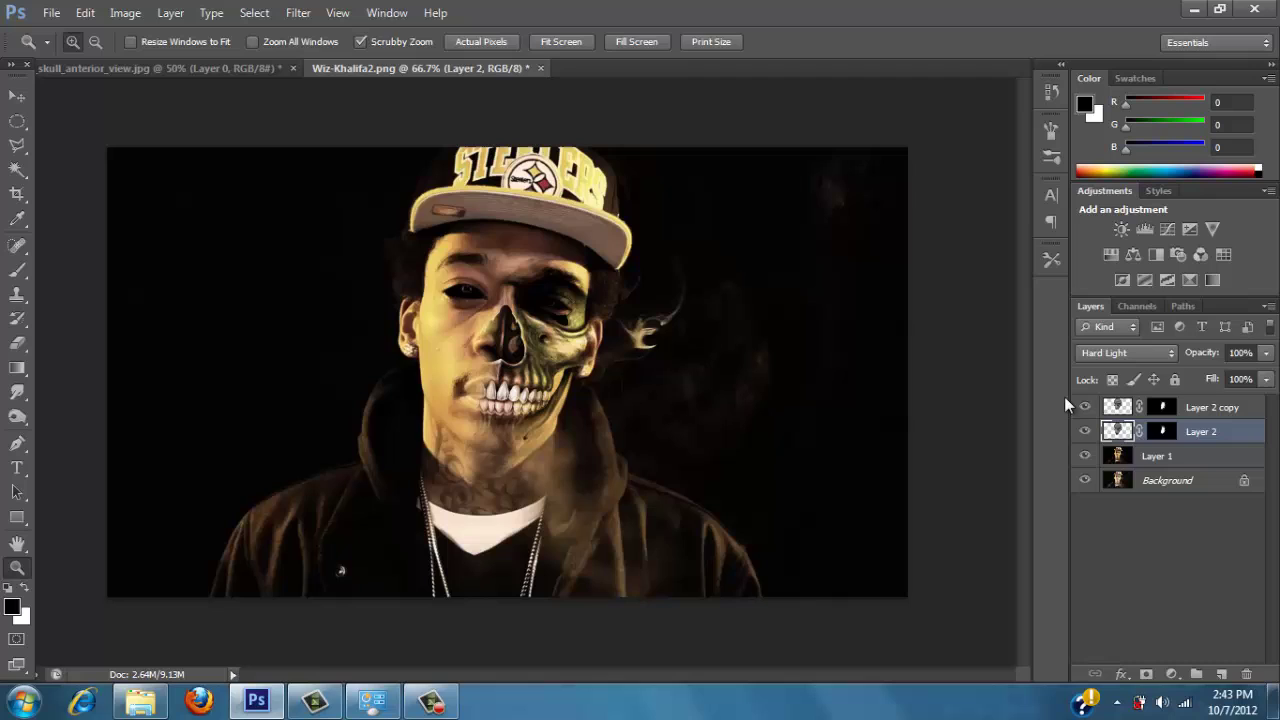
pyautogui.click(1118, 457)
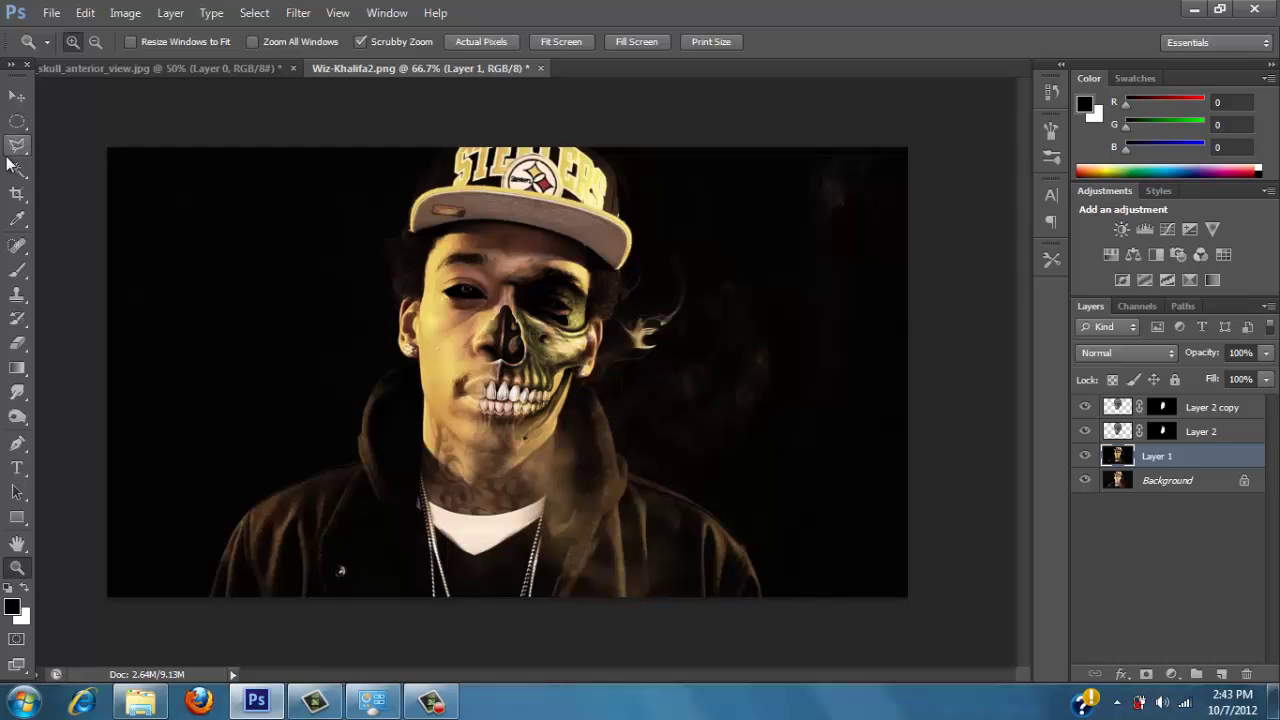
pyautogui.click(17, 194)
pyautogui.moveTo(115, 156); pyautogui.dragTo(157, 155)
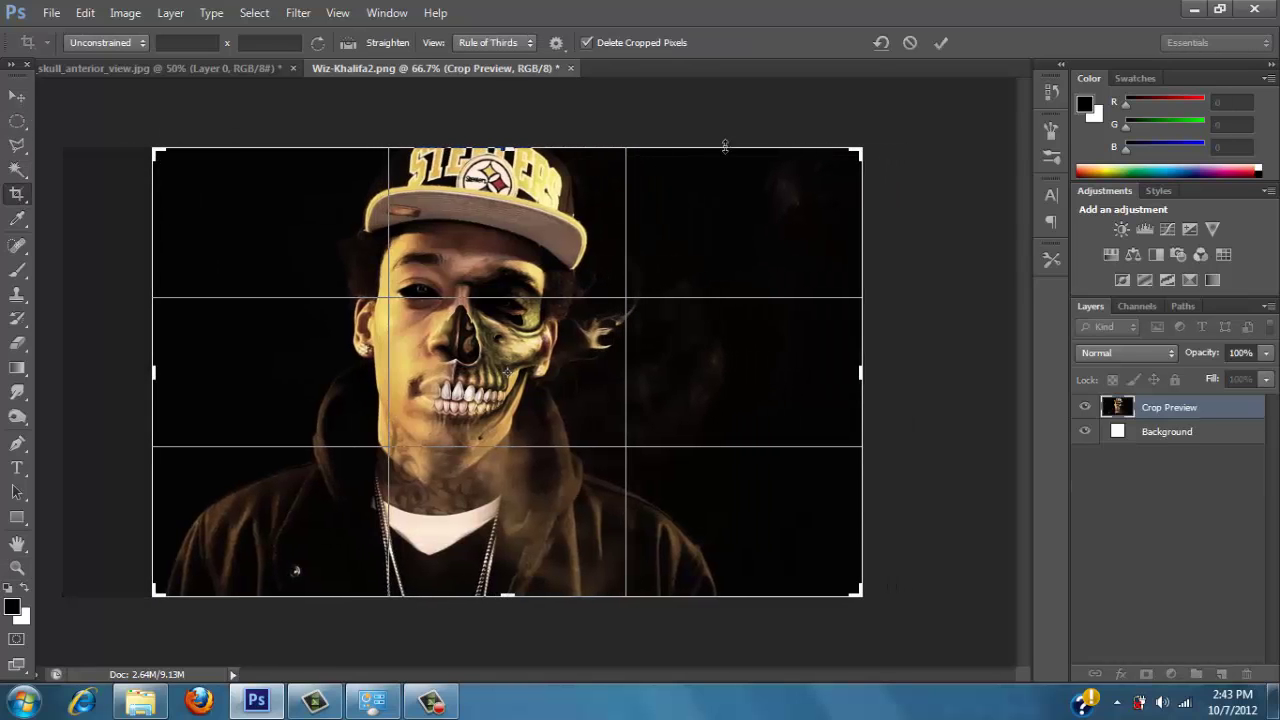
pyautogui.moveTo(858, 152); pyautogui.dragTo(797, 149)
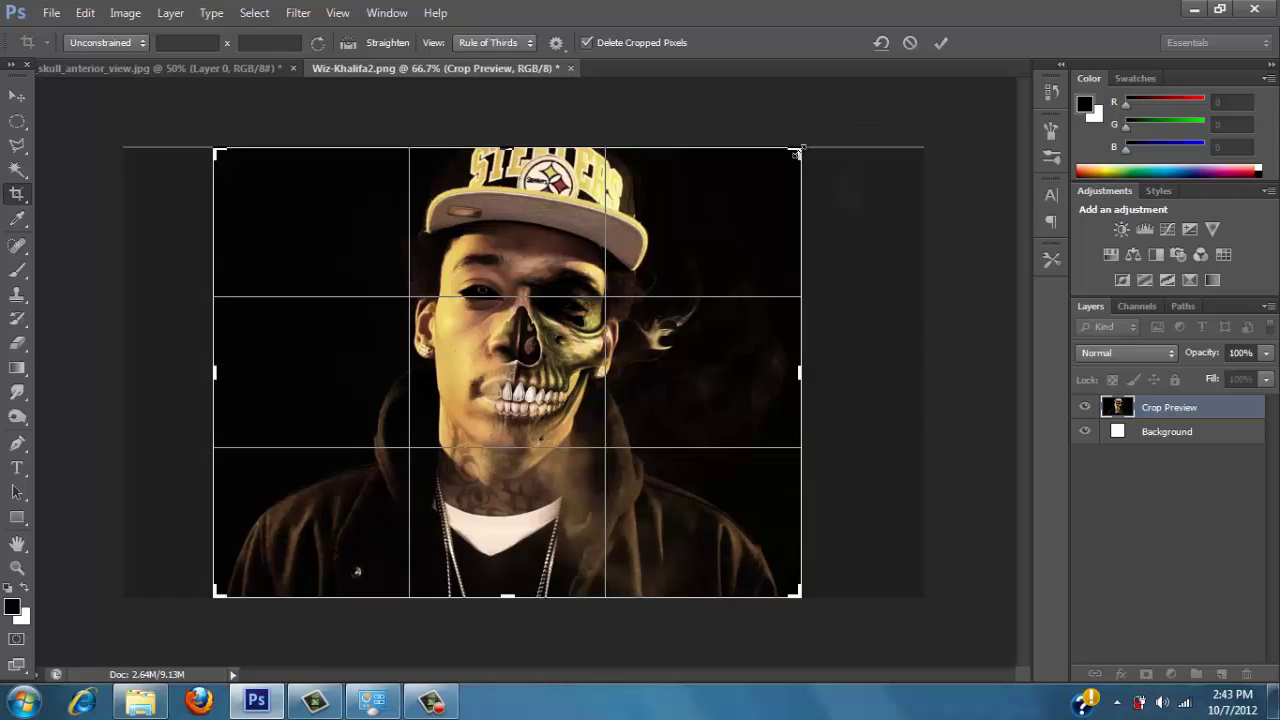
pyautogui.press('Return')
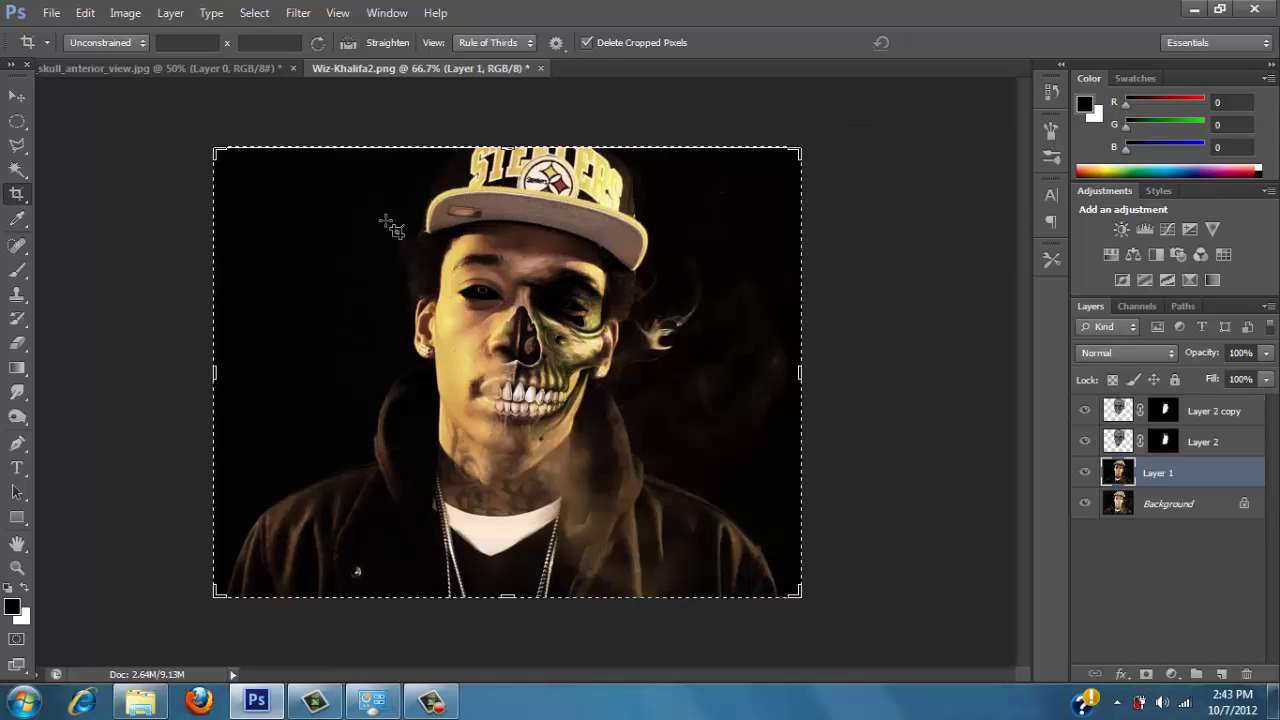
# Nudge Layer 1 up over the top white strip; attempt moving the locked Background and dismiss the warning
pyautogui.click(15, 97)
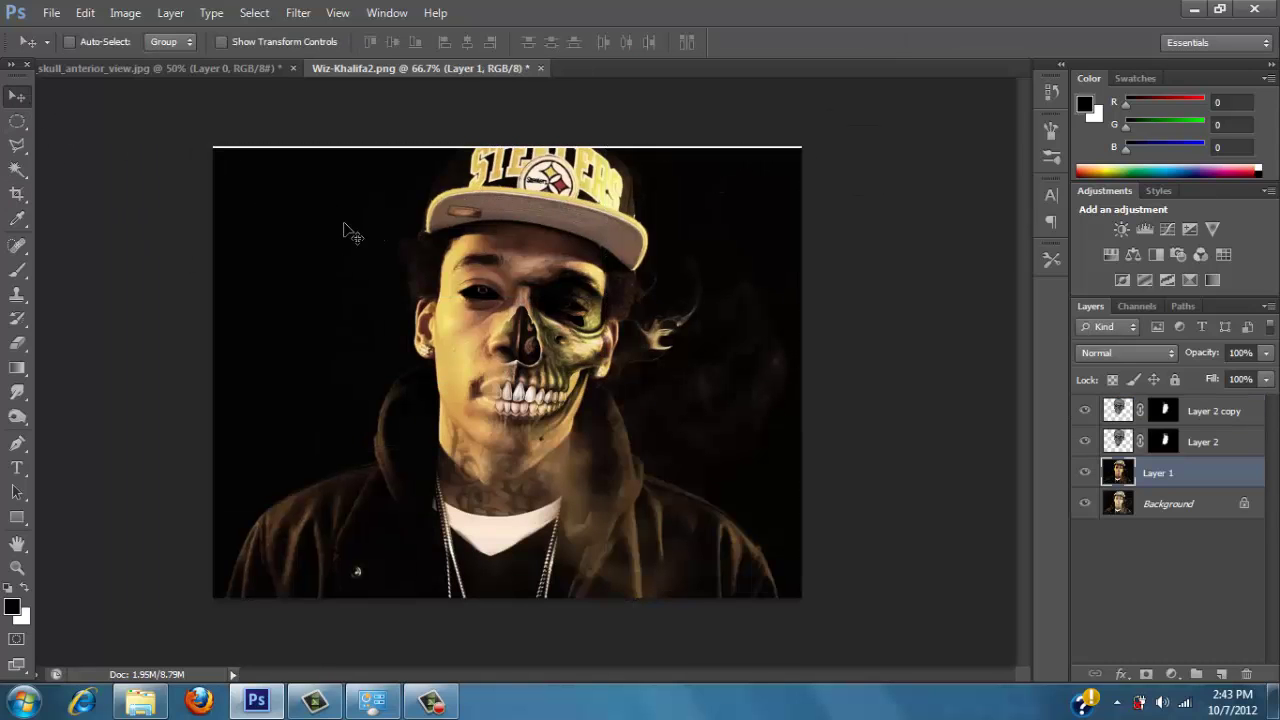
pyautogui.moveTo(350, 228); pyautogui.dragTo(350, 225)
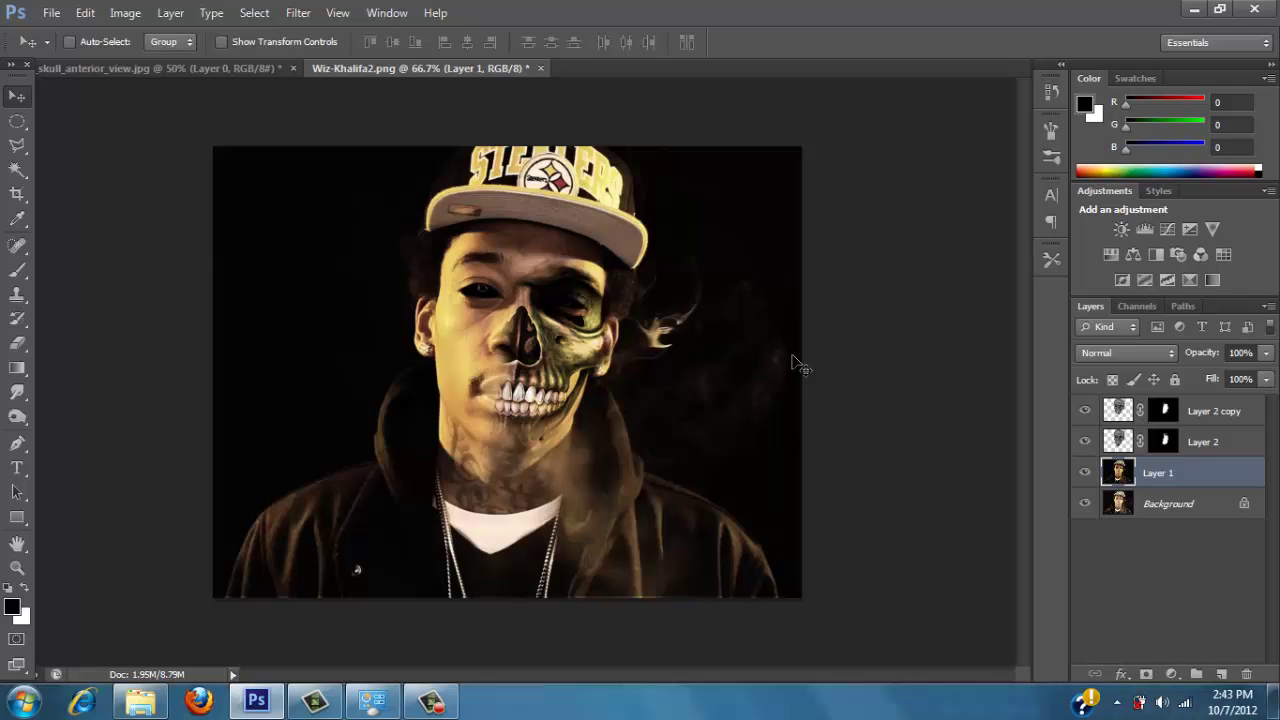
pyautogui.moveTo(794, 363); pyautogui.dragTo(795, 365)
pyautogui.click(1178, 505)
pyautogui.moveTo(748, 455); pyautogui.dragTo(746, 460)
pyautogui.click(800, 462)
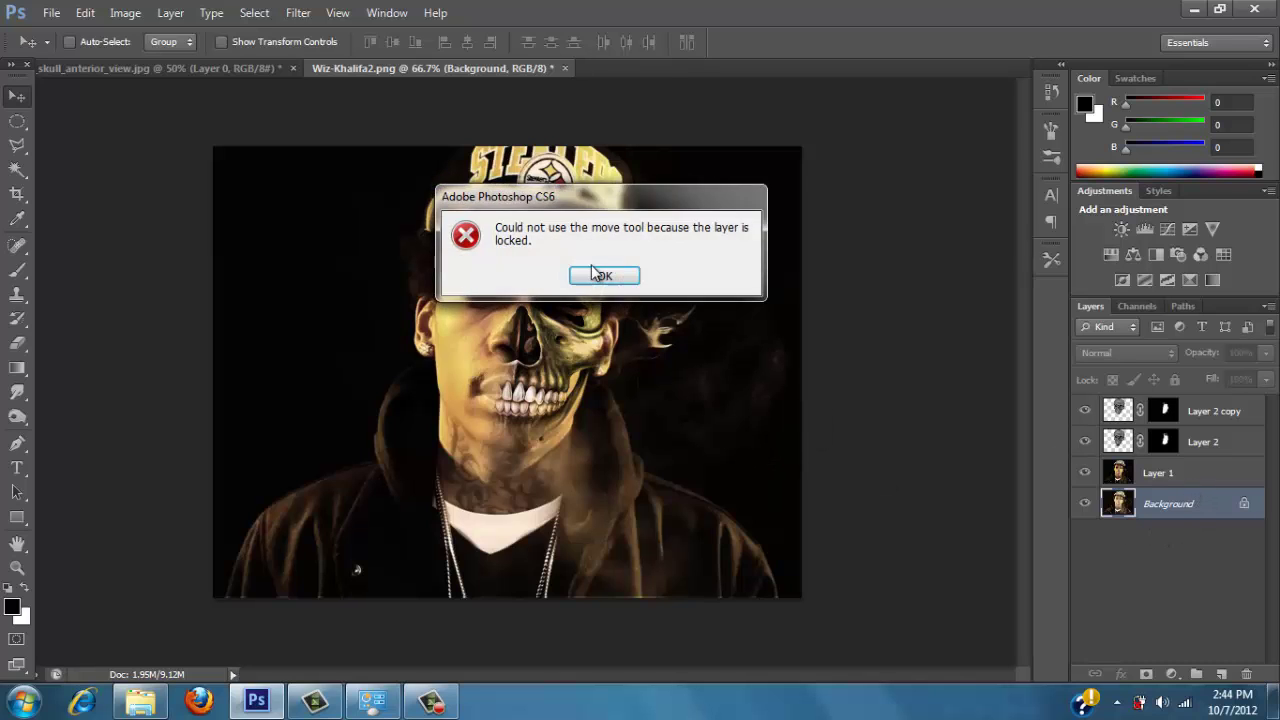
pyautogui.press('Return')
# Nudge Layer 1 down a pixel and free-transform its corner to the canvas's top-left
pyautogui.click(1199, 477)
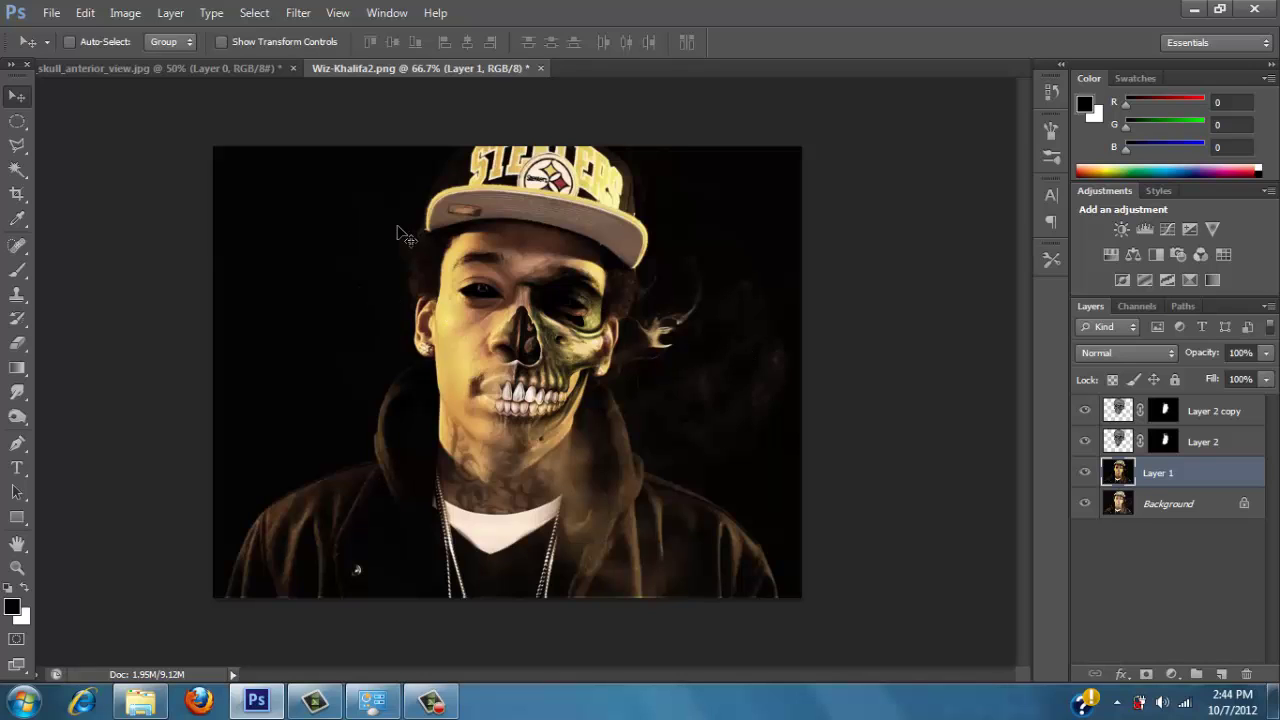
pyautogui.press('Down')
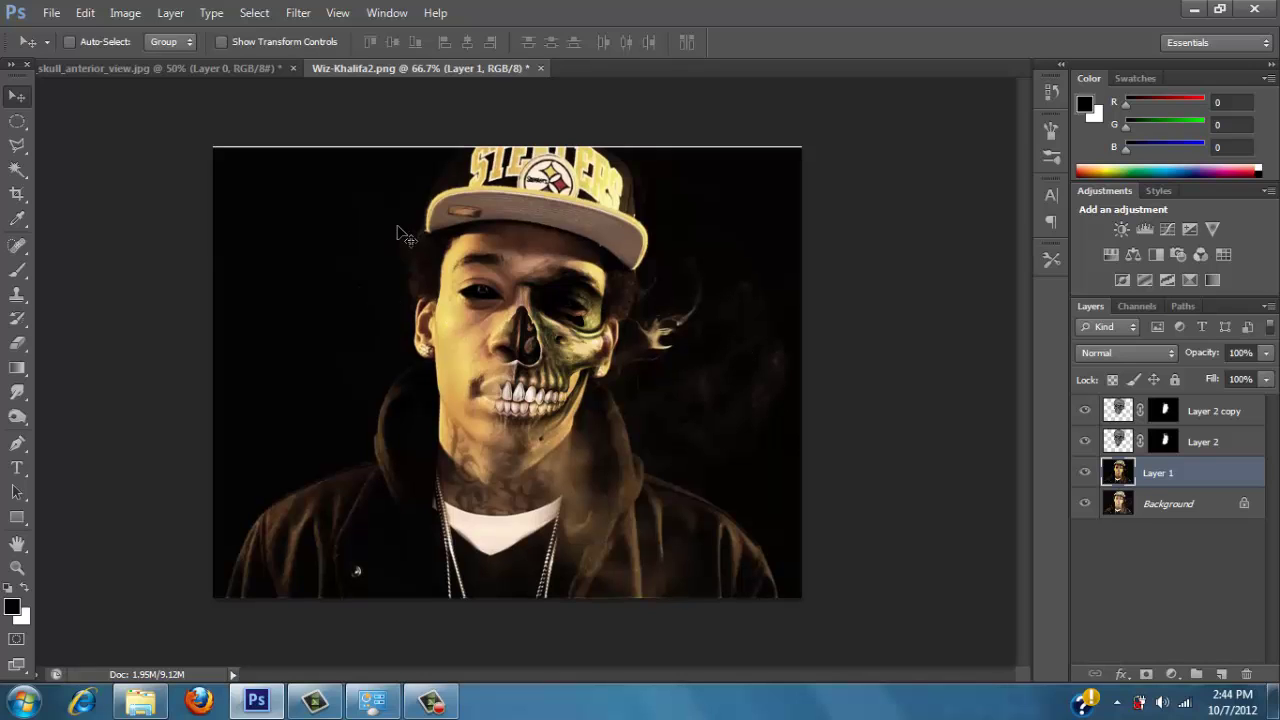
pyautogui.hotkey('ctrl', 't')
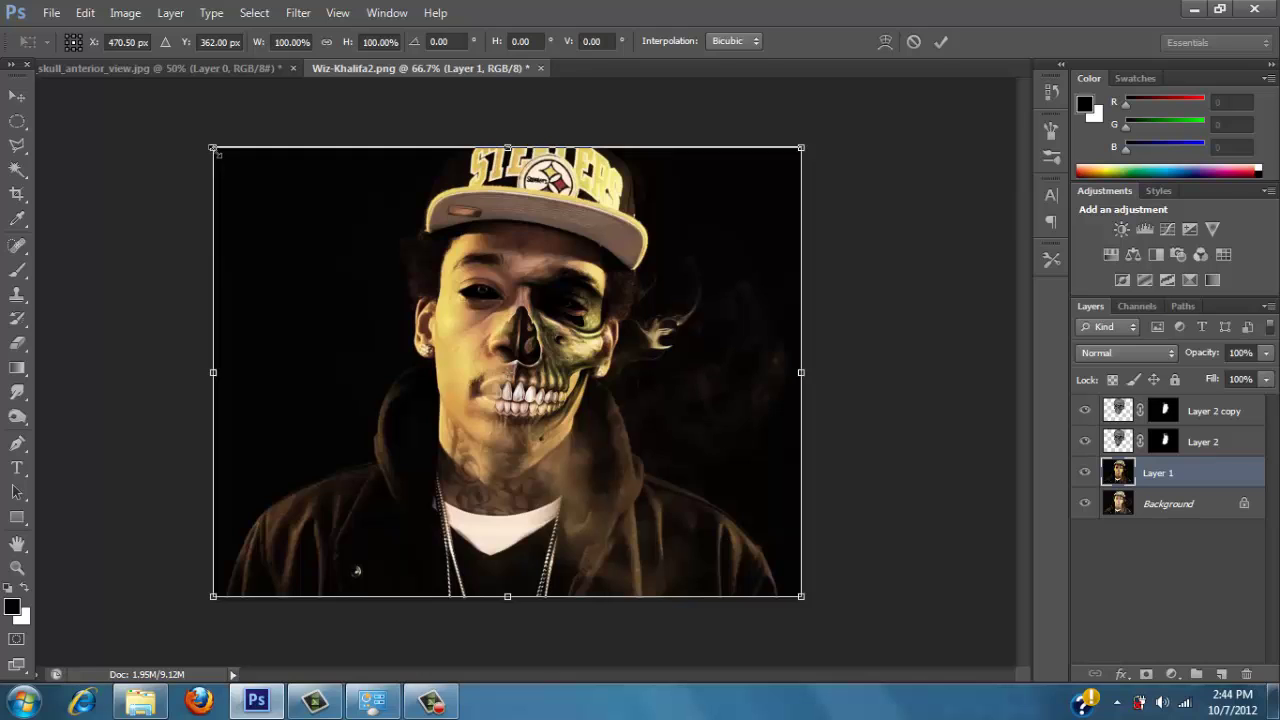
pyautogui.moveTo(213, 150); pyautogui.dragTo(220, 157)
pyautogui.press('Return')
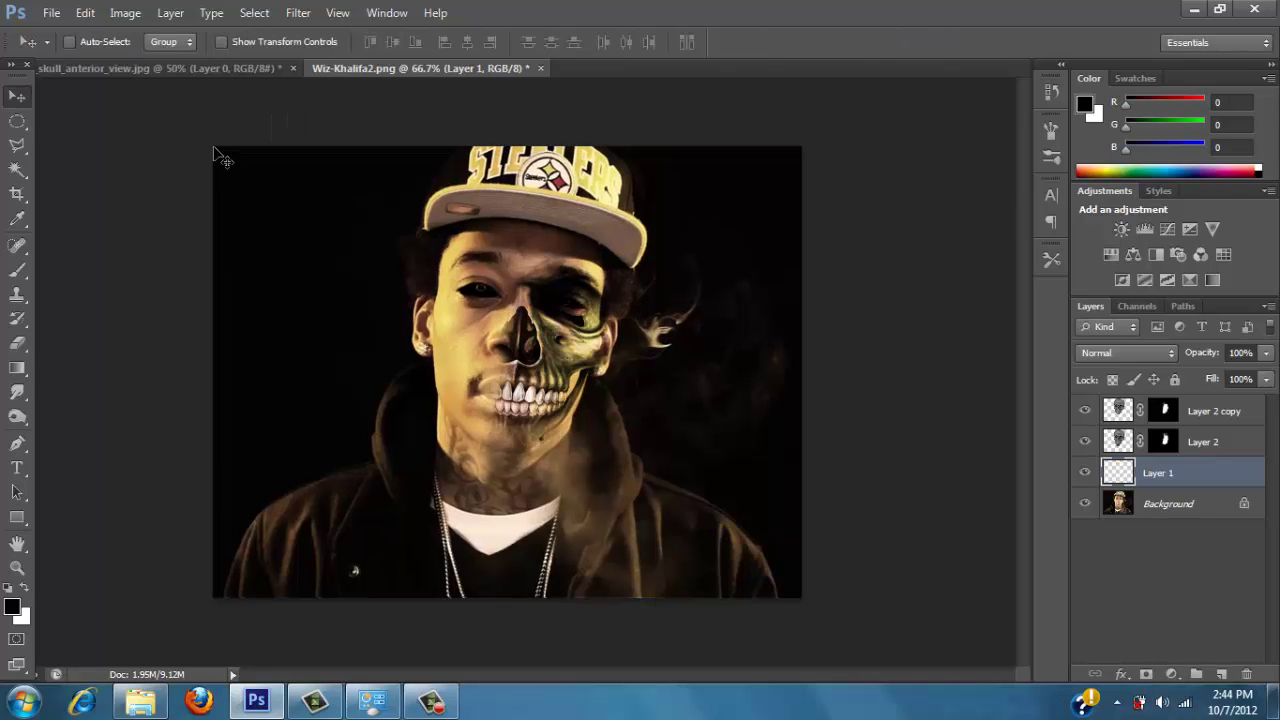
# Darken the lower-left shoulder and right side up to the cap with a 250 px black brush
pyautogui.click(17, 270)
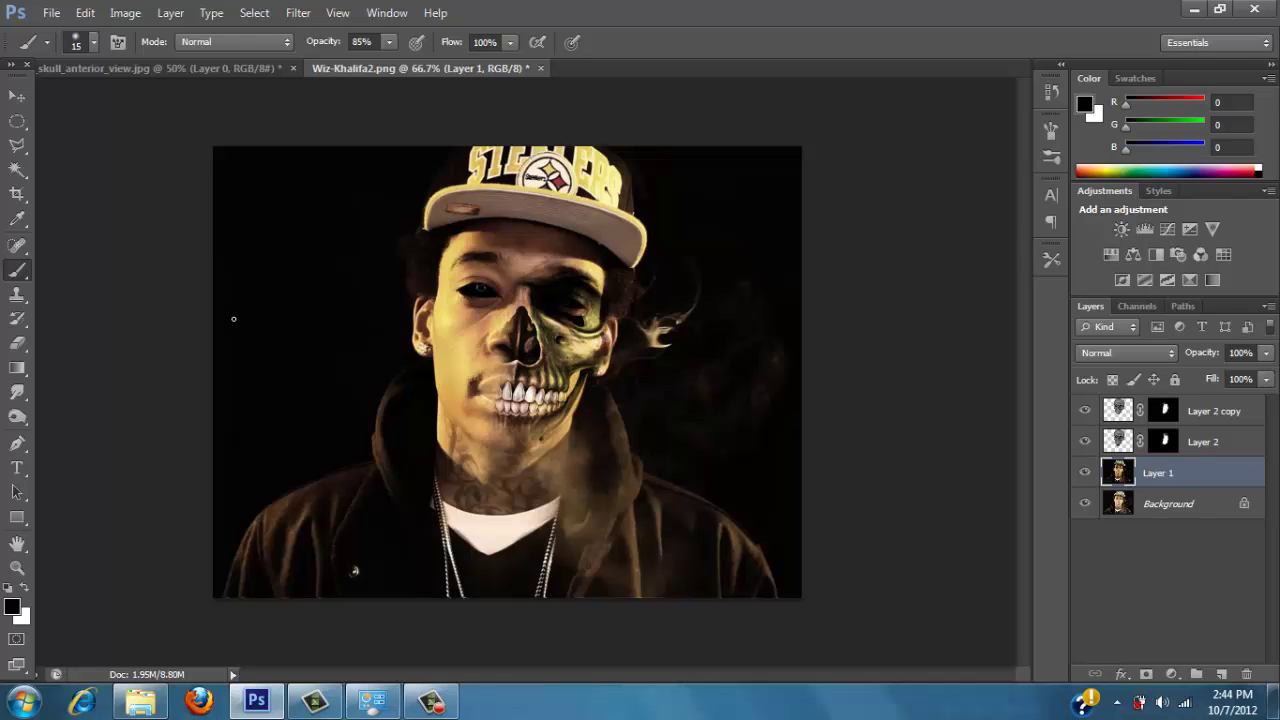
pyautogui.press(']')
pyautogui.press(']')
pyautogui.press(']')
pyautogui.press(']')
pyautogui.press(']')
pyautogui.press(']')
pyautogui.press(']')
pyautogui.press(']')
pyautogui.press(']')
pyautogui.press(']')
pyautogui.press(']')
pyautogui.moveTo(217, 434)
pyautogui.mouseDown()
pyautogui.moveTo(248, 567)
pyautogui.moveTo(234, 351)
pyautogui.moveTo(249, 282)
pyautogui.moveTo(275, 222)
pyautogui.moveTo(336, 170)
pyautogui.moveTo(369, 164)
pyautogui.moveTo(345, 211)
pyautogui.moveTo(343, 263)
pyautogui.moveTo(366, 297)
pyautogui.moveTo(353, 316)
pyautogui.moveTo(374, 350)
pyautogui.moveTo(361, 410)
pyautogui.moveTo(419, 535)
pyautogui.moveTo(552, 594)
pyautogui.moveTo(567, 581)
pyautogui.moveTo(518, 590)
pyautogui.moveTo(686, 585)
pyautogui.moveTo(751, 563)
pyautogui.mouseUp()
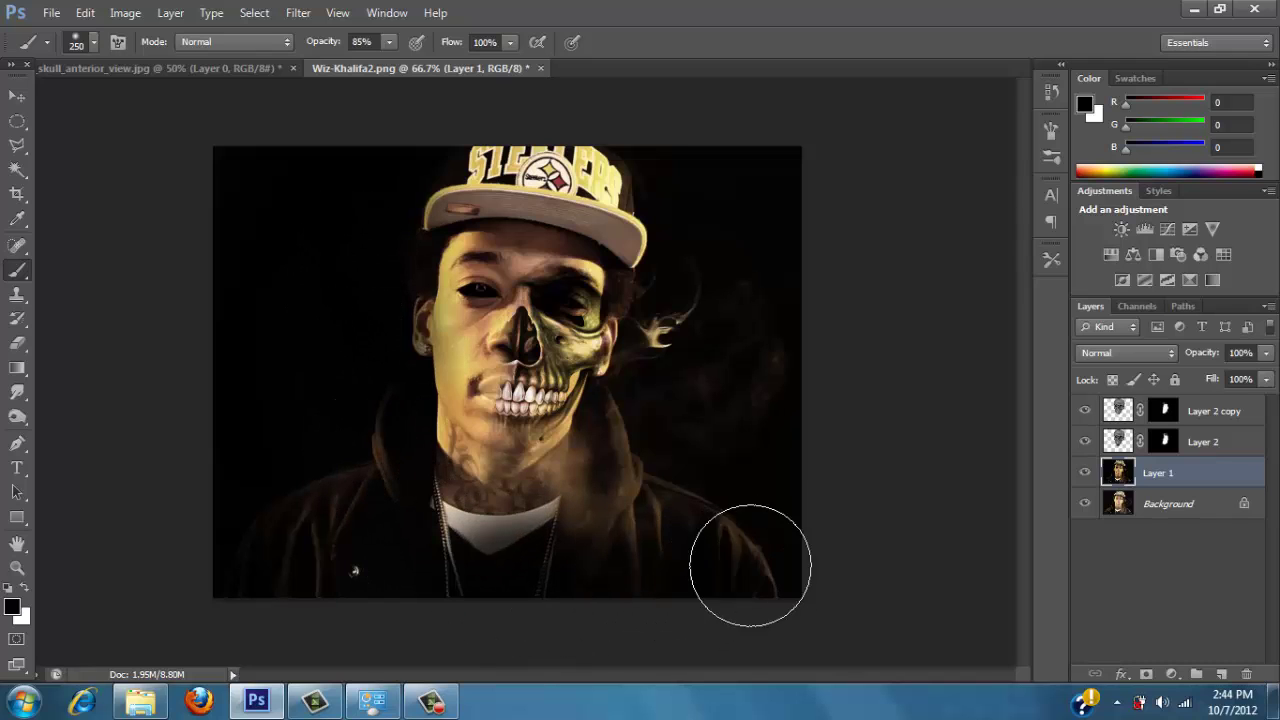
pyautogui.moveTo(807, 451)
pyautogui.mouseDown()
pyautogui.moveTo(813, 399)
pyautogui.moveTo(774, 393)
pyautogui.moveTo(789, 305)
pyautogui.moveTo(771, 212)
pyautogui.moveTo(704, 162)
pyautogui.moveTo(639, 145)
pyautogui.mouseUp()
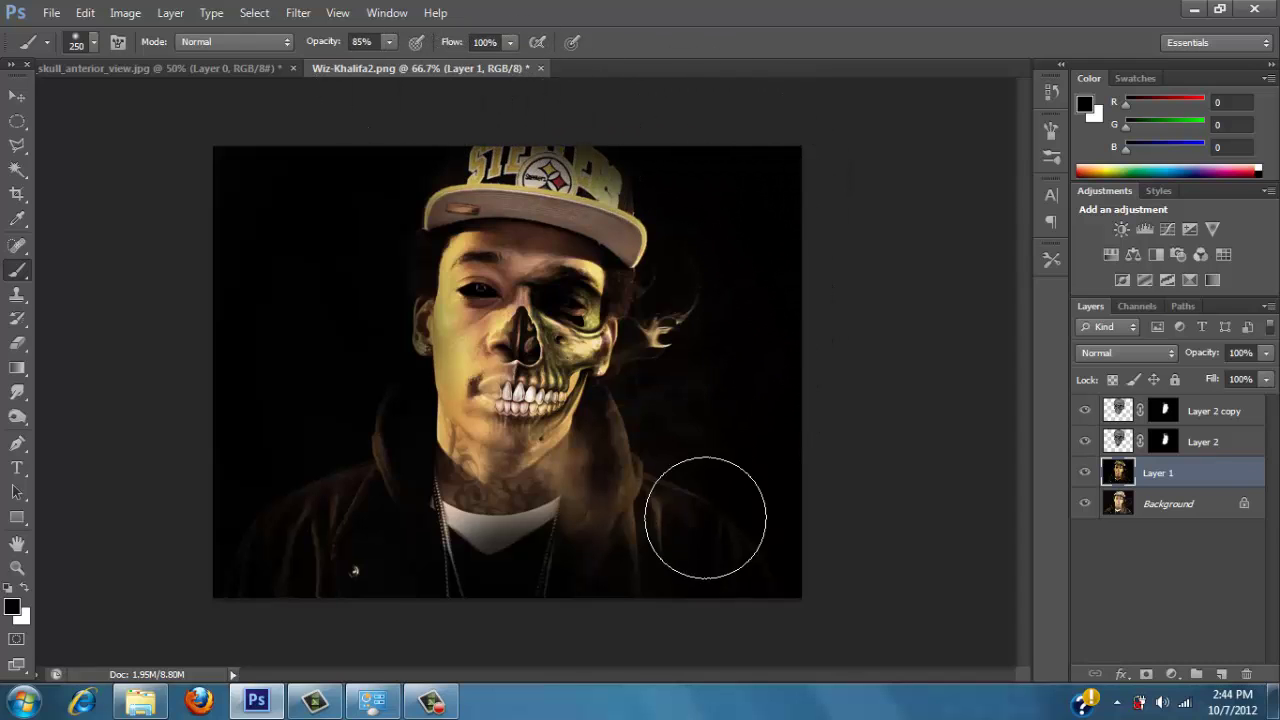
# Undo a hard neck stroke and softly darken the neck and collar at 44% opacity
pyautogui.moveTo(441, 530); pyautogui.dragTo(434, 493)
pyautogui.hotkey('ctrl', 'z')
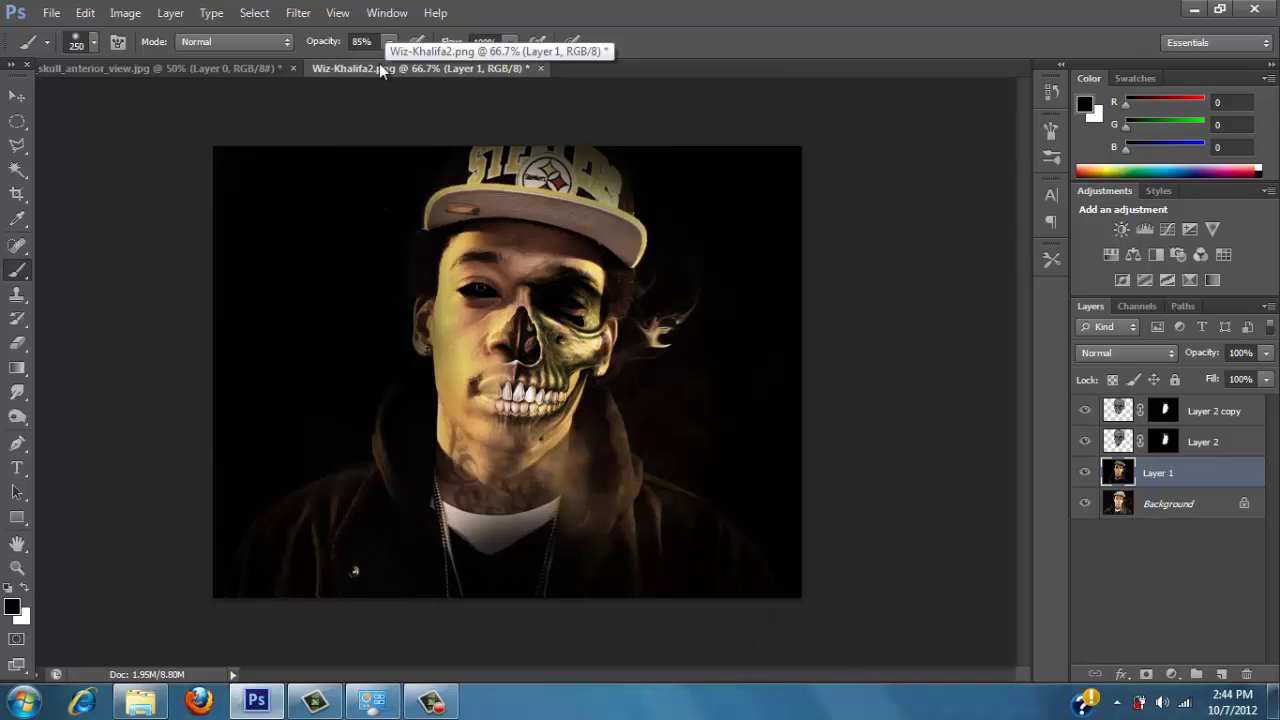
pyautogui.moveTo(386, 42); pyautogui.dragTo(349, 60)
pyautogui.moveTo(372, 425)
pyautogui.mouseDown()
pyautogui.moveTo(420, 488)
pyautogui.moveTo(525, 526)
pyautogui.moveTo(483, 529)
pyautogui.mouseUp()
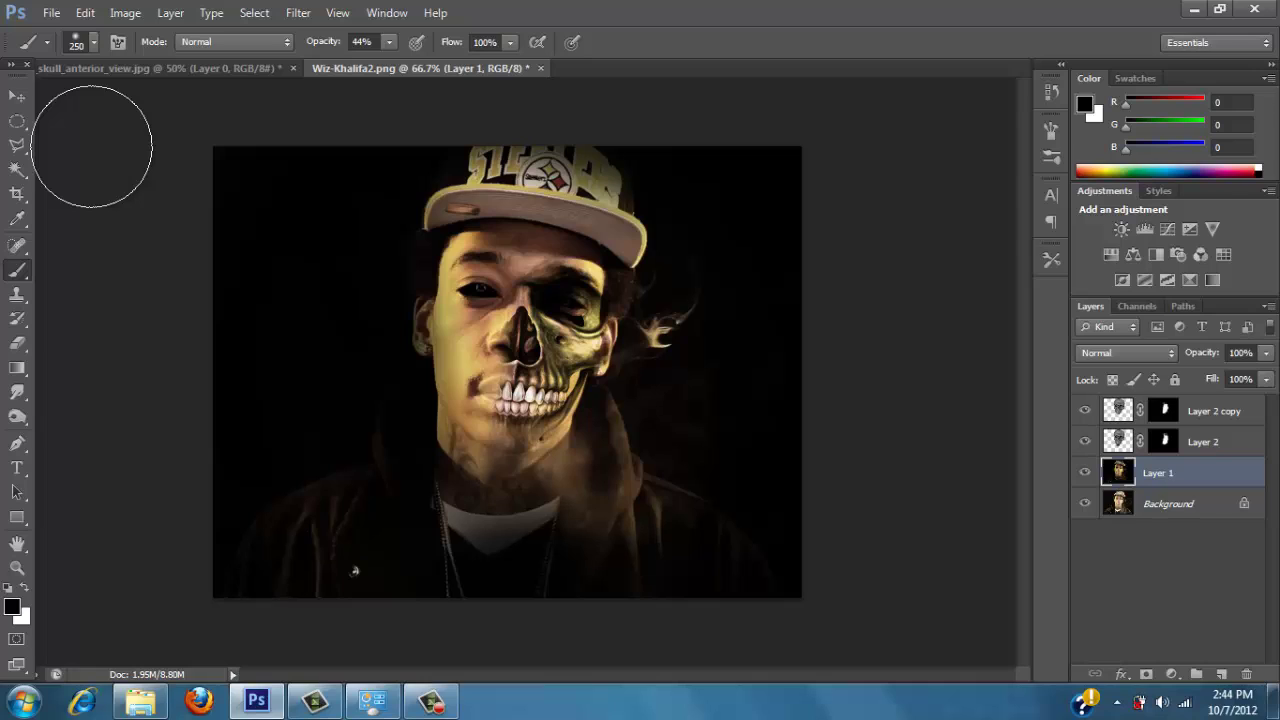
# Stamp all visible layers into a new Layer 3 and duplicate it as Layer 3 copy
pyautogui.click(16, 96)
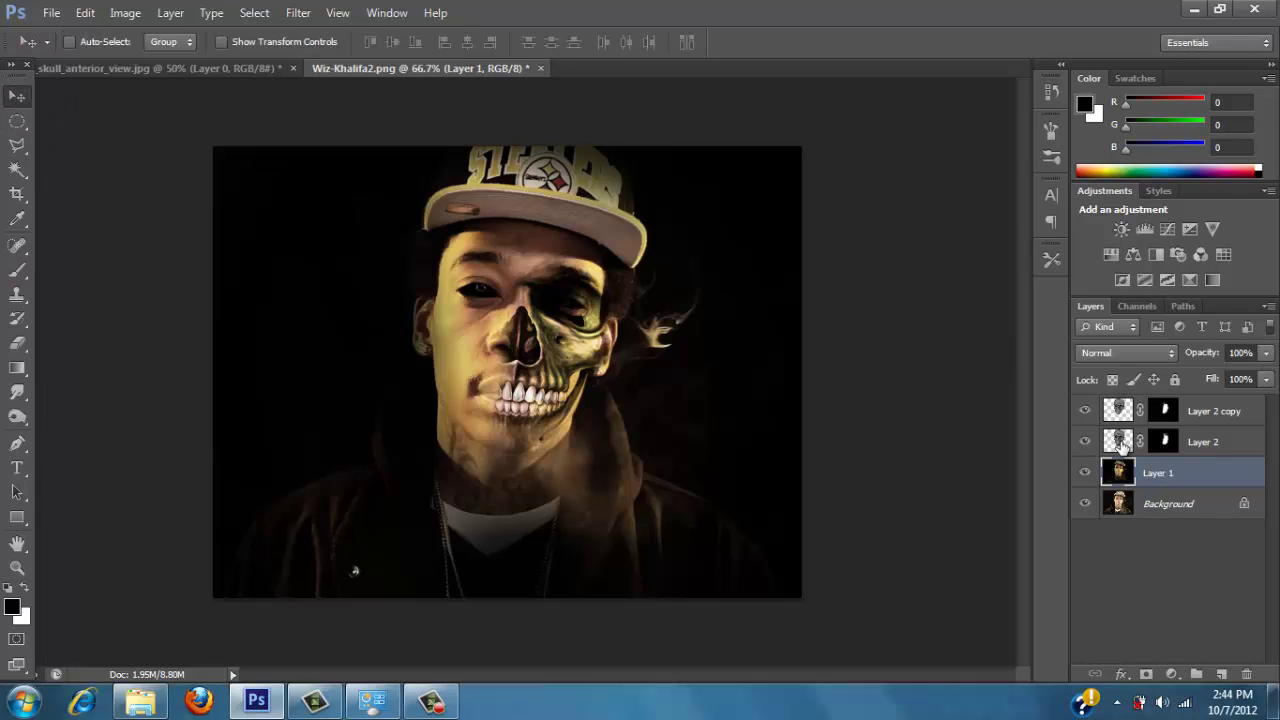
pyautogui.click(1127, 444)
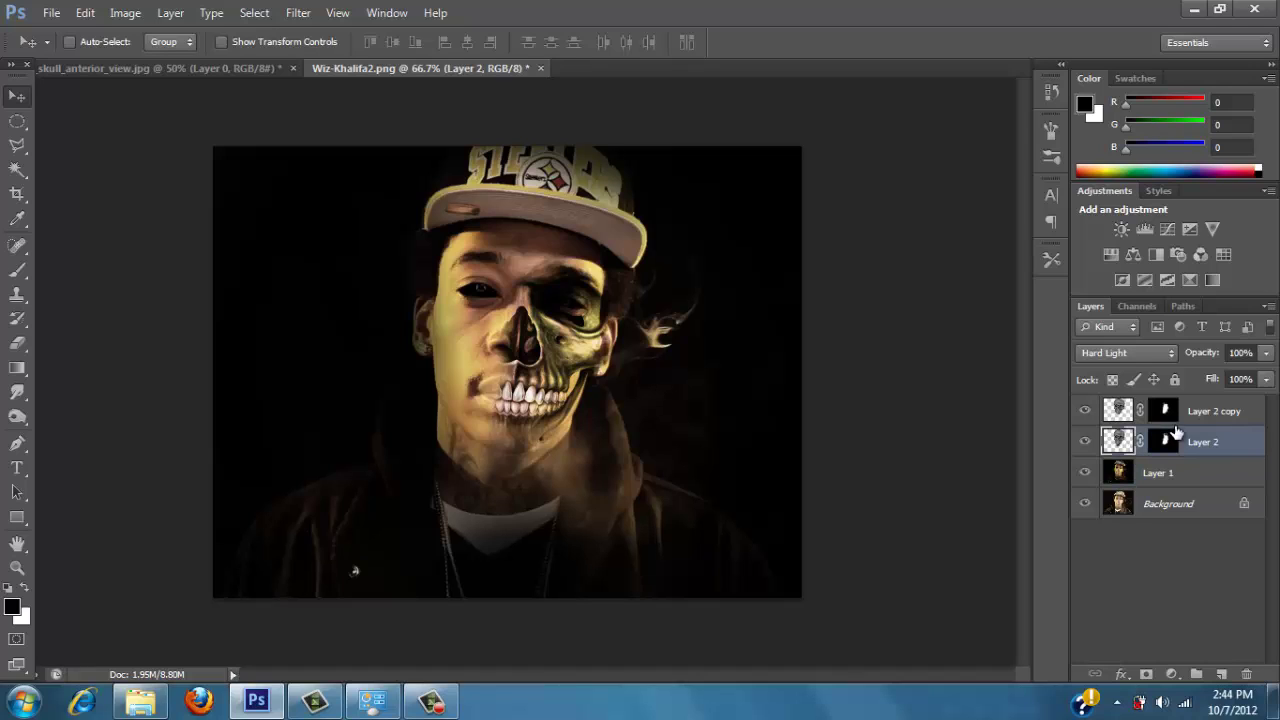
pyautogui.click(1200, 413)
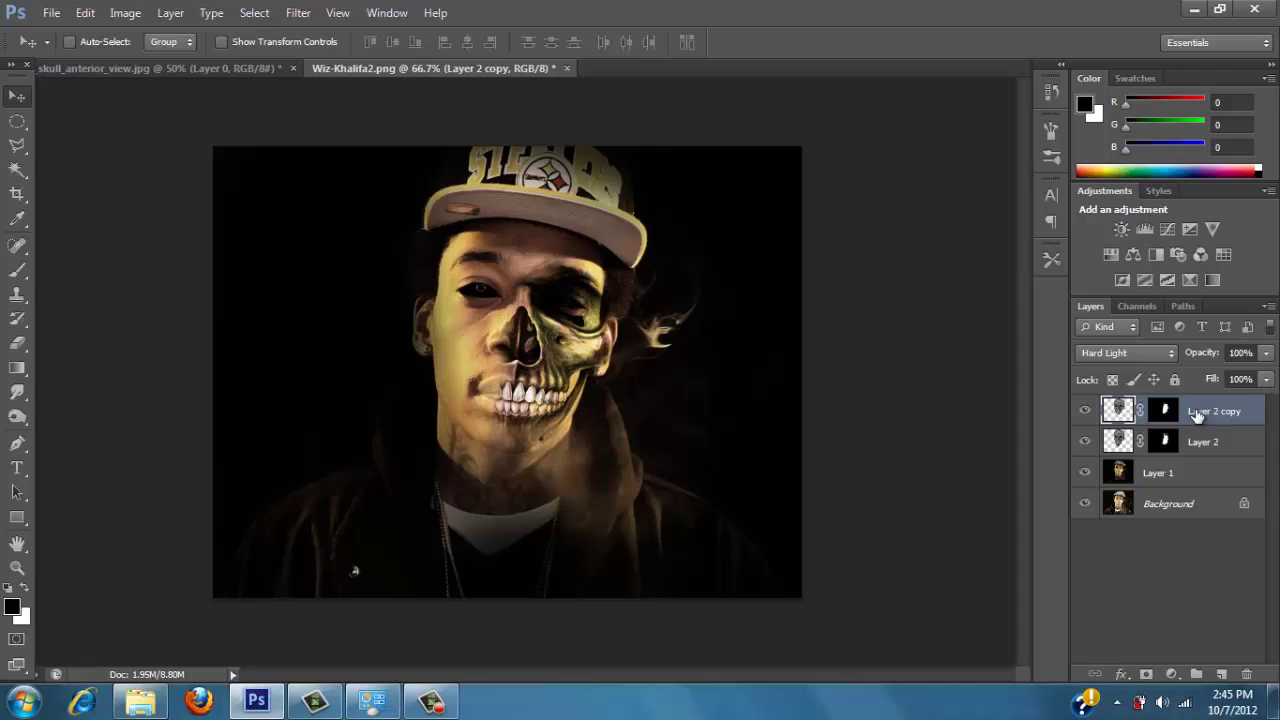
pyautogui.hotkey('ctrl', 'alt', 'shift', 'e')
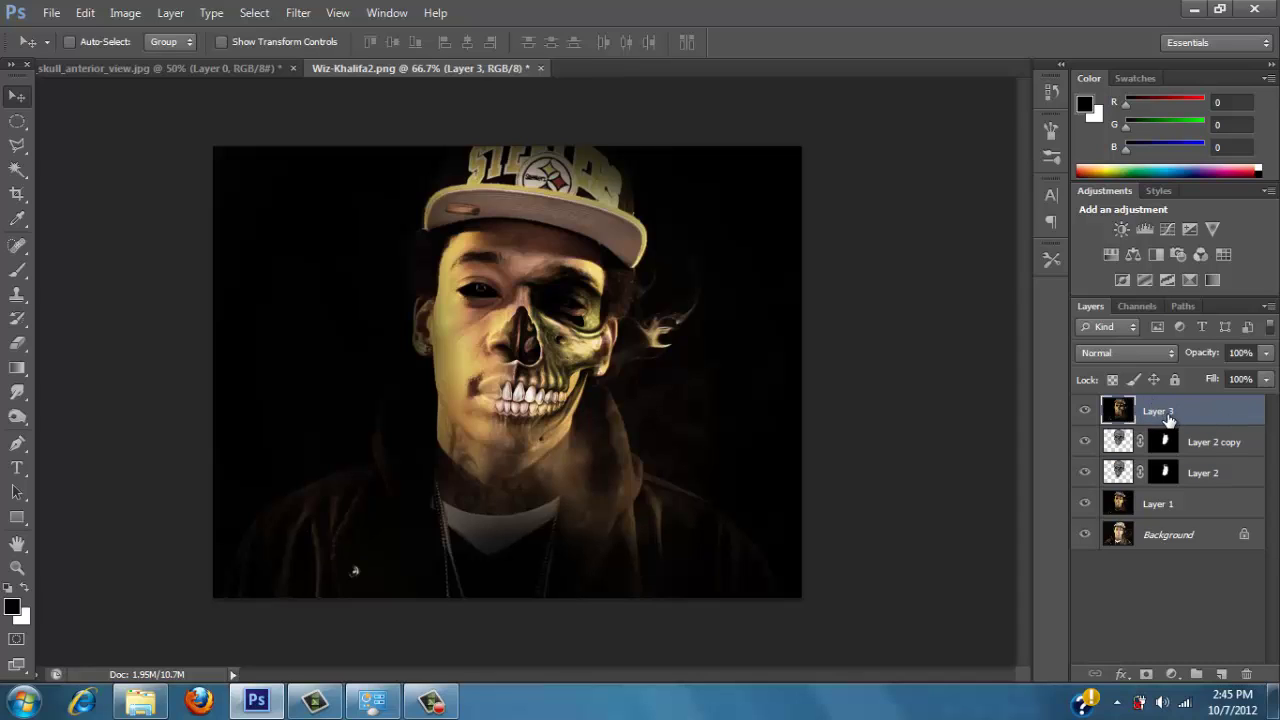
pyautogui.hotkey('ctrl', 'j')
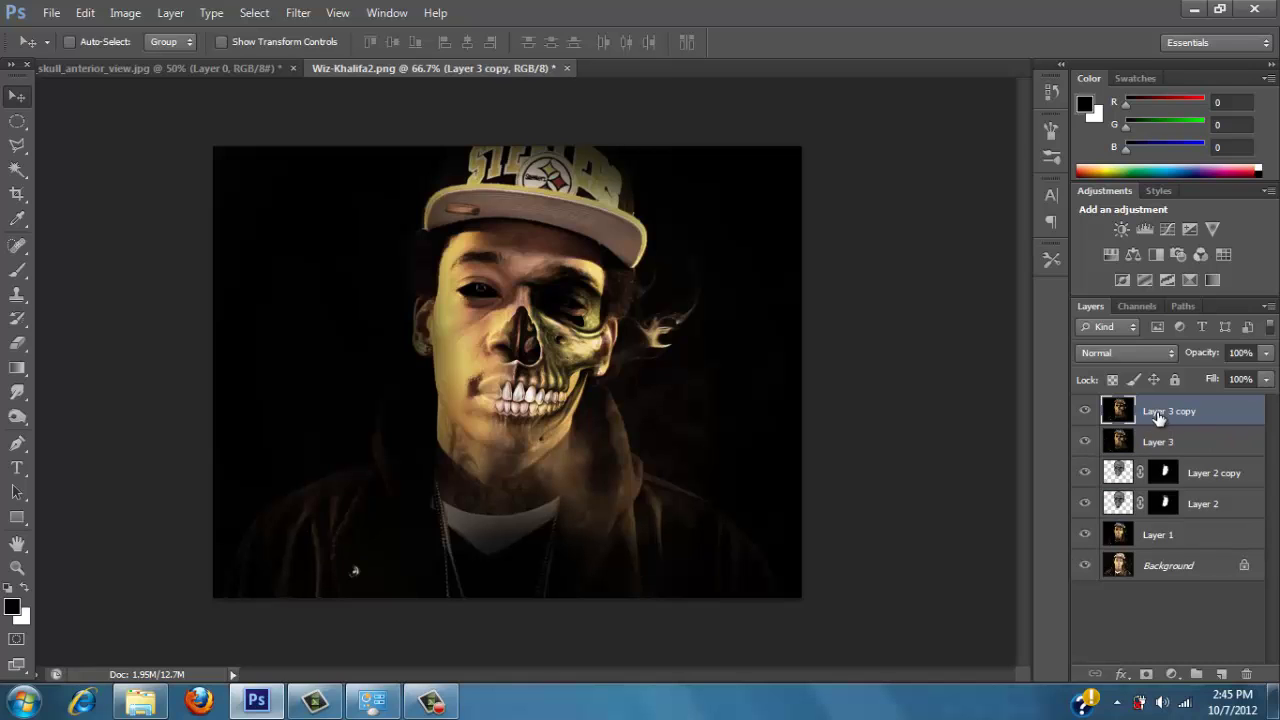
pyautogui.click(298, 12)
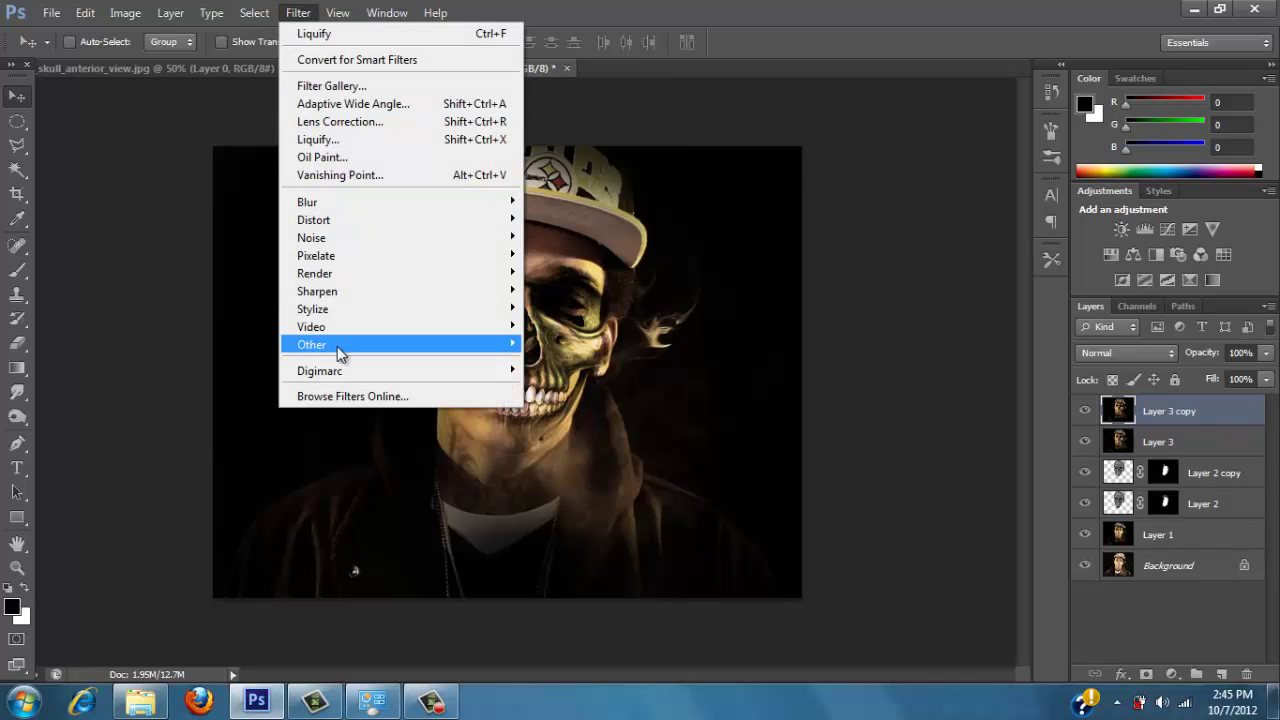
# Apply a High Pass filter with a 4.4-pixel radius to Layer 3 copy
pyautogui.moveTo(462, 352)
pyautogui.click(562, 361)
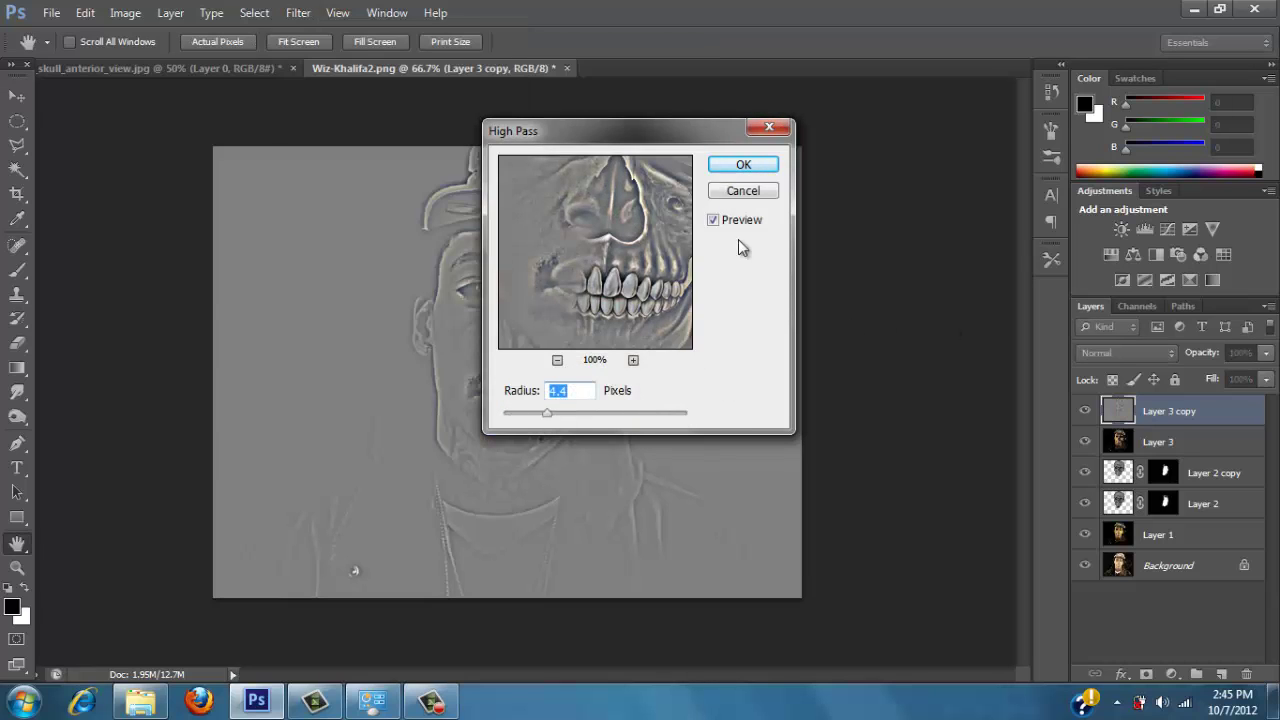
pyautogui.click(726, 166)
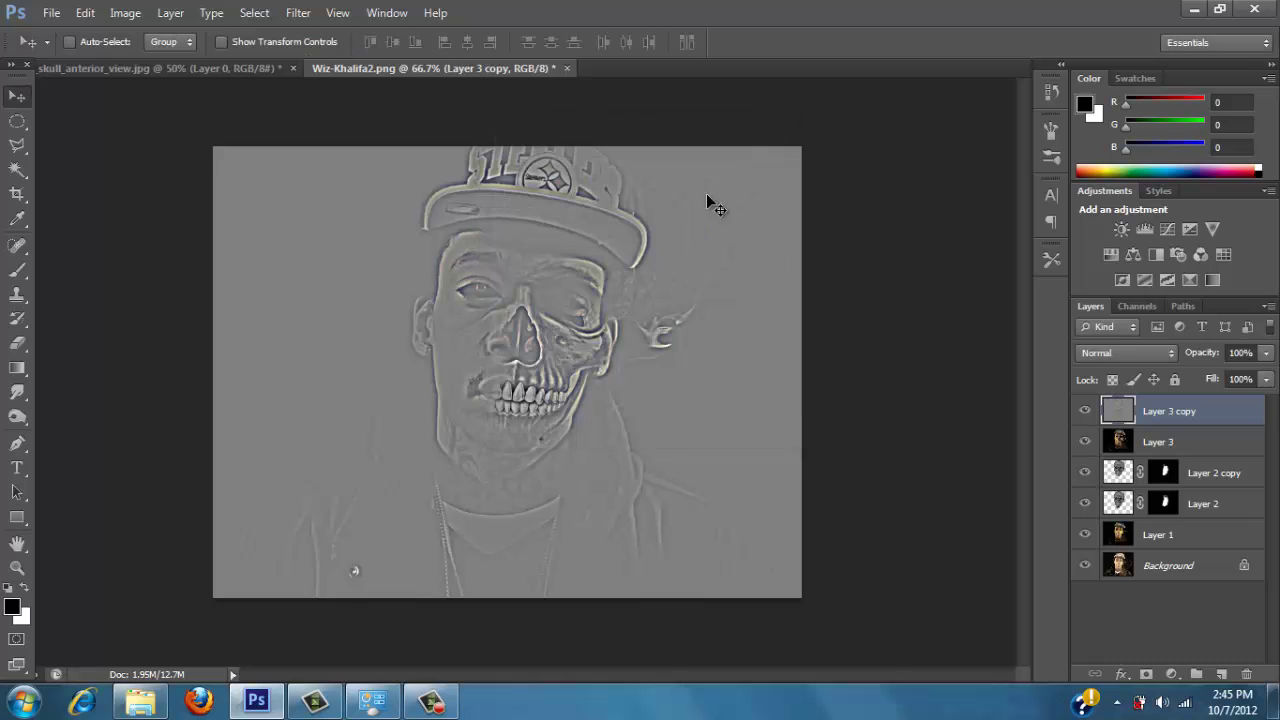
pyautogui.click(1124, 352)
# Preview blend modes like Multiply, Linear Light and Overlay on Layer 3 copy, settling on Color Dodge
pyautogui.click(1119, 57)
pyautogui.press('Down')
pyautogui.hotkey('shift', '+')
pyautogui.hotkey('shift', '+')
pyautogui.hotkey('shift', '+')
pyautogui.hotkey('shift', '+')
pyautogui.hotkey('shift', '+')
pyautogui.hotkey('shift', '+')
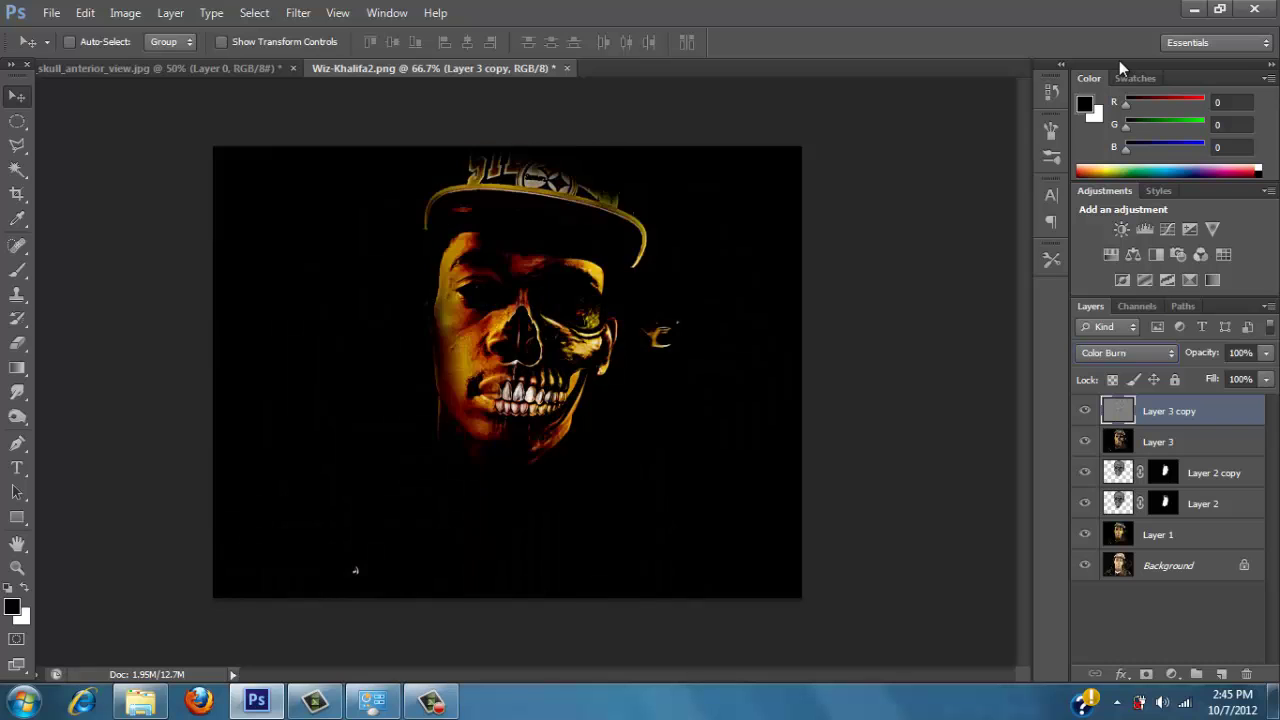
pyautogui.hotkey('shift', '+')
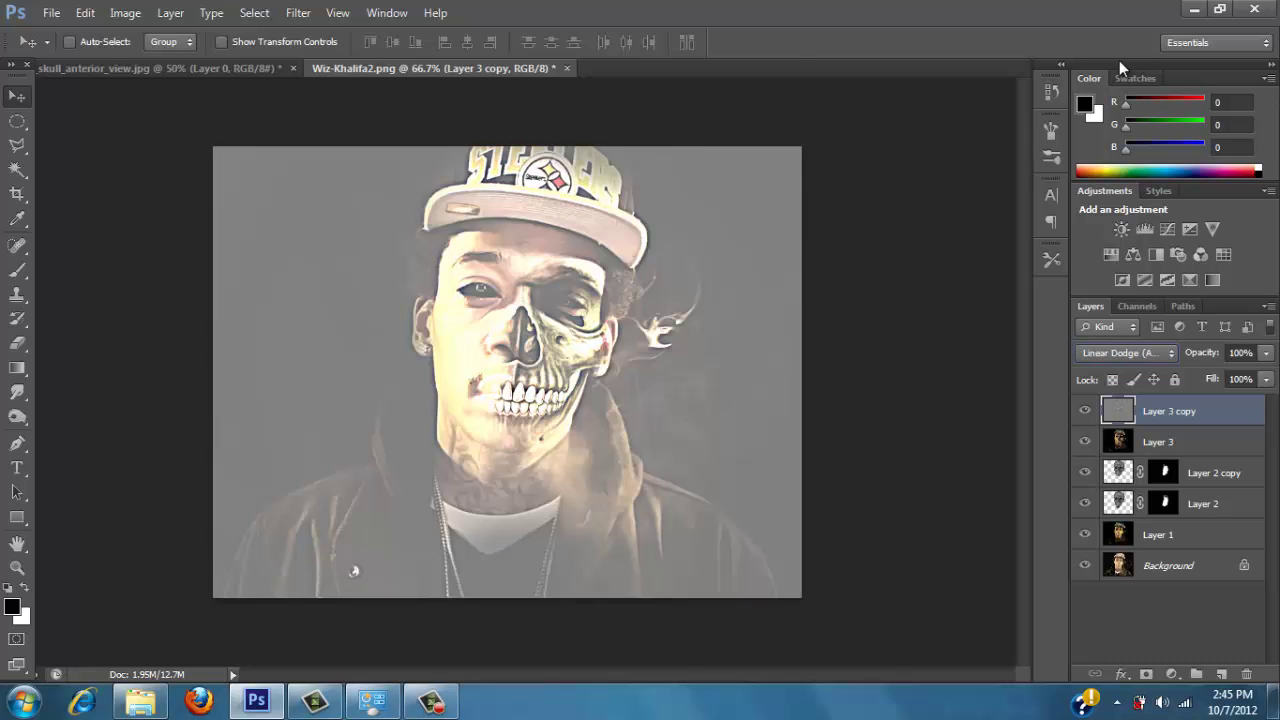
pyautogui.hotkey('shift', '-')
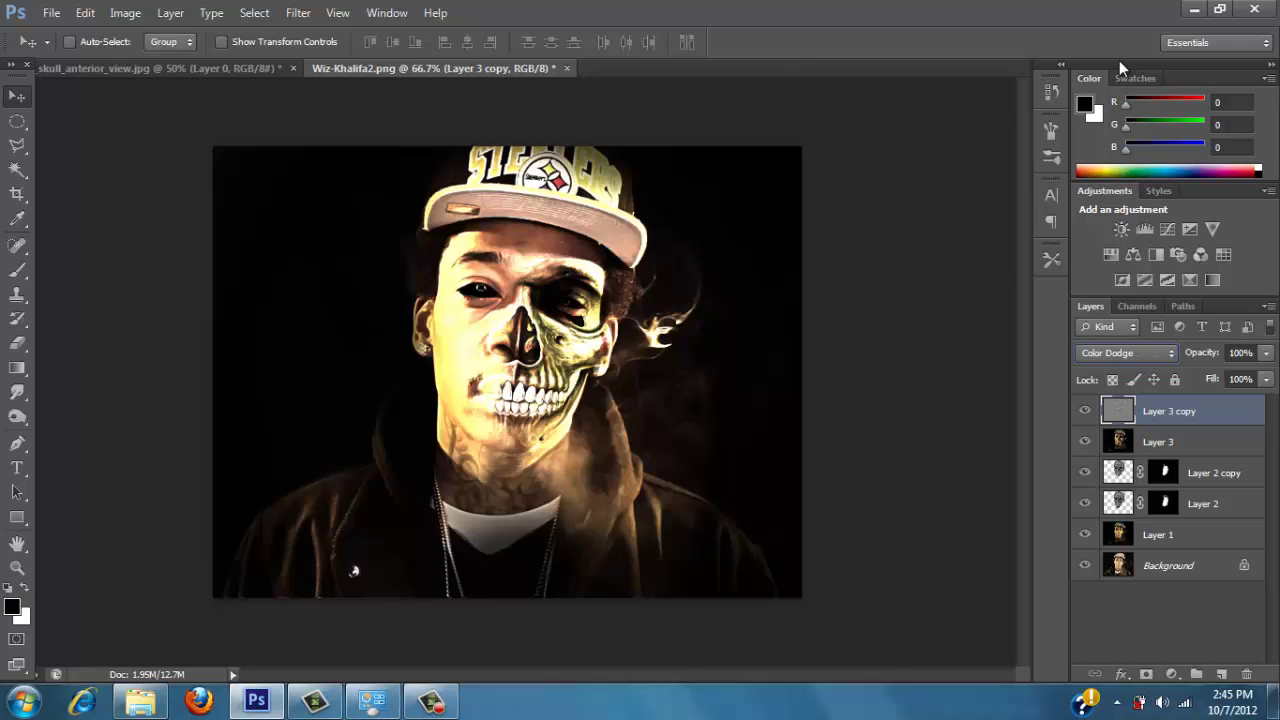
pyautogui.hotkey('shift', '+')
pyautogui.hotkey('shift', '+')
pyautogui.hotkey('shift', '+')
pyautogui.hotkey('shift', '+')
pyautogui.hotkey('shift', '+')
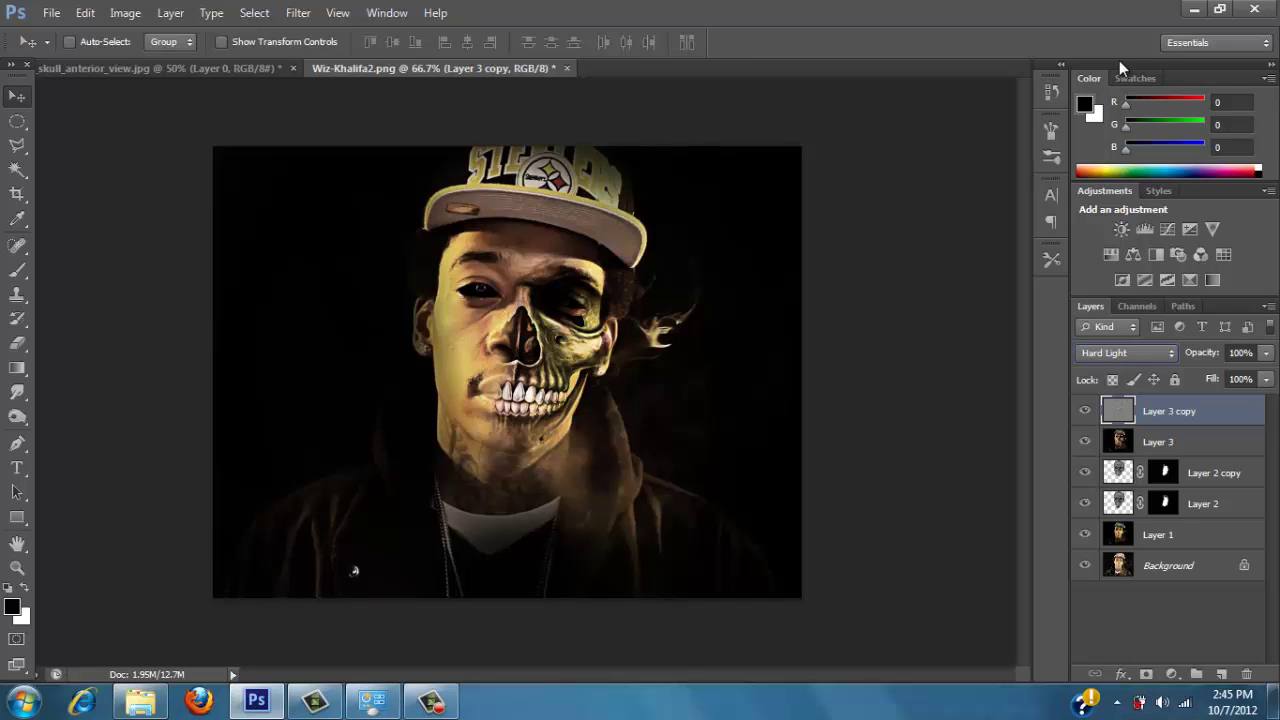
pyautogui.hotkey('shift', '+')
pyautogui.hotkey('shift', '+')
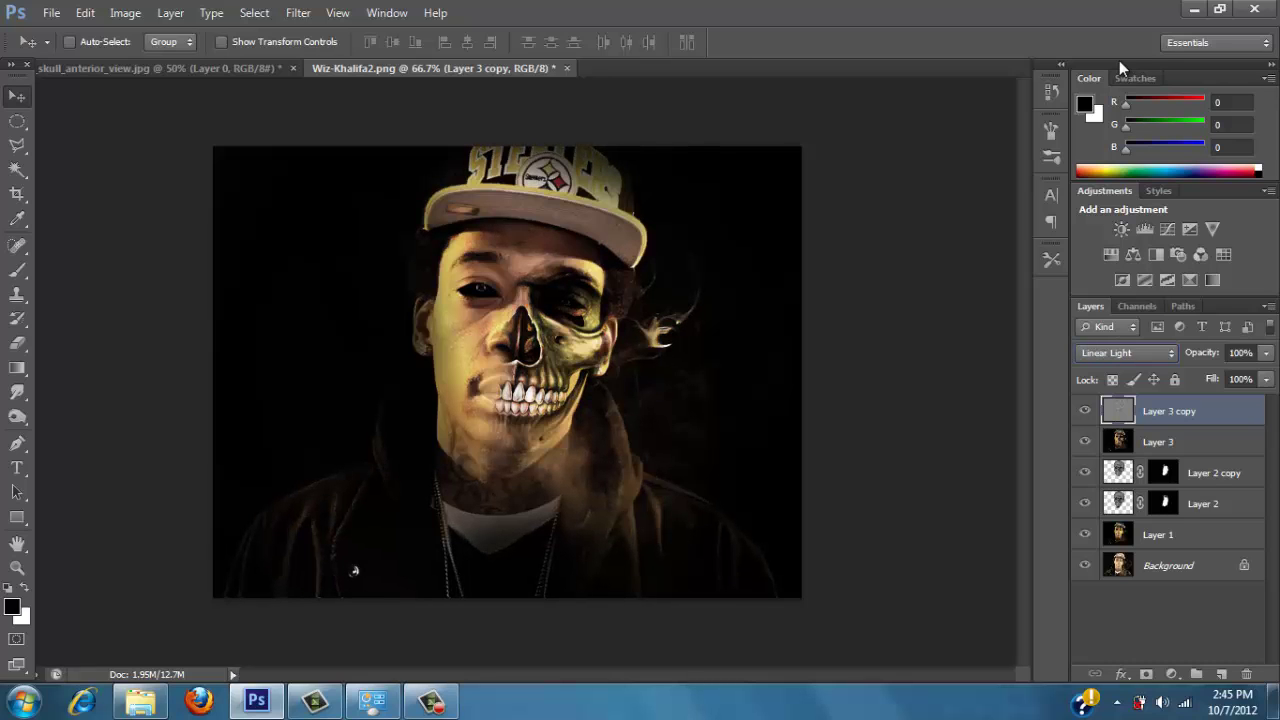
pyautogui.hotkey('shift', '+')
pyautogui.hotkey('shift', '+')
pyautogui.hotkey('shift', '+')
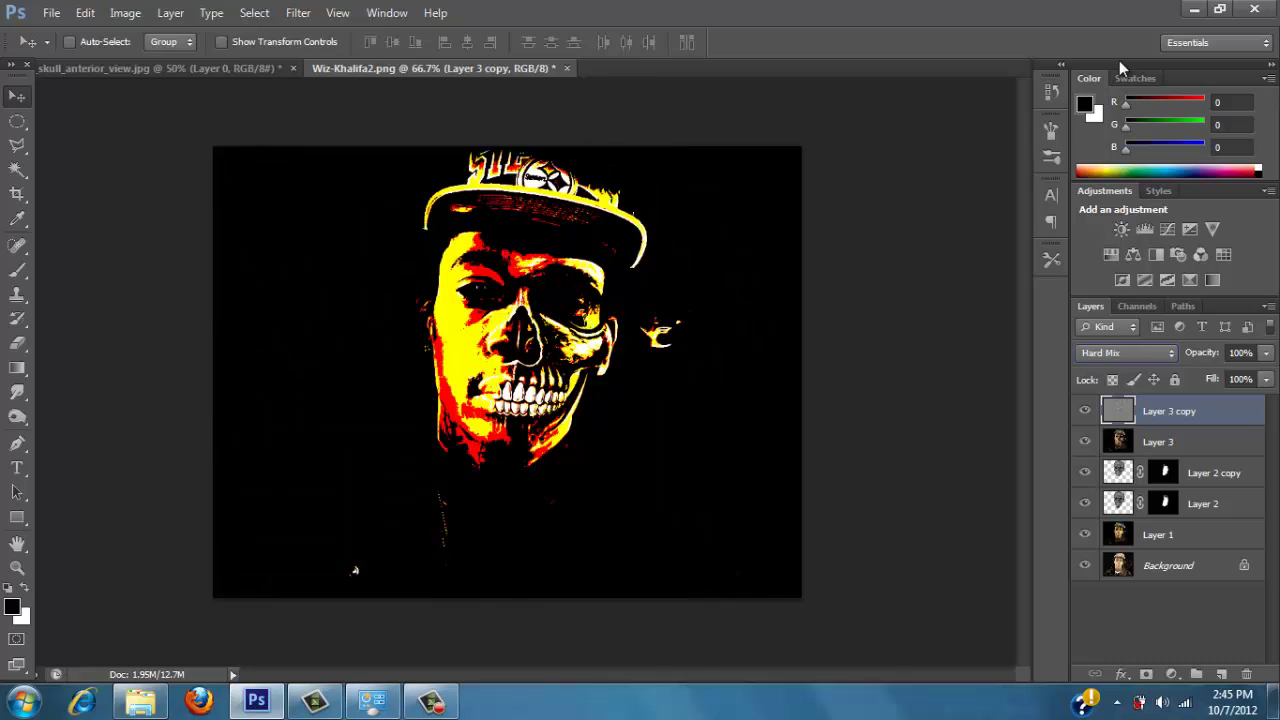
pyautogui.hotkey('shift', '-')
pyautogui.hotkey('shift', '-')
pyautogui.hotkey('shift', '-')
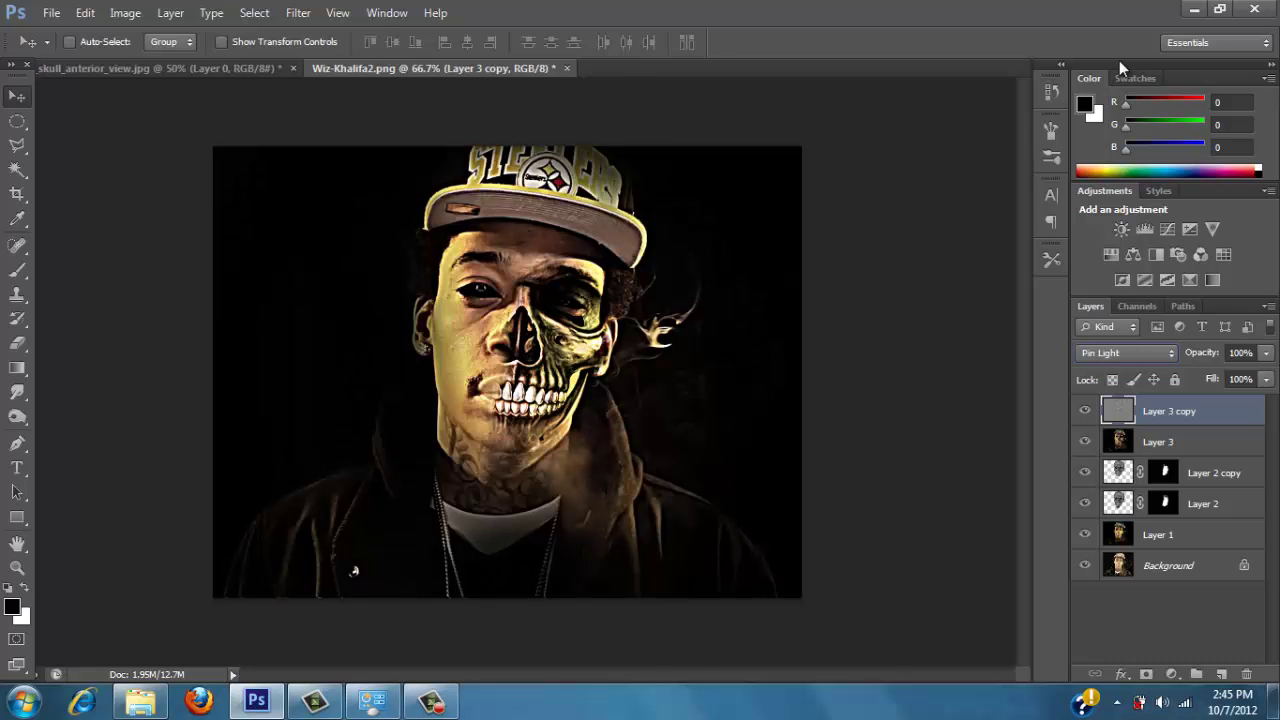
pyautogui.hotkey('shift', '-')
pyautogui.hotkey('shift', '-')
pyautogui.hotkey('shift', '-')
pyautogui.hotkey('shift', '-')
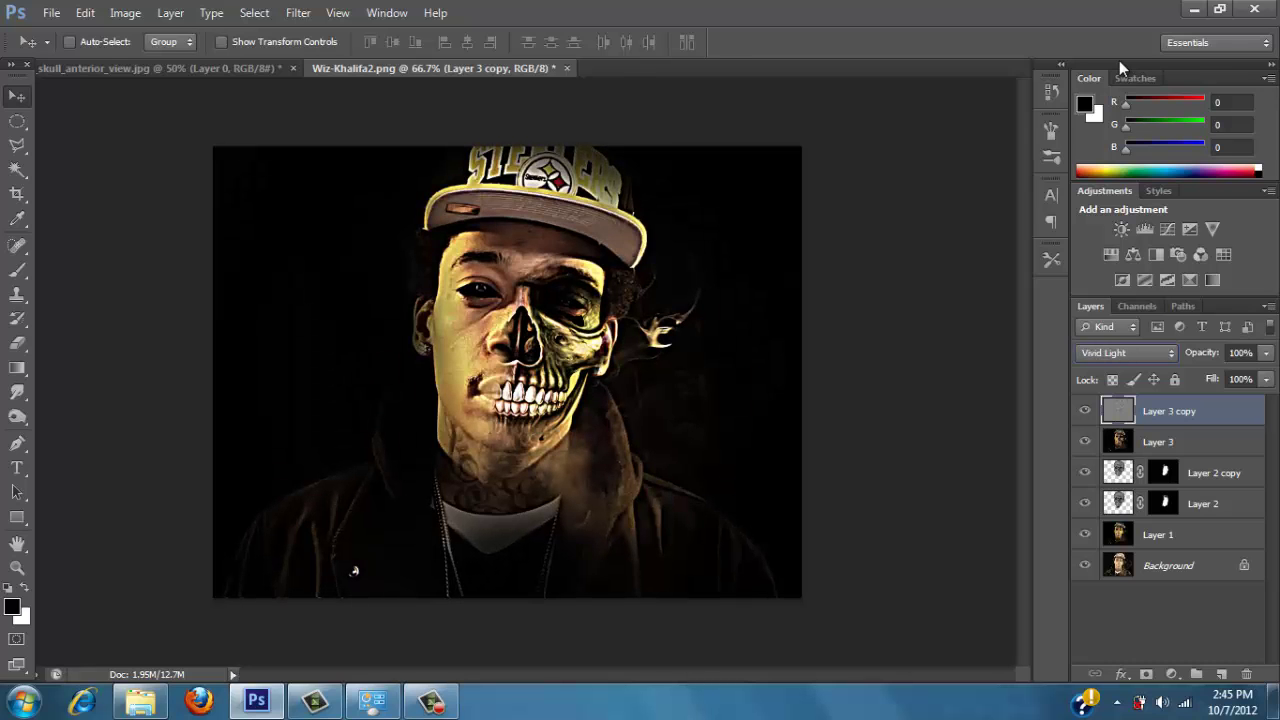
pyautogui.hotkey('shift', '-')
pyautogui.hotkey('shift', '-')
pyautogui.hotkey('shift', '-')
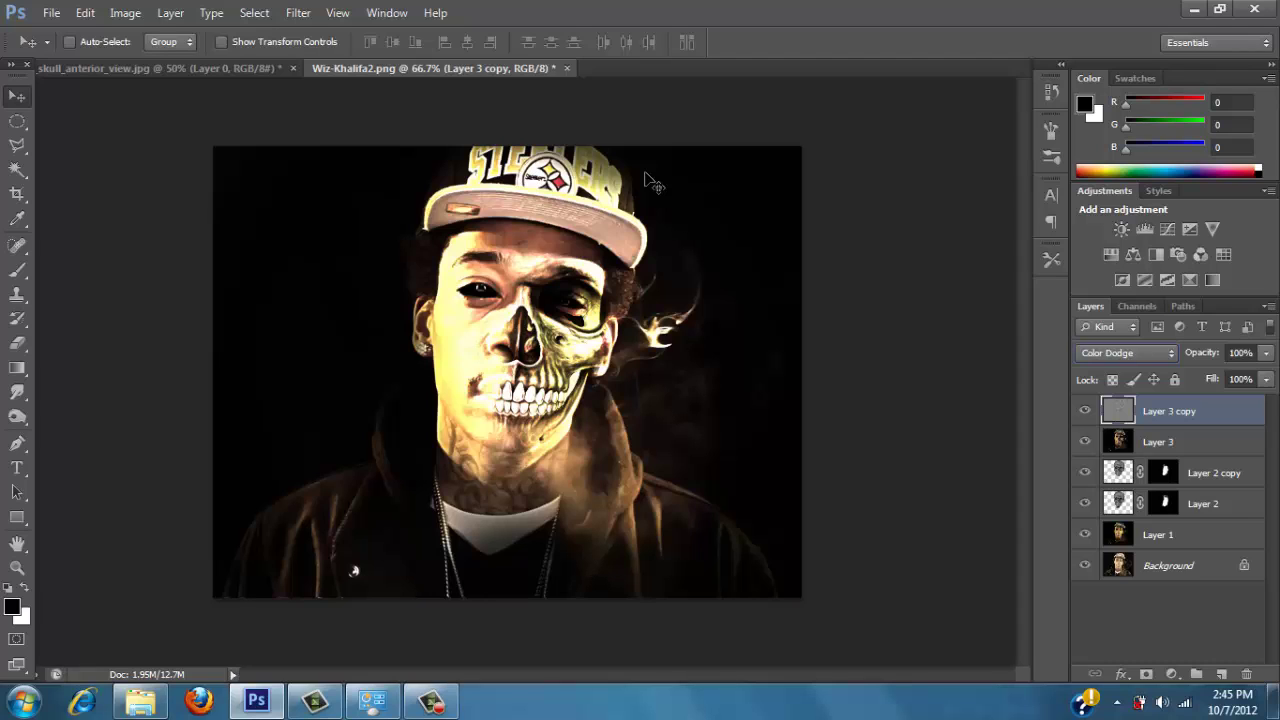
# Drag Layer 3 copy's opacity down to about half, roughly 51%, to soften the glow
pyautogui.click(1266, 353)
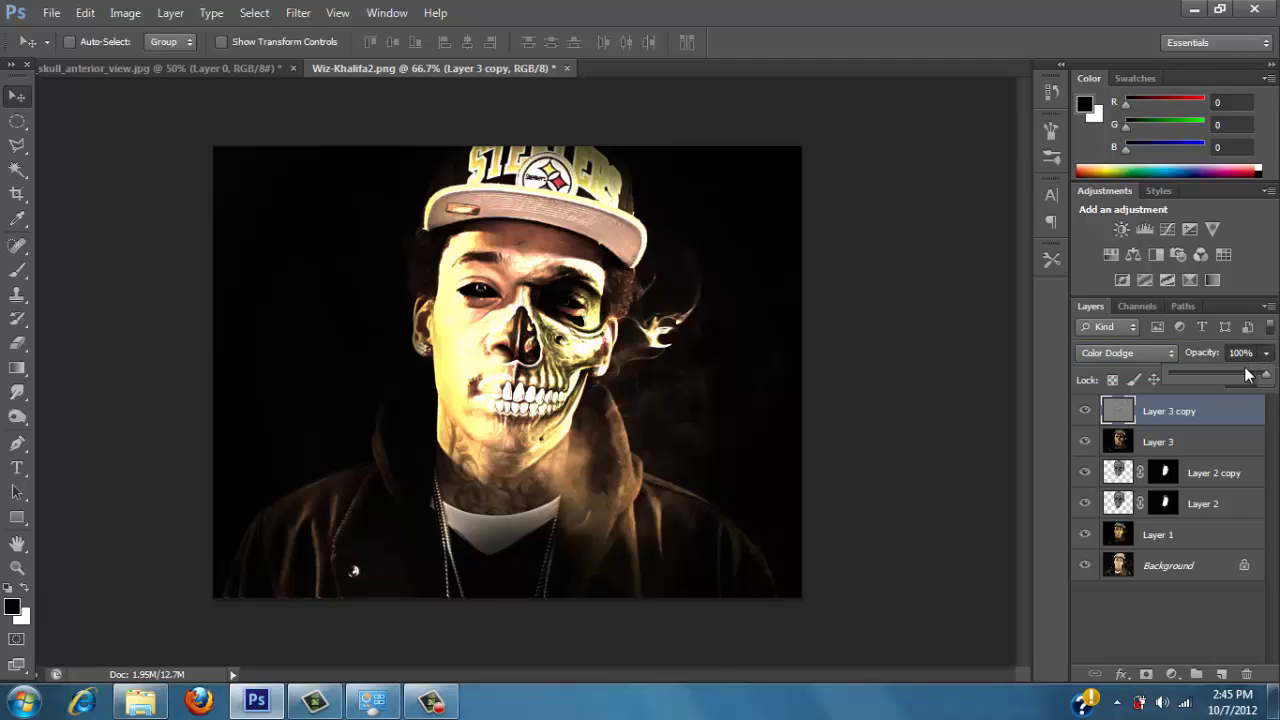
pyautogui.moveTo(1247, 375); pyautogui.dragTo(1226, 377)
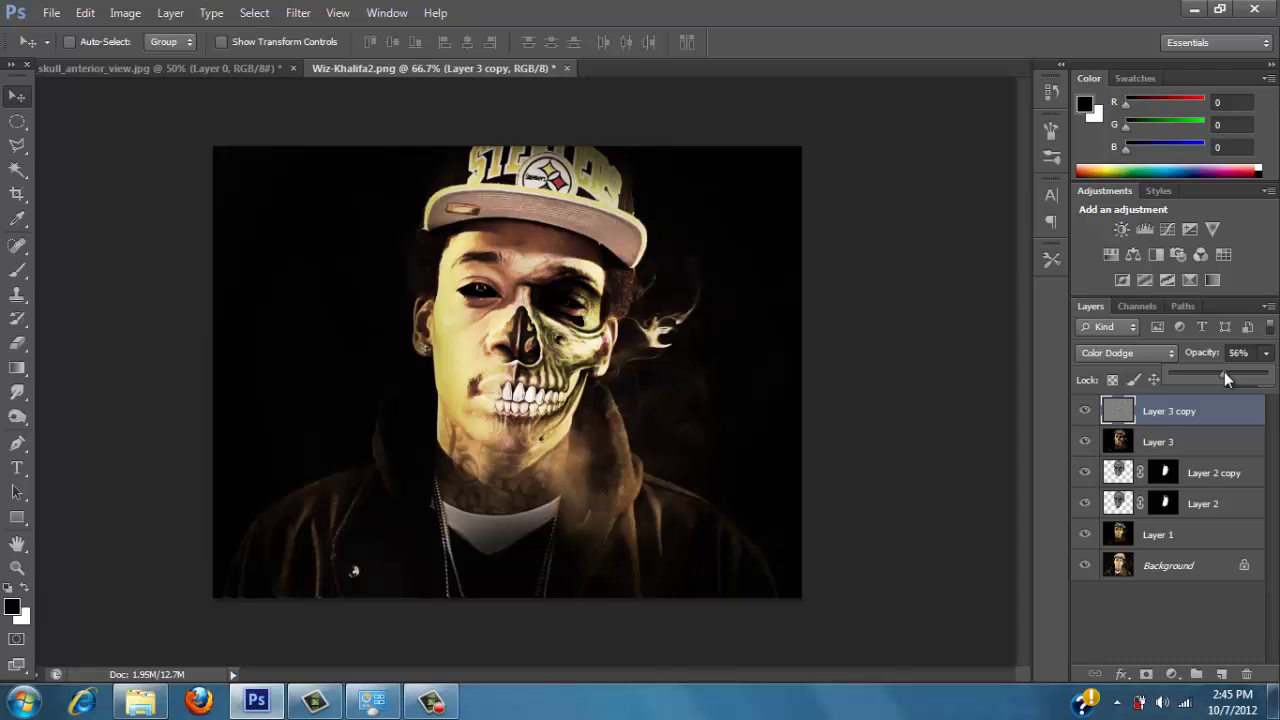